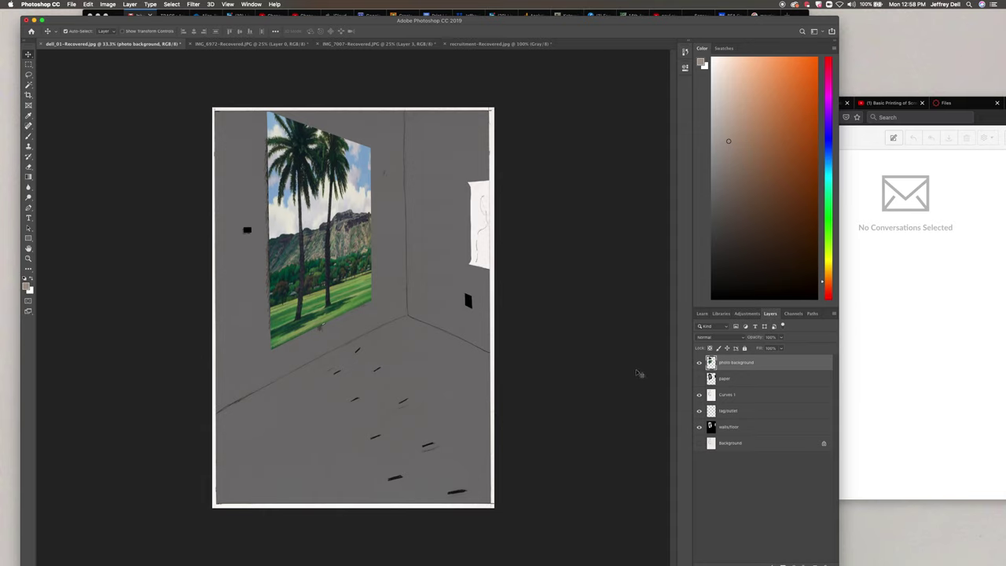
Step: Hide the Background layer in the Layers panel
left_click(699, 441)
left_click(172, 4)
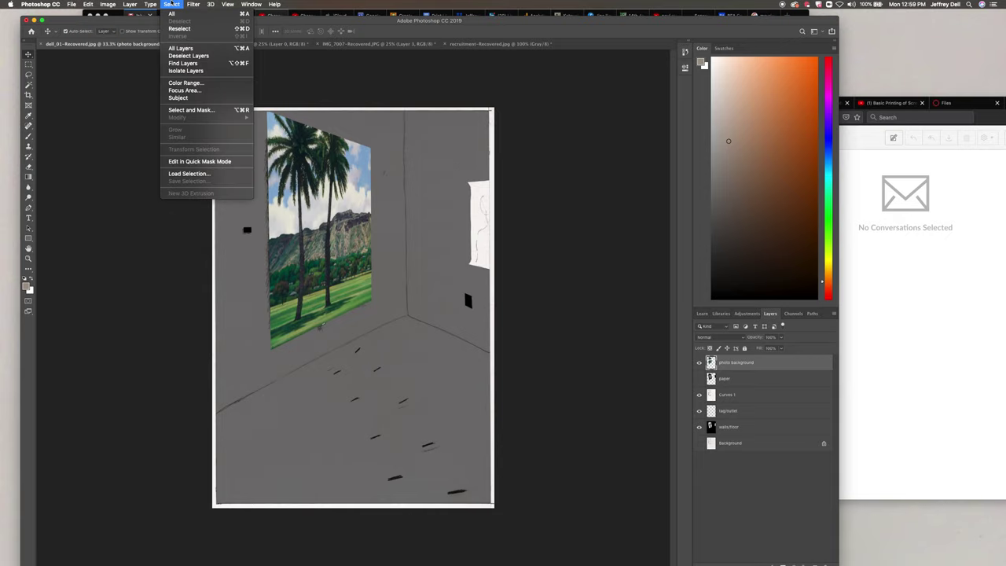
Step: Load the saved selection from the paper channel
left_click(189, 173)
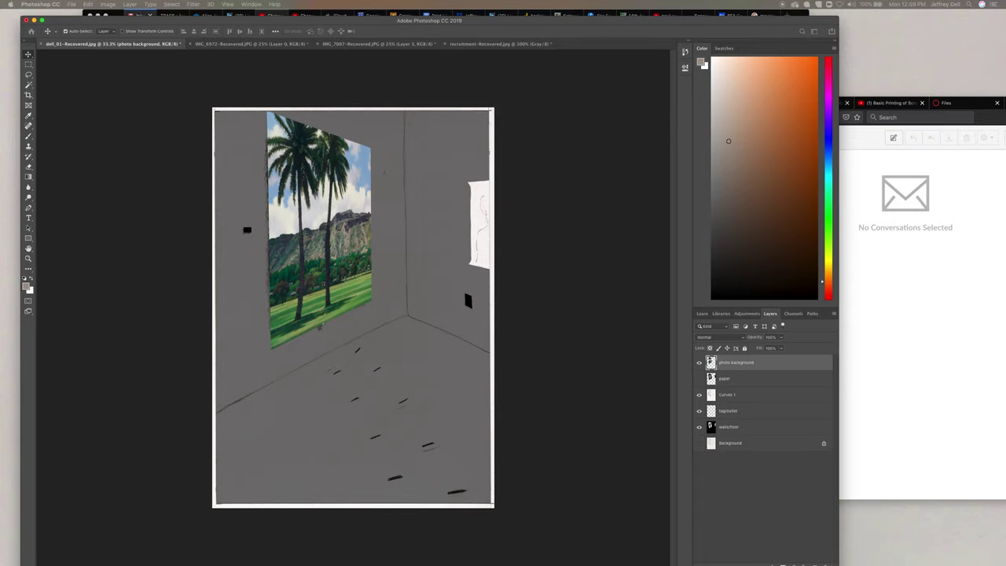
left_click(263, 146)
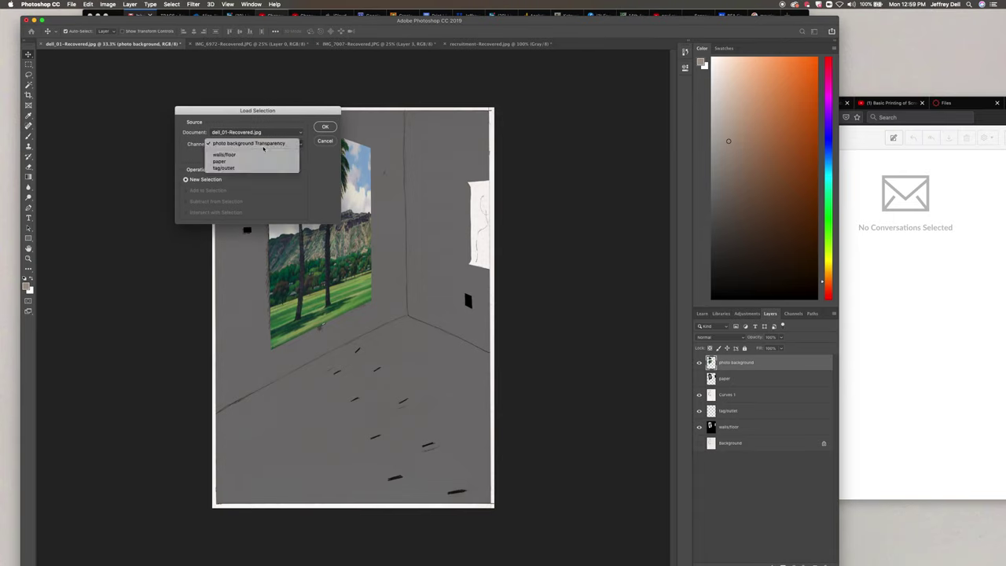
left_click(250, 161)
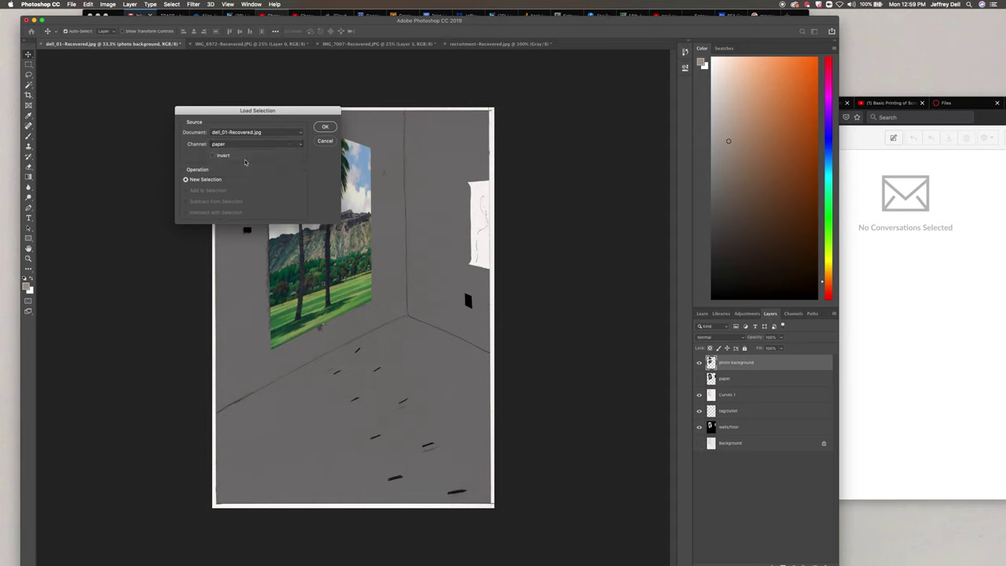
left_click(324, 127)
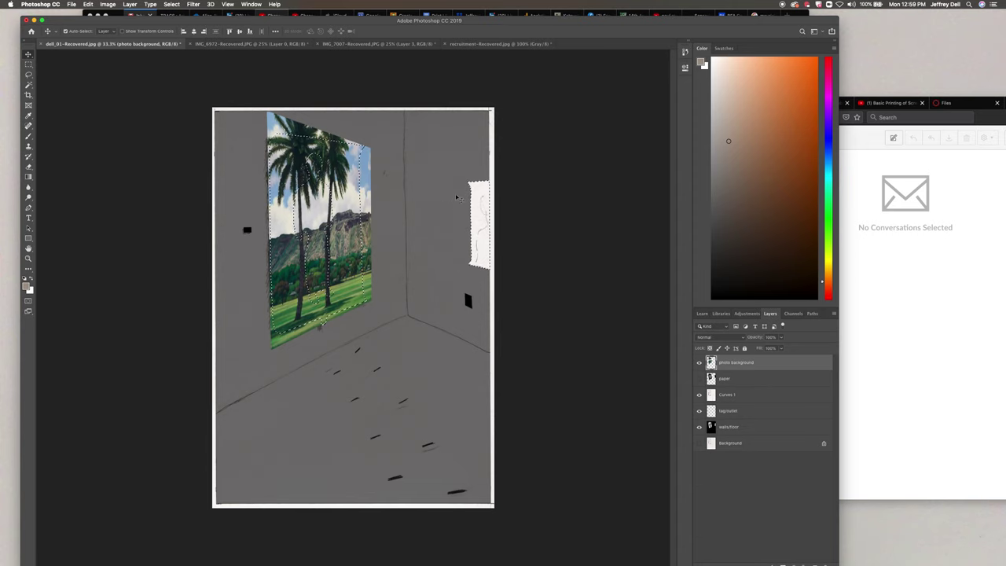
Step: Subtract the palm poster area from the selection with the Lasso tool
left_click(29, 74)
left_click(52, 74)
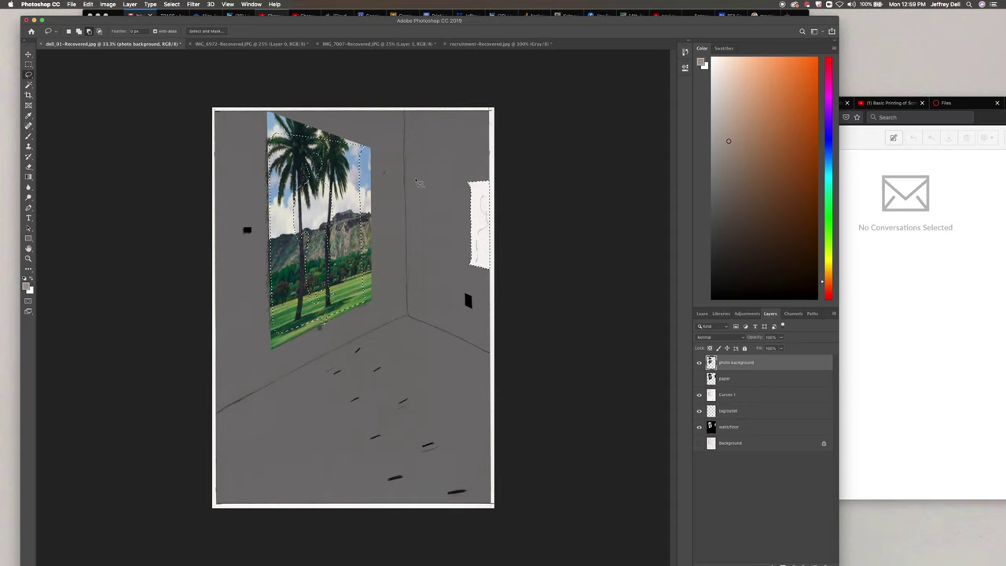
mouse_move(418, 183)
left_mouse_down()
mouse_move(385, 102)
mouse_move(308, 93)
mouse_move(281, 103)
mouse_move(225, 256)
mouse_move(256, 377)
mouse_move(312, 372)
mouse_move(350, 336)
mouse_move(419, 180)
left_mouse_up()
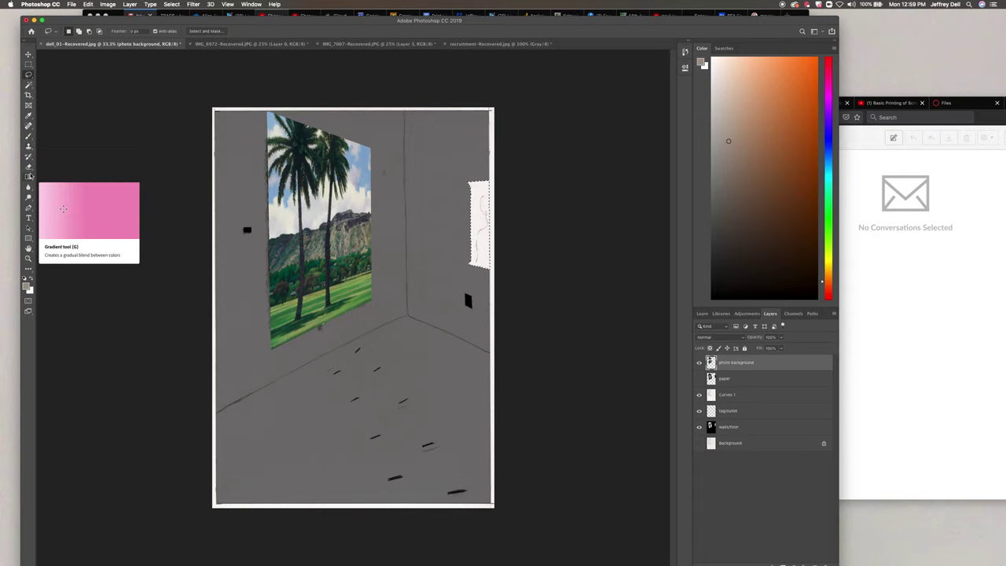
Step: Clone palm foliage from the poster into the right-wall paper strip with the Clone Stamp
left_click(29, 147)
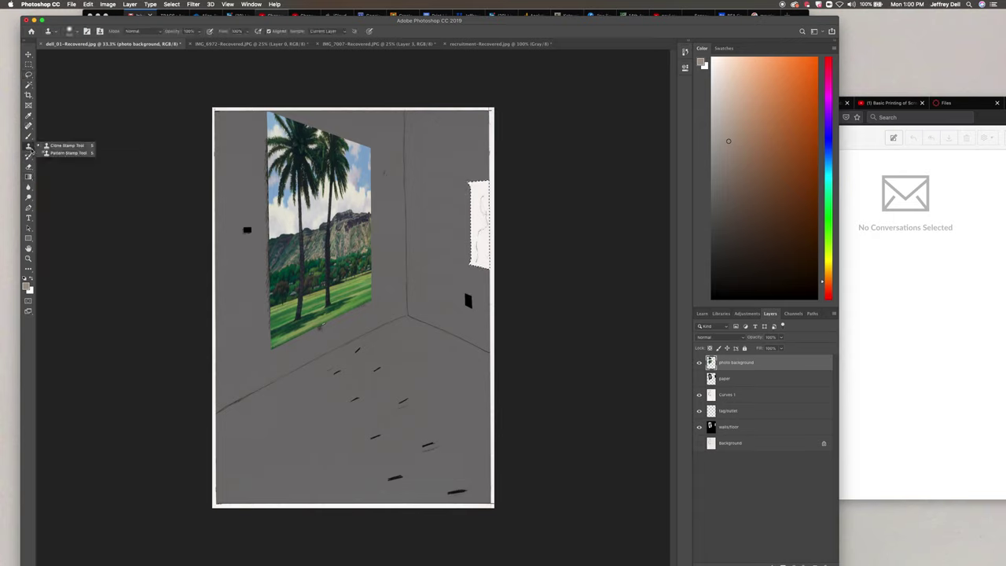
left_click(66, 146)
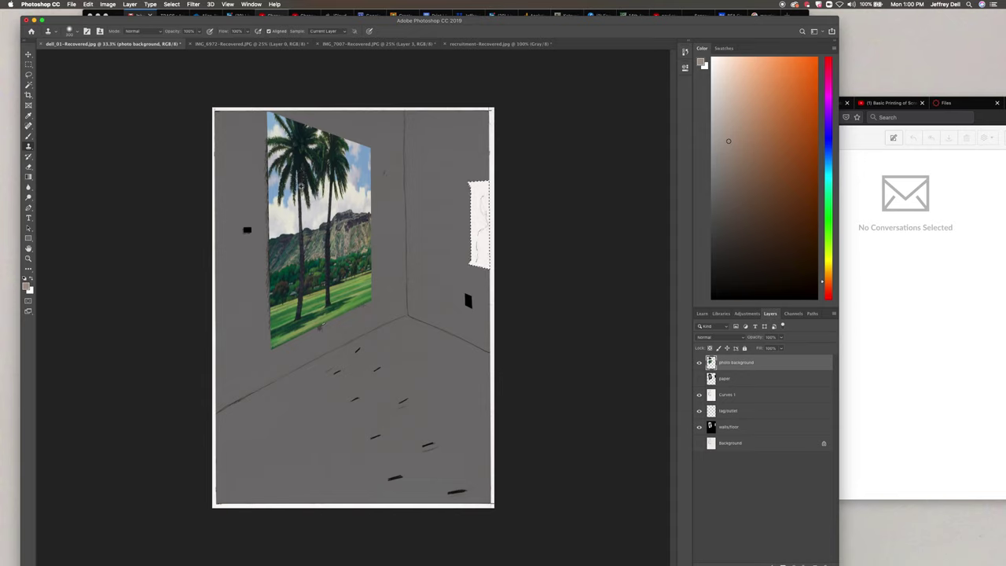
left_click(483, 201)
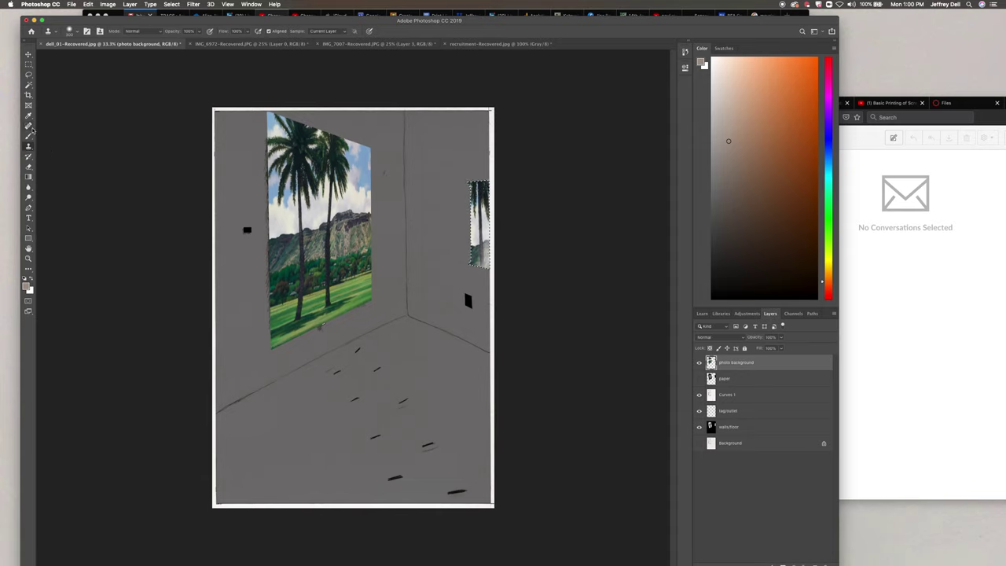
Step: Fade the right-strip palms with an Eraser at 28% flow, 25% opacity, 4% hardness, then deselect
left_click(28, 166)
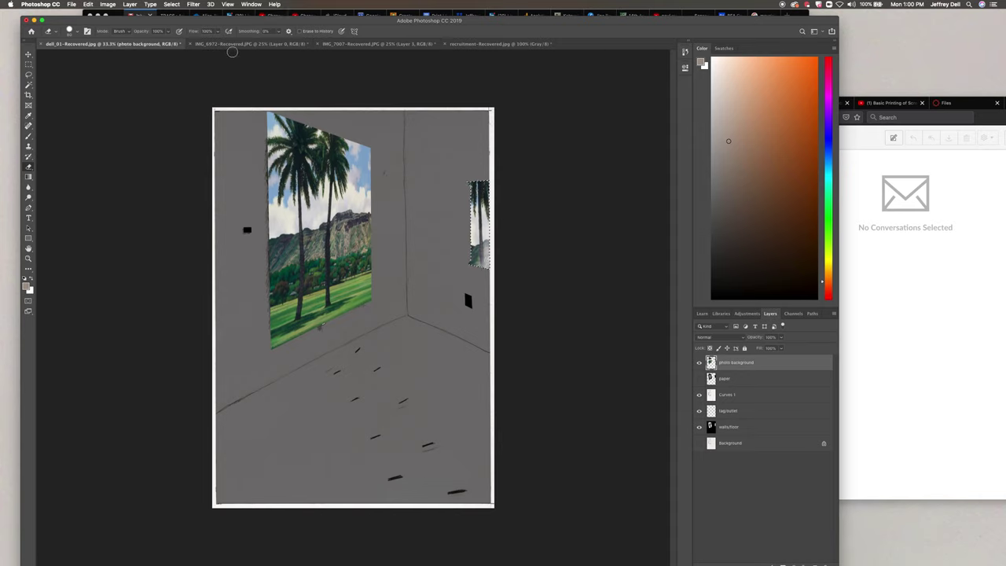
left_click_drag(217, 35, 192, 43)
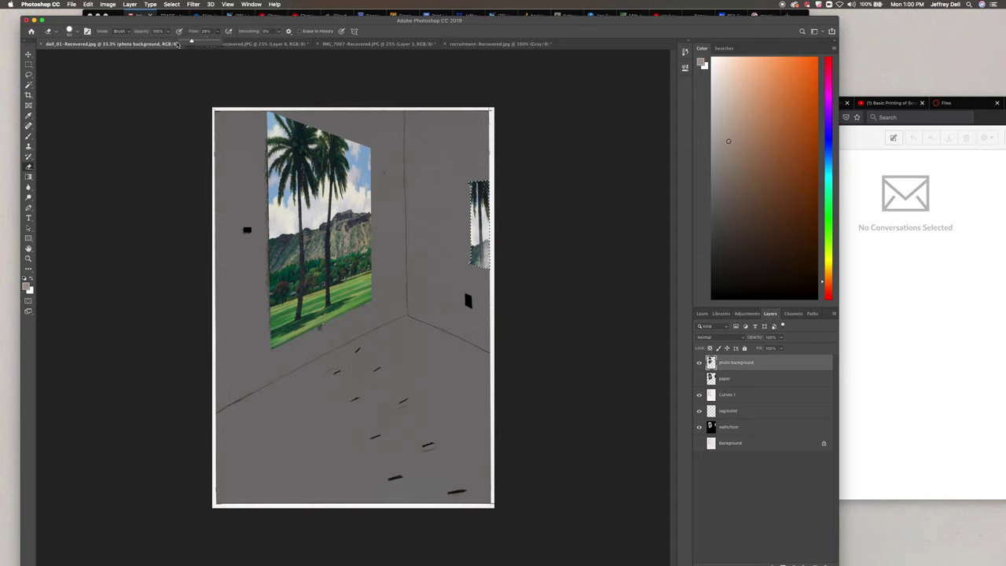
left_click(167, 33)
left_click_drag(168, 38, 145, 45)
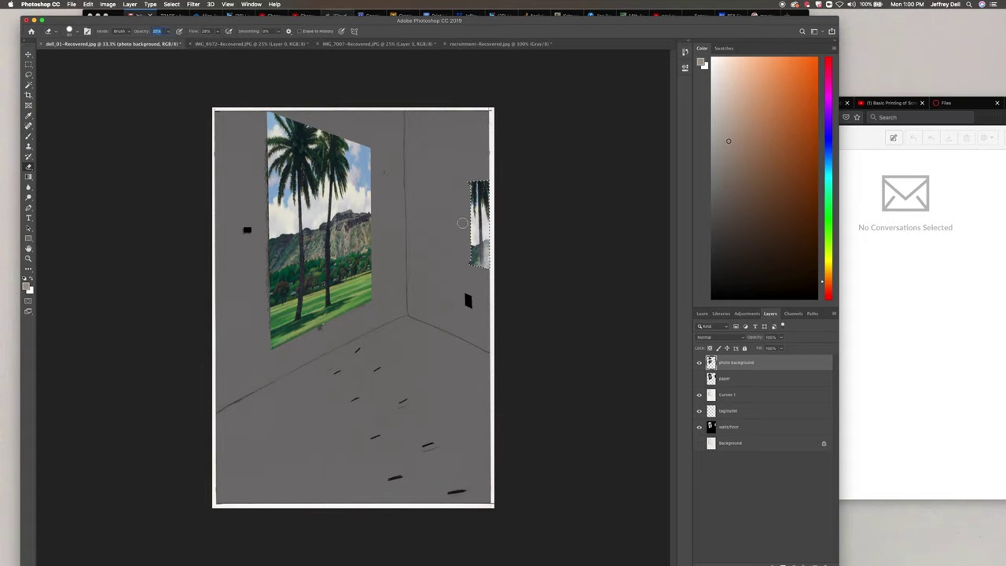
left_click(78, 31)
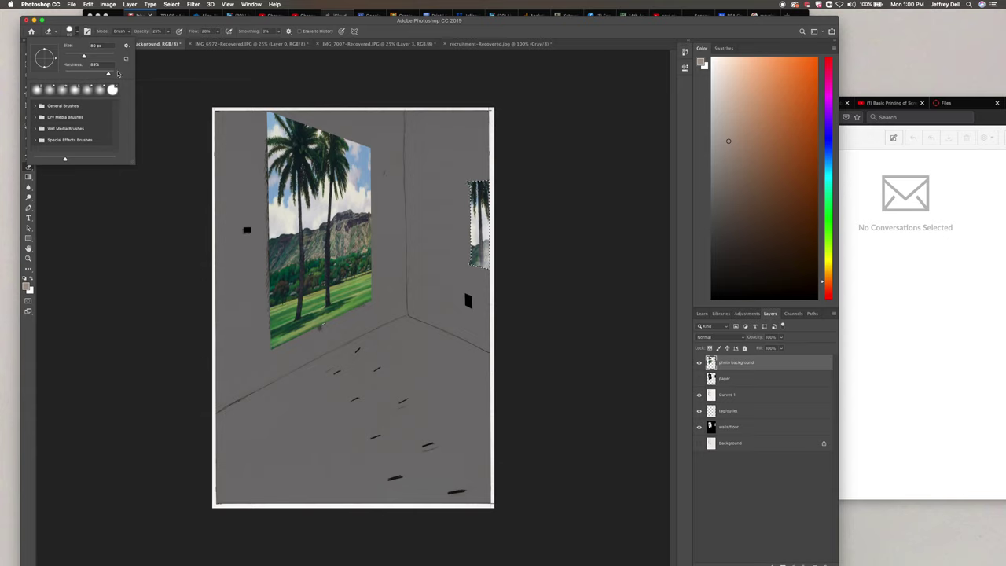
left_click_drag(117, 74, 68, 75)
key("Return")
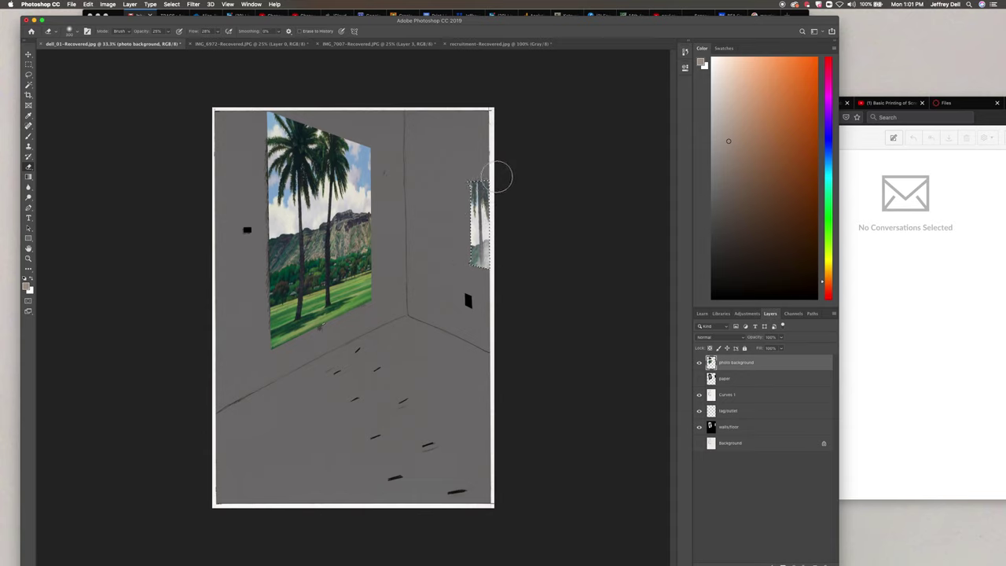
left_click_drag(457, 265, 490, 310)
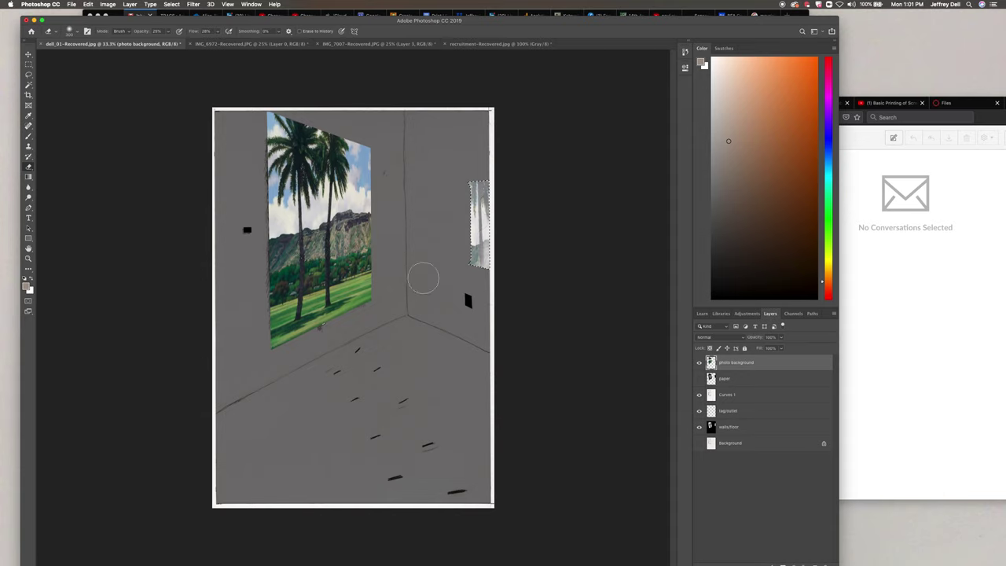
key("ctrl+d")
Step: Load the saved selection from the paper channel
left_click(169, 3)
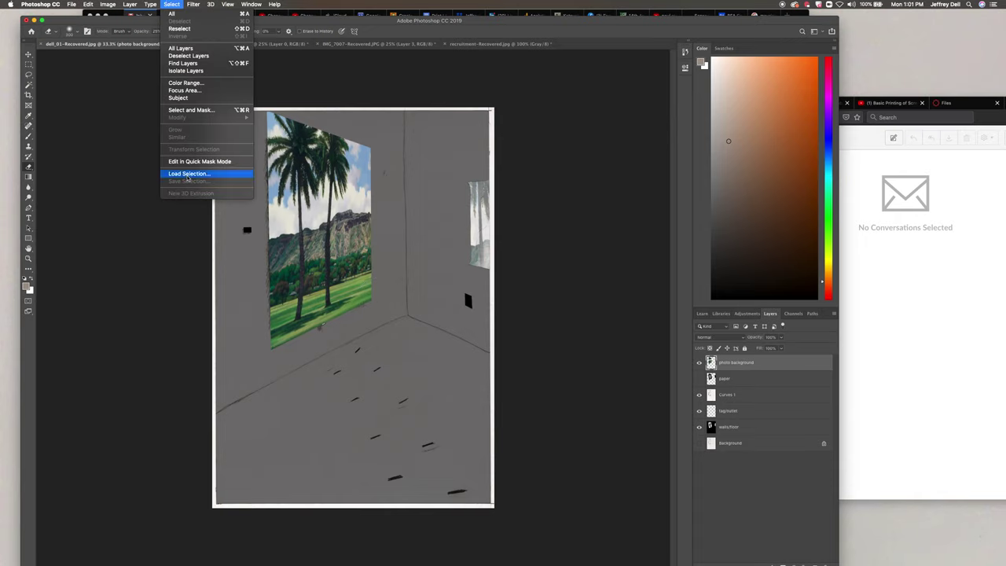
left_click(186, 177)
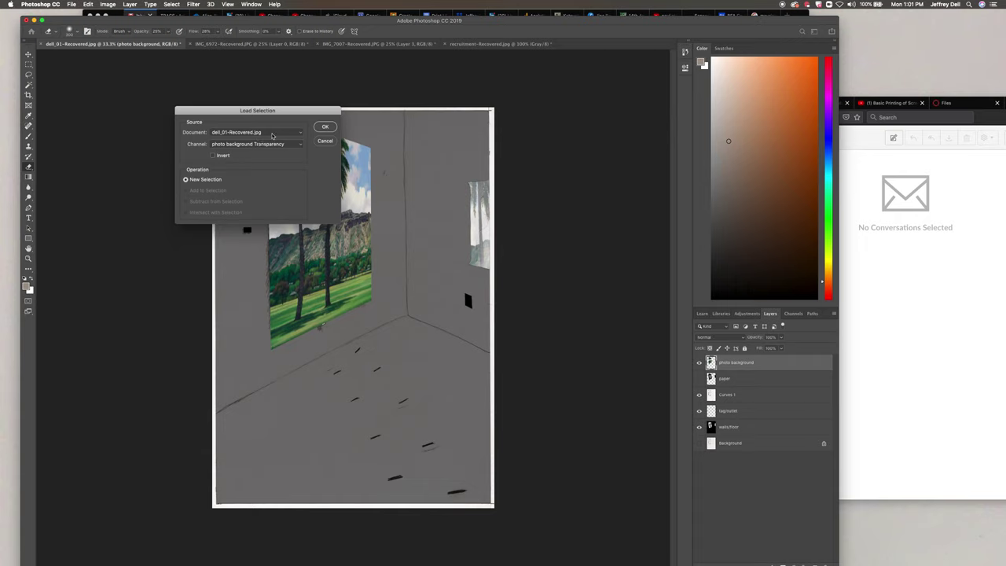
left_click(277, 145)
left_click(252, 155)
left_click(325, 126)
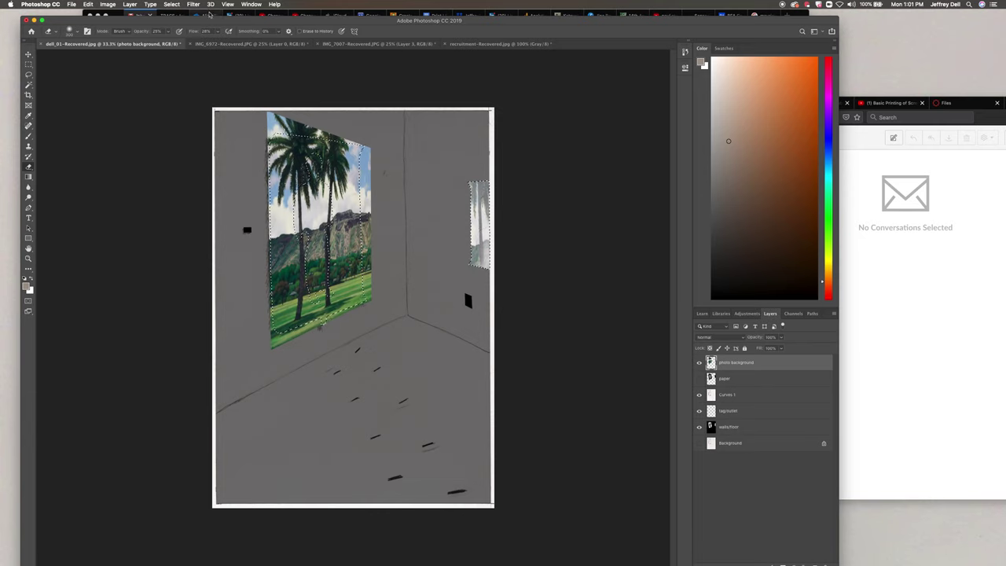
Step: Invert the selection and remove the photo outside the paper areas
left_click(198, 5)
mouse_move(171, 4)
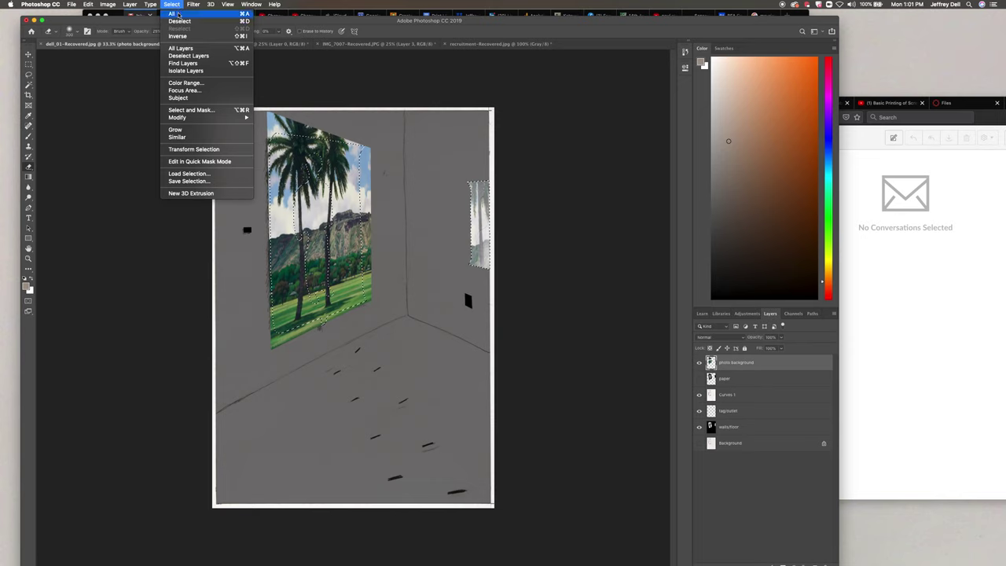
left_click(177, 37)
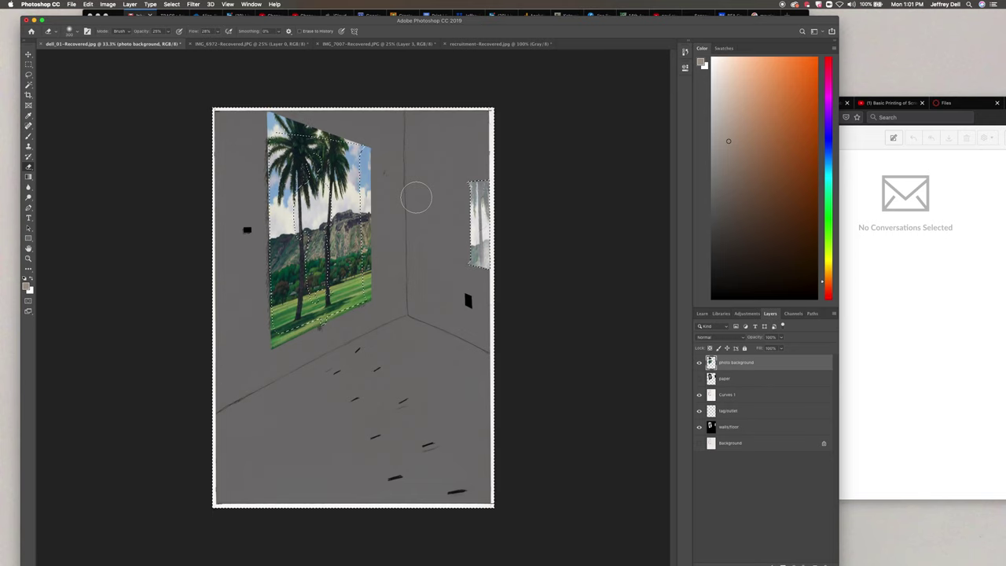
key("ctrl+z")
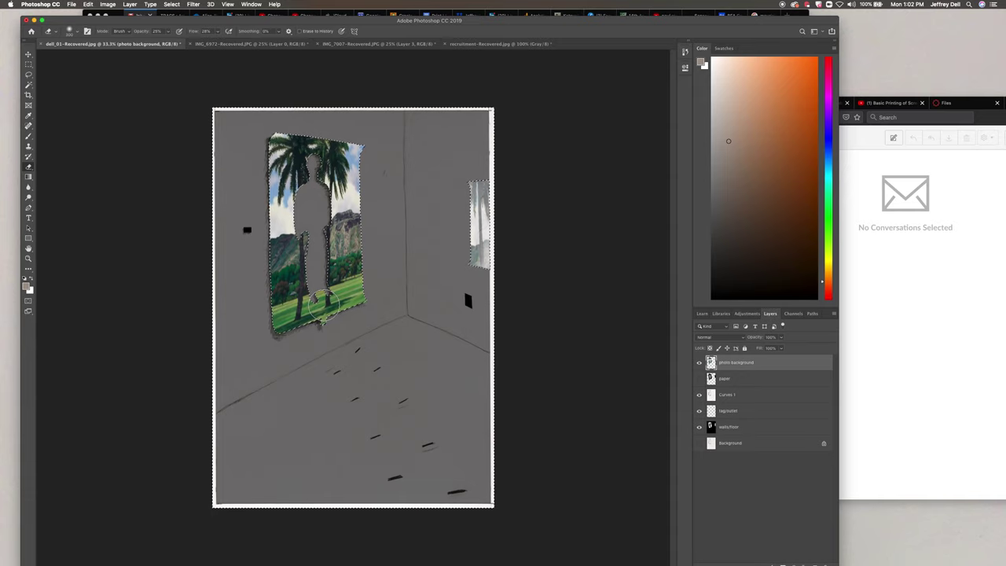
Step: Deselect, zoom to 66.7%, and lower the photo layer opacity to about 39%
key("super+d")
key("super+equal")
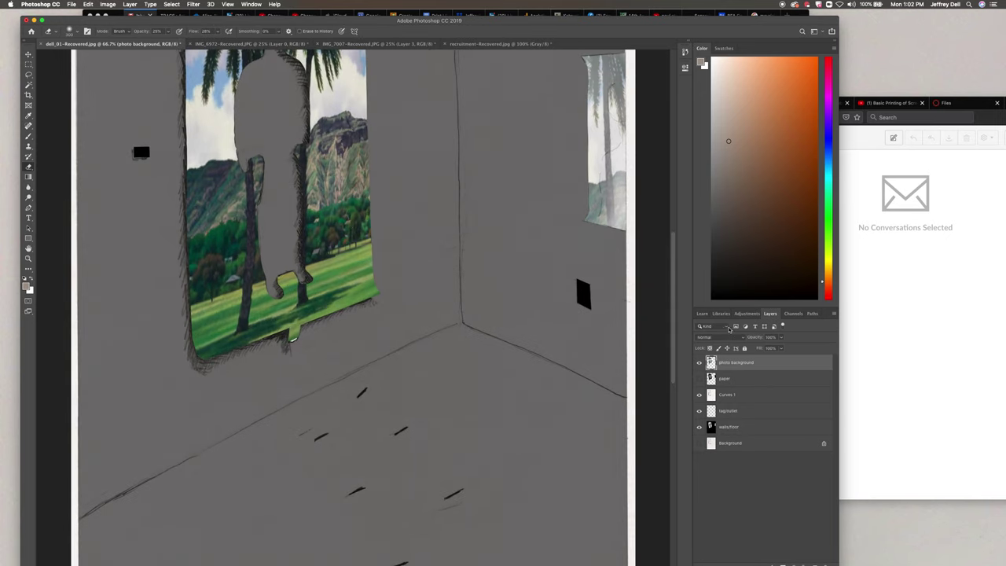
left_click(783, 337)
left_click(759, 348)
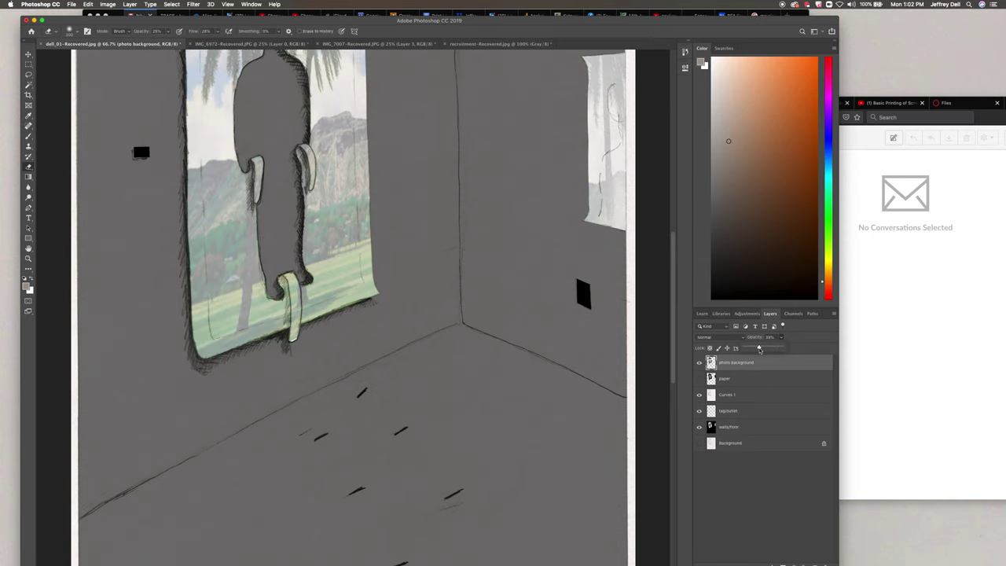
scroll(397, 348, "up", 5)
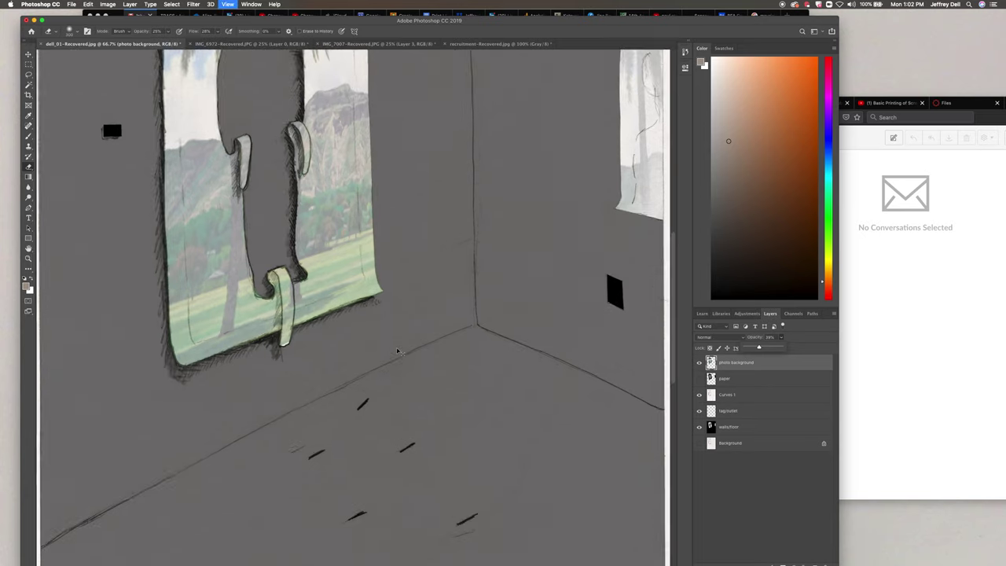
scroll(397, 348, "left", 5)
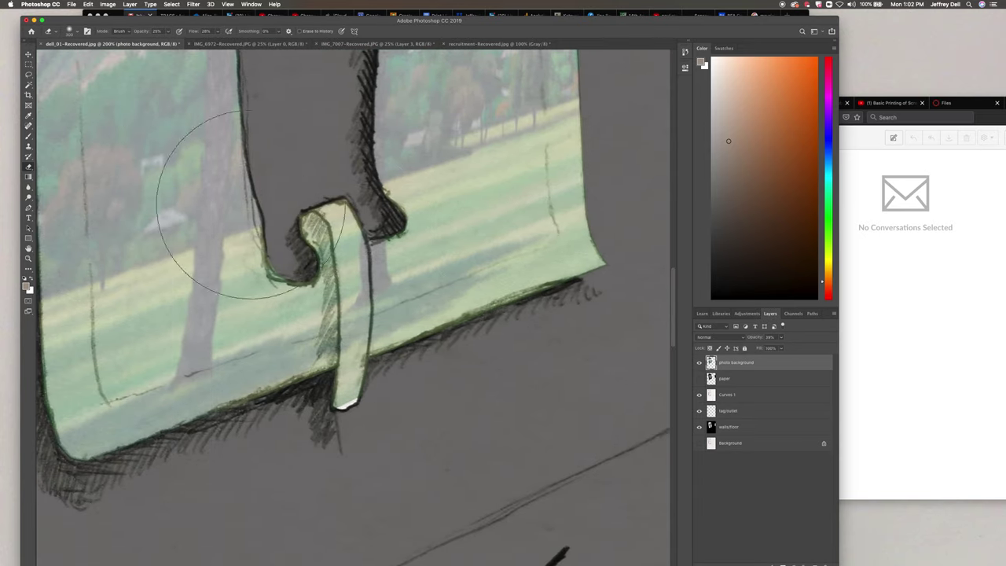
Step: Set the Eraser brush hardness to about 80%
left_click(217, 31)
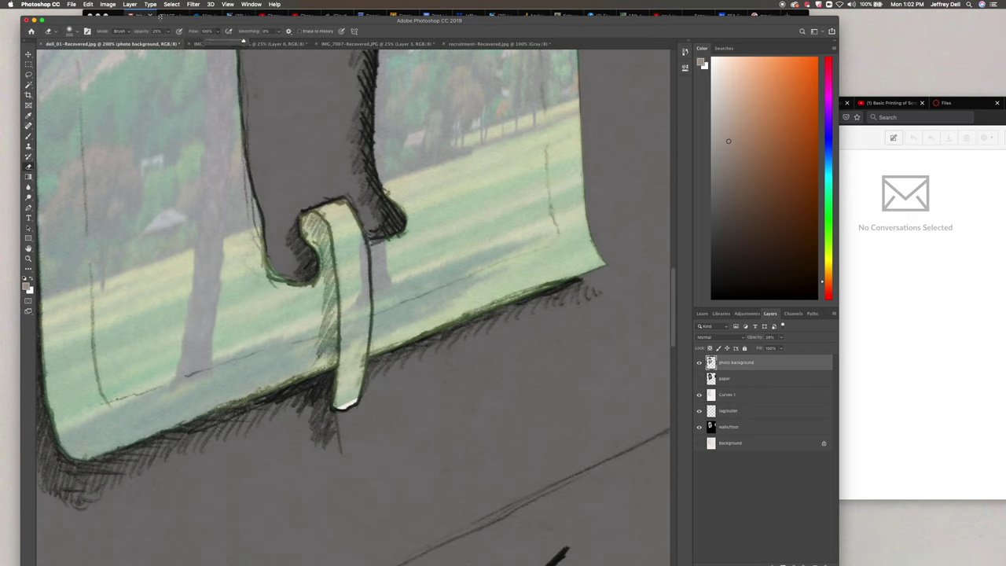
left_click(168, 33)
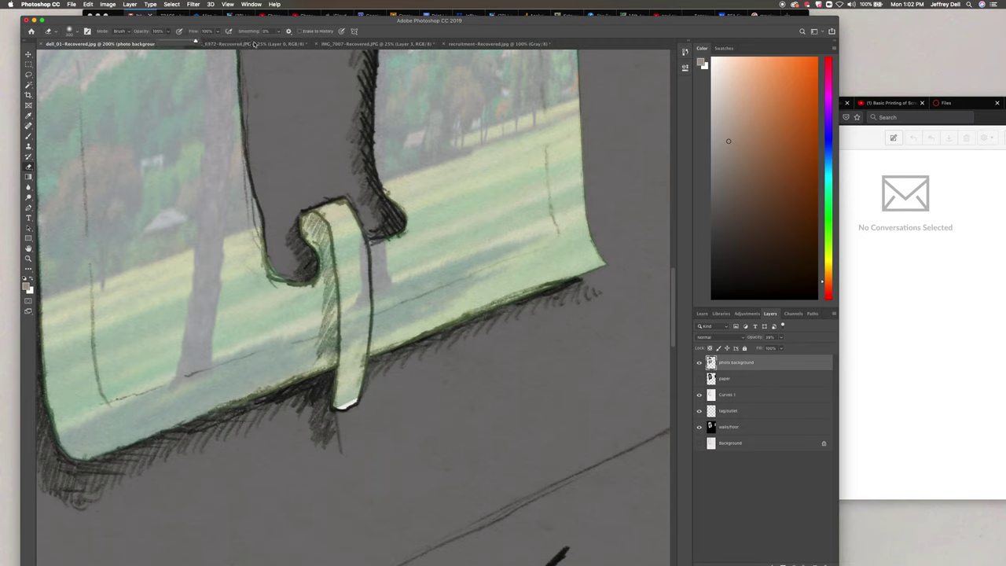
left_click(77, 34)
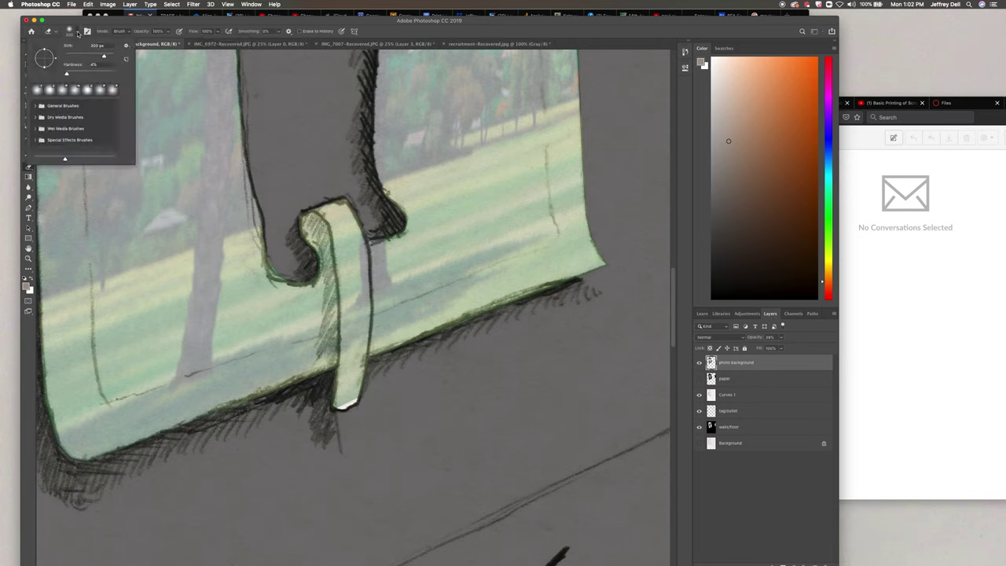
left_click(113, 73)
left_click(79, 33)
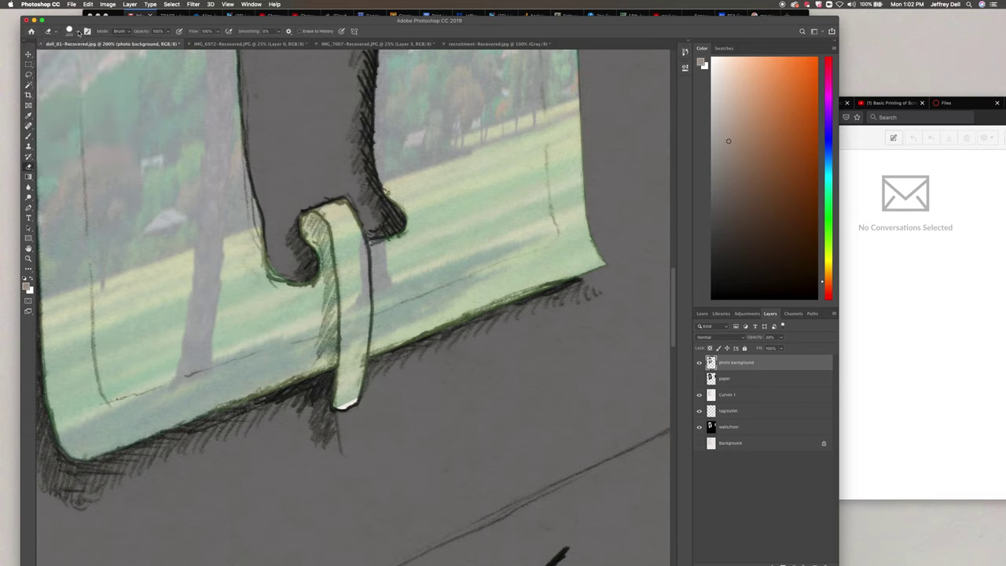
Step: Erase the photo over the upper area and the lower loop's top with a small brush
left_click_drag(74, 94, 330, 188)
key("bracketleft")
key("bracketleft")
key("bracketleft")
key("bracketleft")
key("bracketleft")
key("bracketleft")
key("bracketleft")
key("bracketleft")
left_click_drag(307, 199, 326, 206)
mouse_move(330, 211)
left_mouse_down()
mouse_move(352, 338)
mouse_move(340, 403)
mouse_move(353, 385)
mouse_move(350, 393)
mouse_move(359, 287)
mouse_move(339, 210)
left_mouse_up()
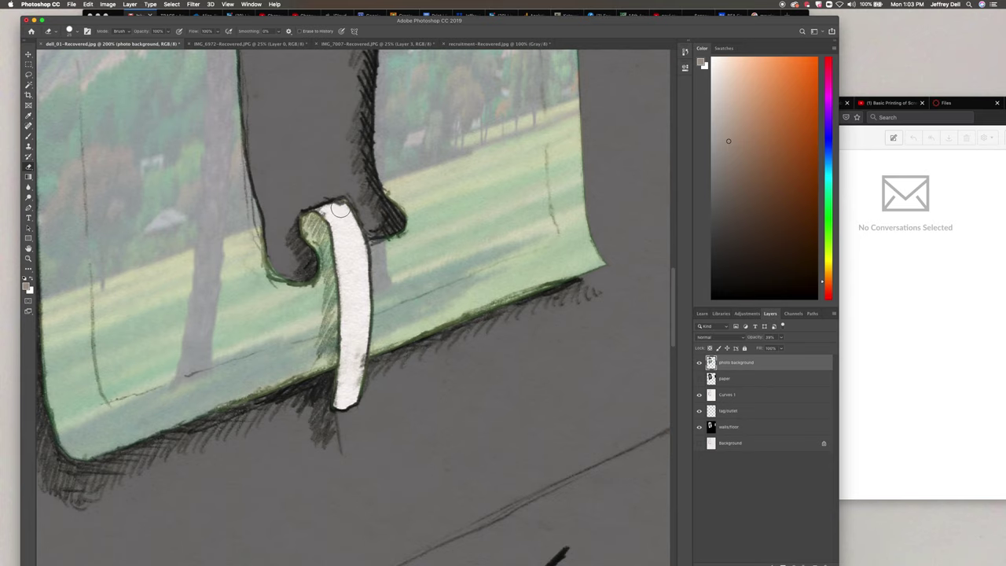
Step: Erase the photo inside the upper-left and right paper loops
scroll(347, 241, "up", 10)
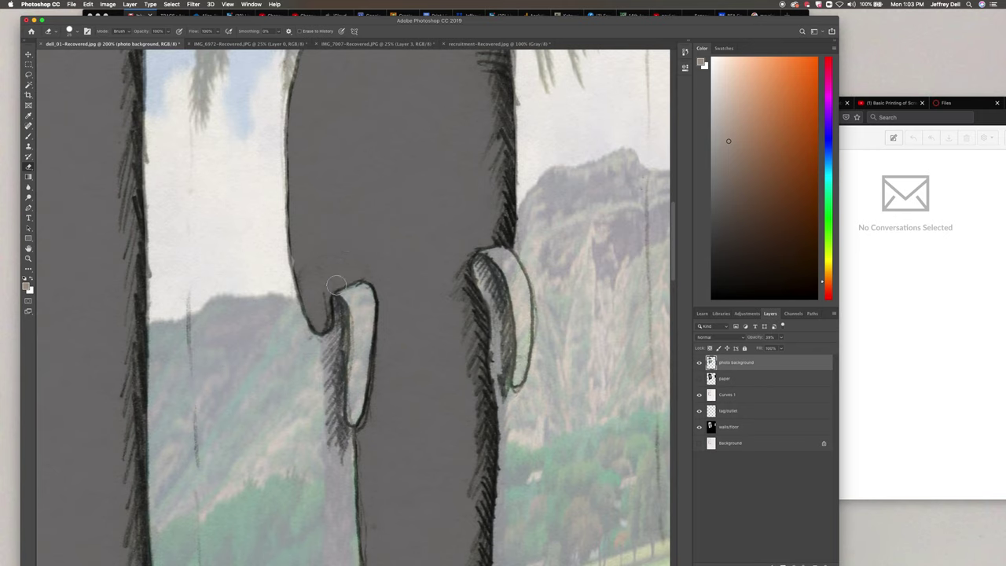
mouse_move(334, 283)
left_mouse_down()
mouse_move(356, 309)
mouse_move(354, 408)
left_mouse_up()
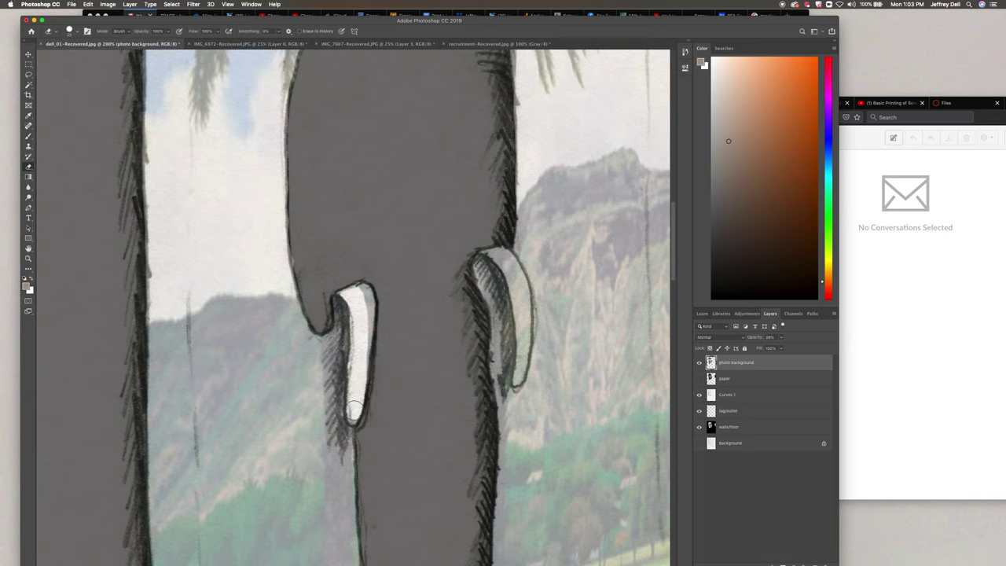
key("bracketleft")
key("bracketleft")
key("bracketleft")
key("bracketright")
key("bracketright")
left_click_drag(352, 413, 353, 421)
mouse_move(356, 288)
left_mouse_down()
mouse_move(370, 305)
mouse_move(361, 389)
left_mouse_up()
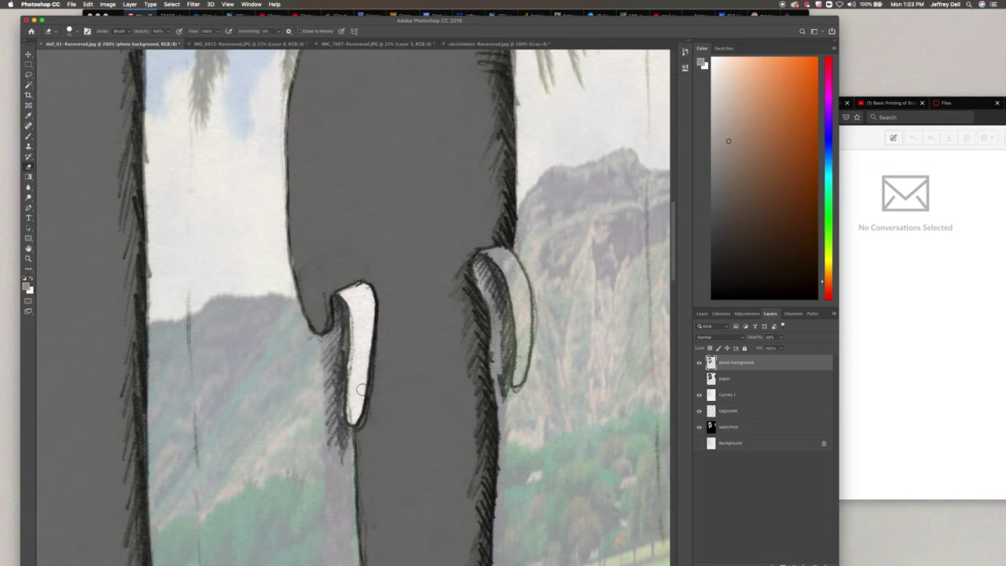
mouse_move(480, 248)
left_mouse_down()
mouse_move(509, 270)
mouse_move(522, 343)
mouse_move(515, 383)
mouse_move(518, 375)
left_mouse_up()
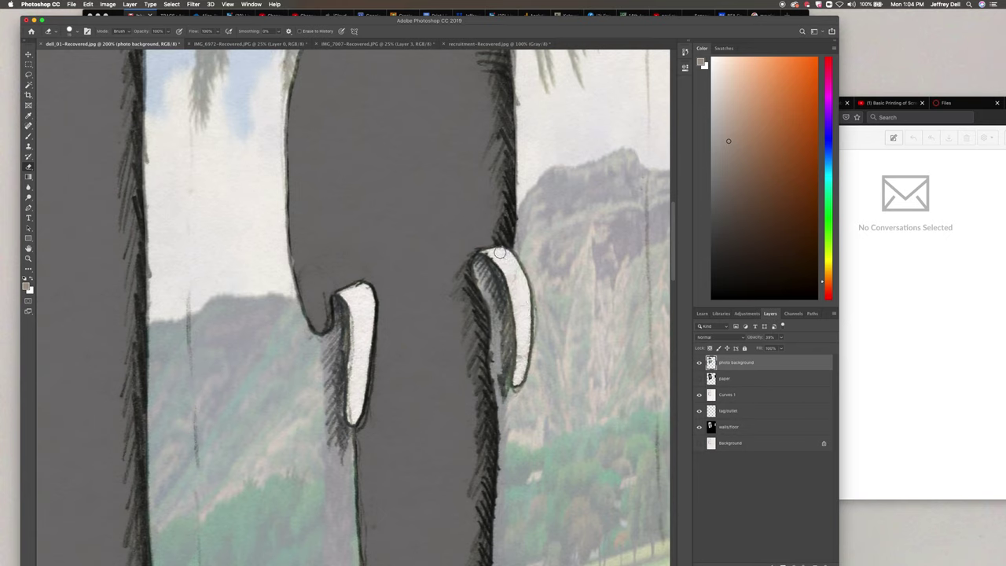
Step: Zoom out and set the photo layer opacity back to 100%
key("super+minus")
key("super+minus")
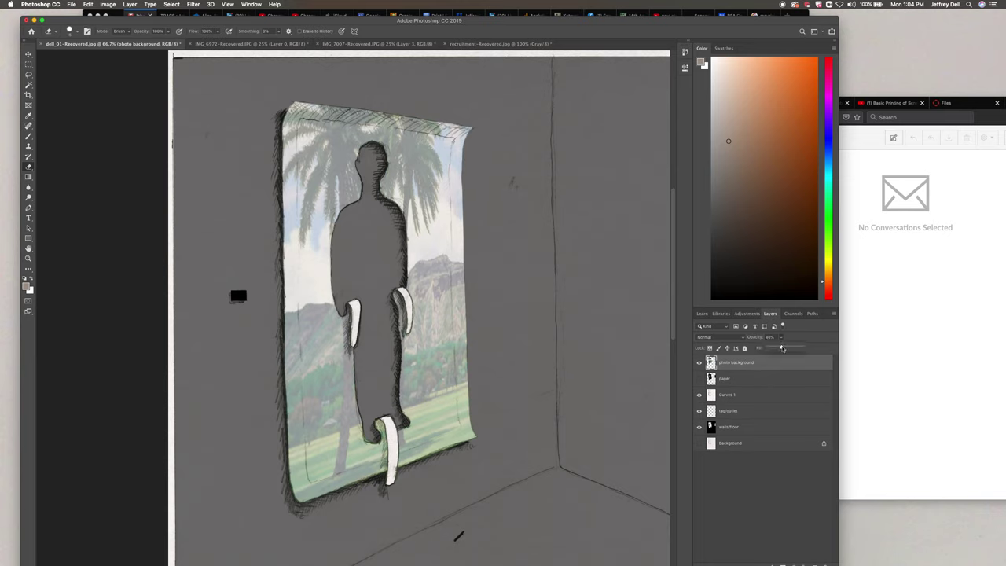
left_click_drag(781, 348, 810, 348)
left_click(782, 338)
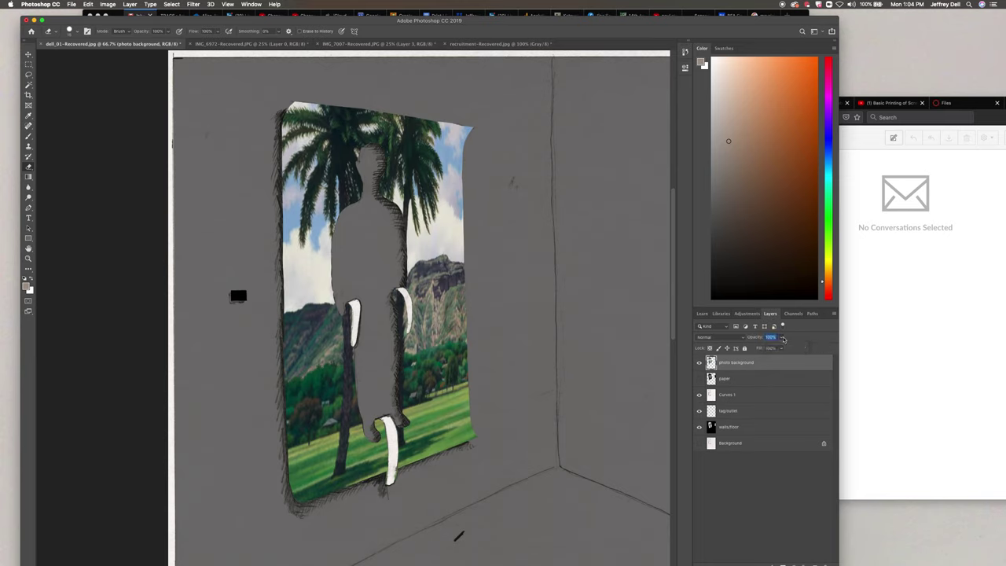
scroll(560, 298, "right", 5)
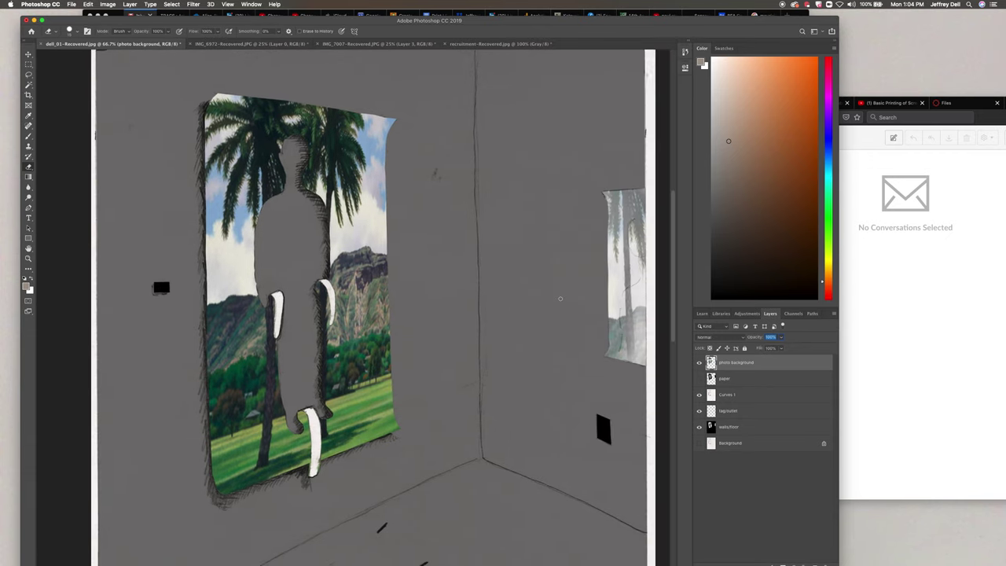
key("super+minus")
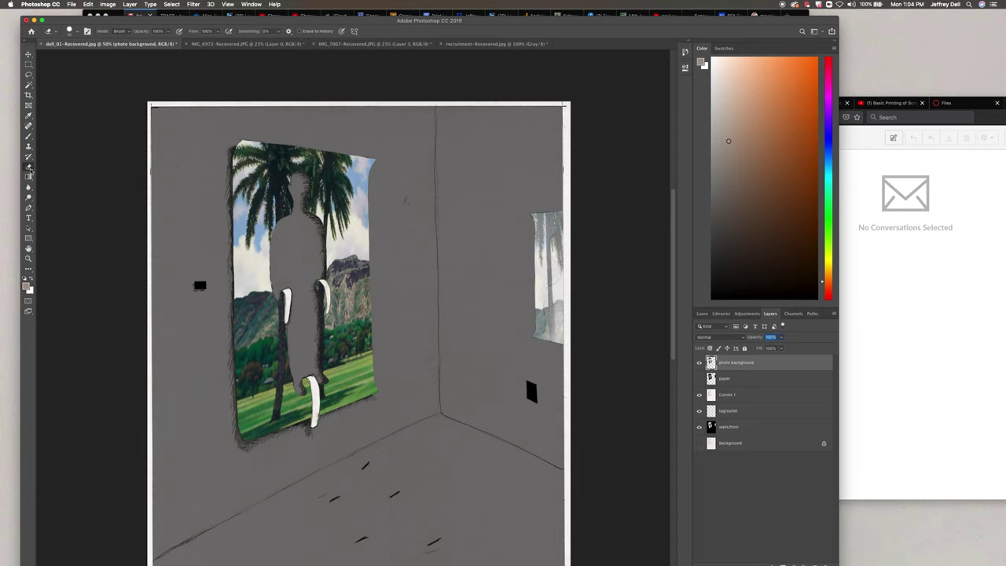
Step: Set flow to 100% and use the Dodge Tool on Shadows at about 19% exposure
left_click(215, 31)
left_click_drag(186, 41, 250, 50)
left_click(29, 197)
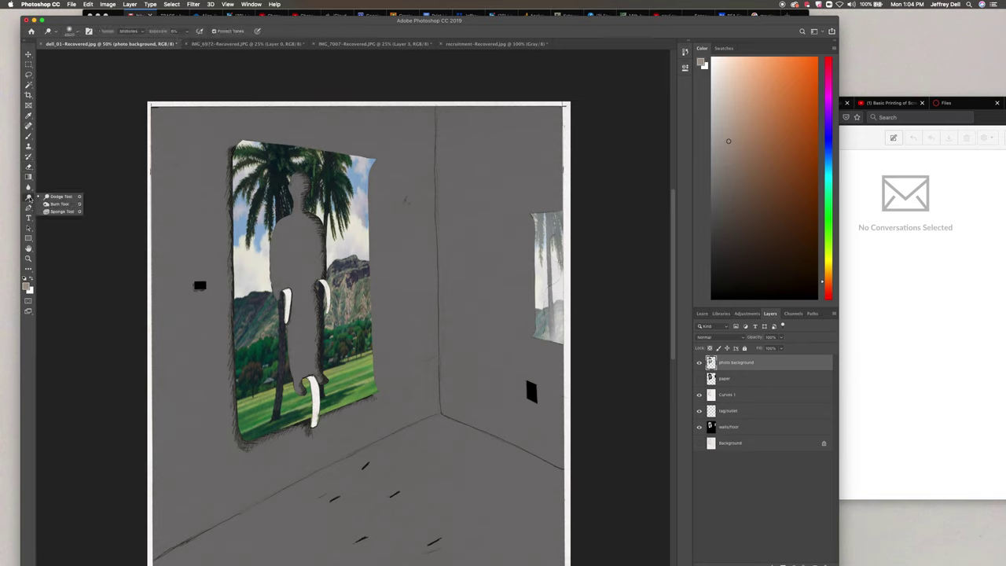
left_click(65, 196)
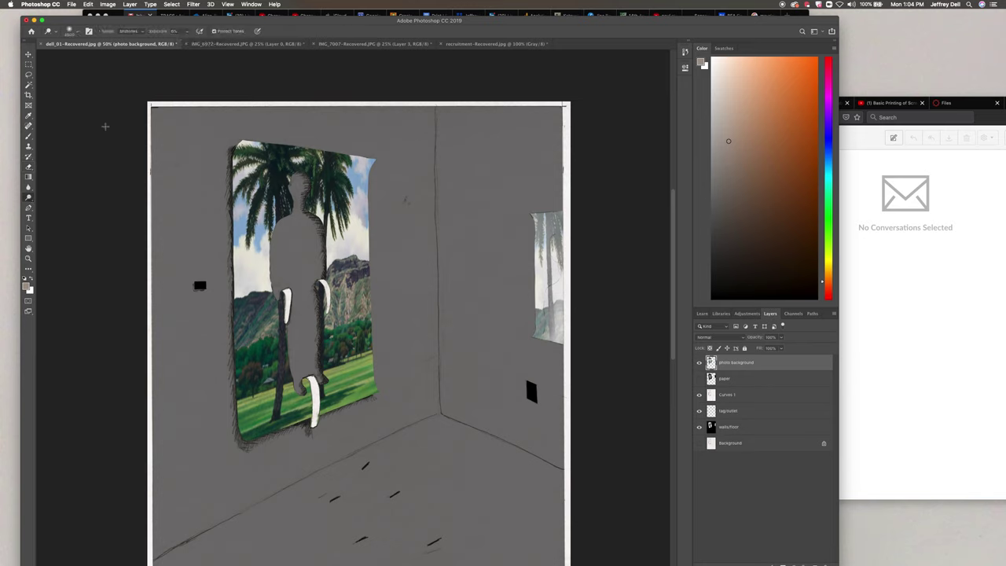
left_click(143, 32)
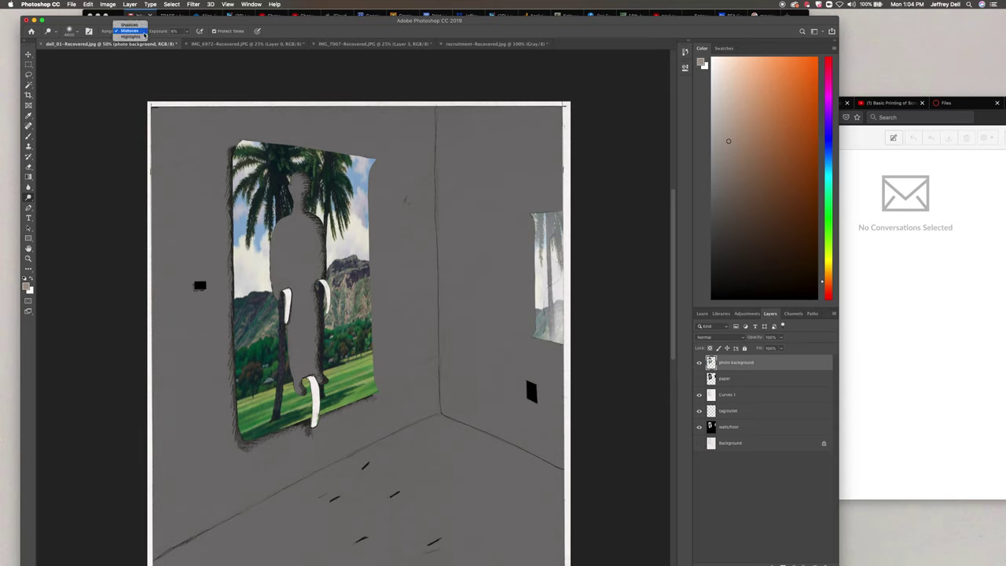
left_click(132, 25)
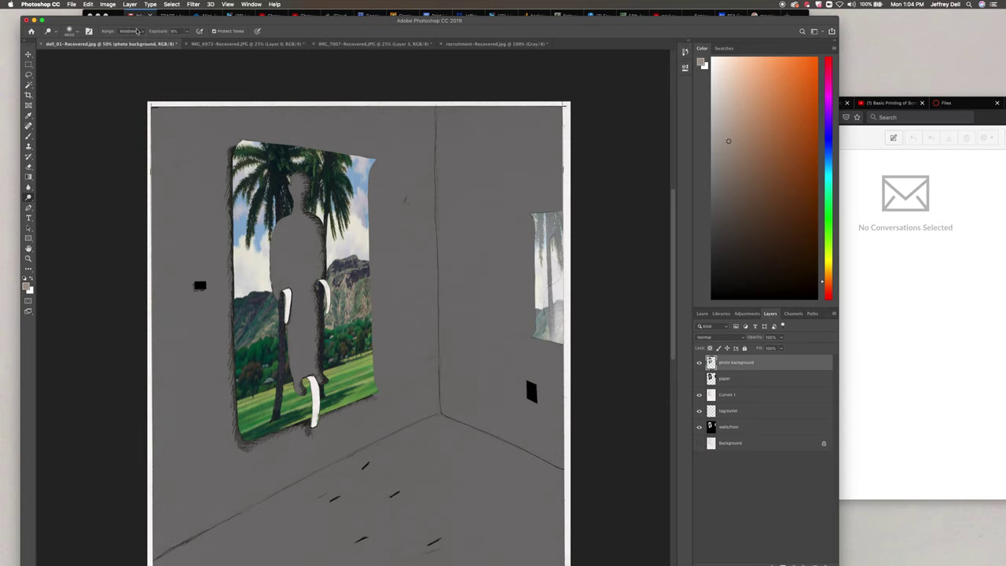
left_click_drag(186, 32, 189, 42)
Step: Resize the dodge brush from 5000 px to 238 px
left_click(78, 33)
left_click(78, 34)
left_click(77, 33)
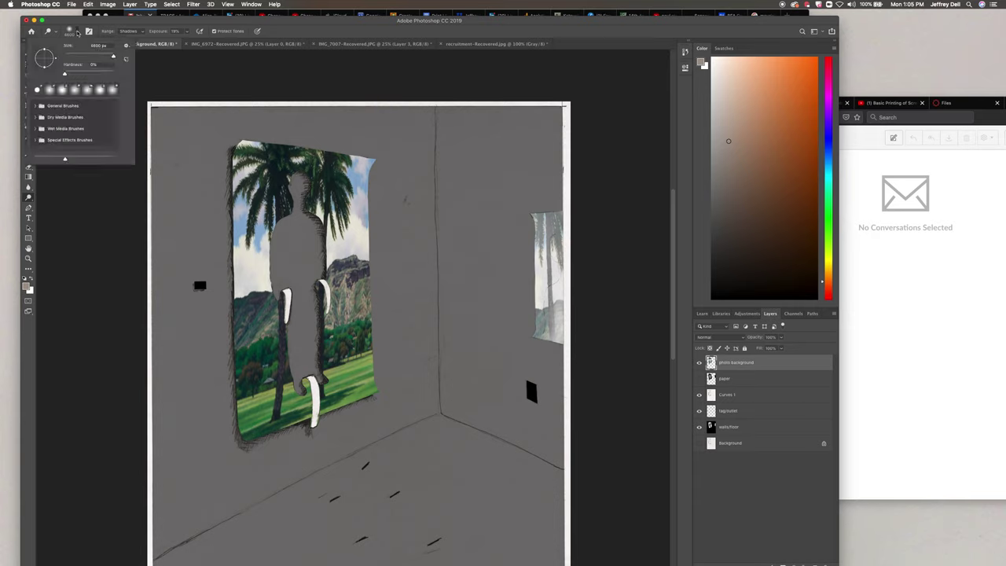
left_click(78, 35)
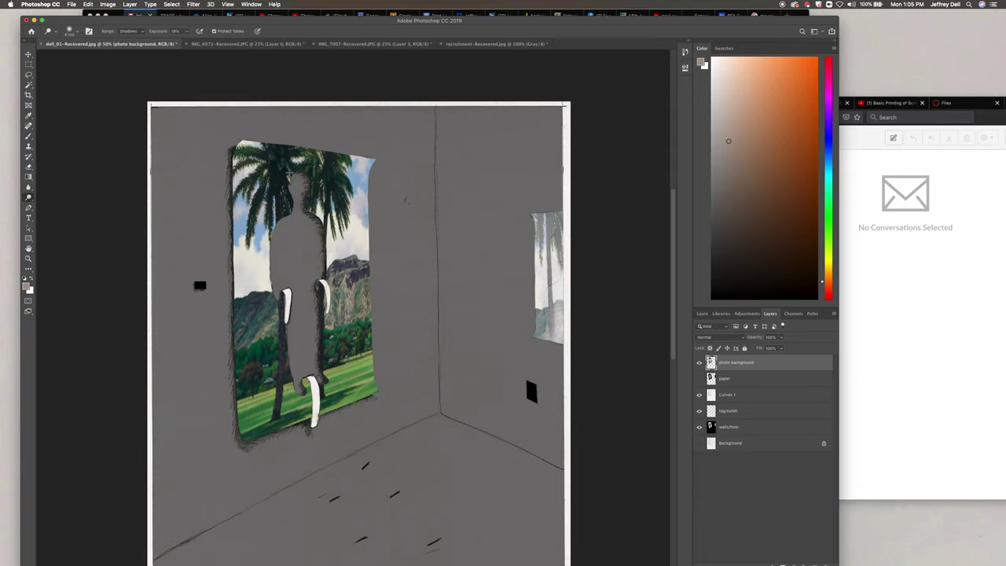
left_click(79, 33)
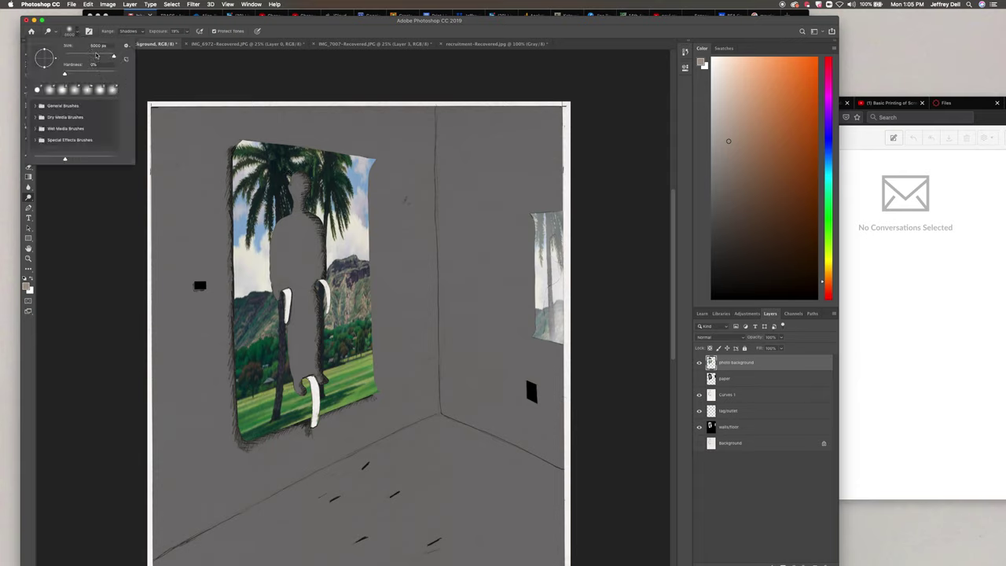
left_click_drag(113, 56, 101, 56)
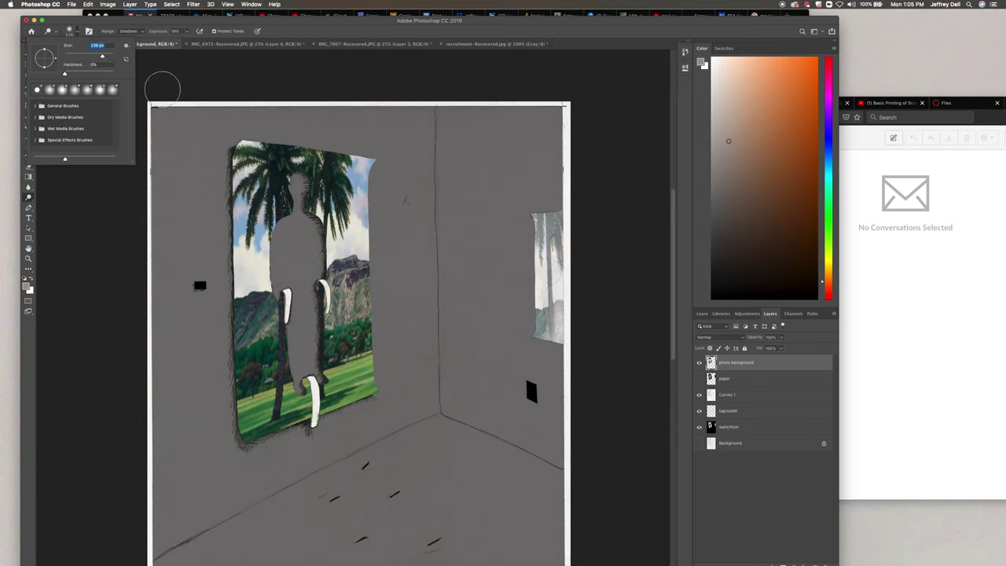
left_click(77, 35)
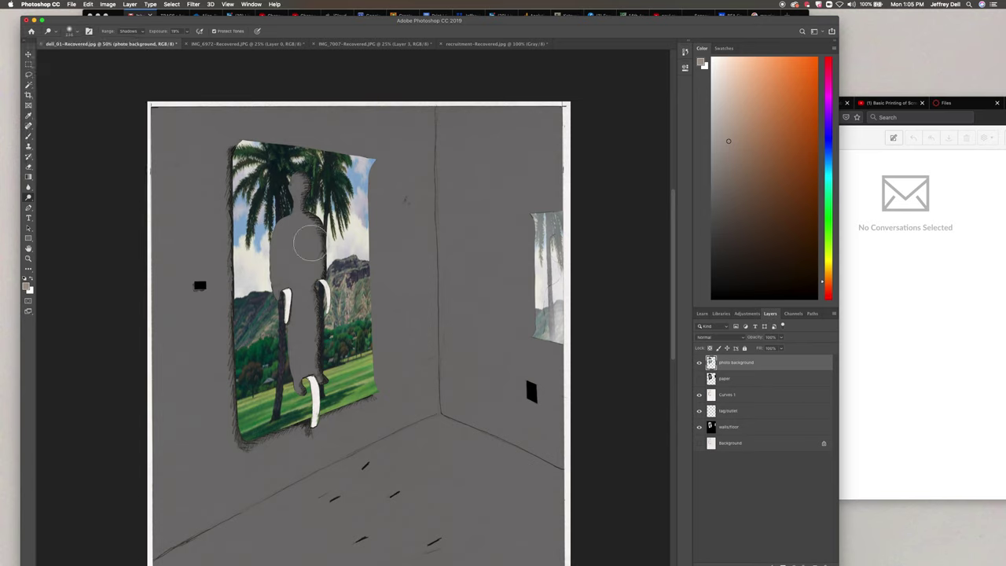
Step: Dodge the mountains beside the figure and the right-hand poster strip with a roughly 50 px brush
key("bracketright")
key("bracketright")
key("bracketright")
key("bracketright")
key("bracketright")
key("bracketright")
key("bracketright")
key("bracketright")
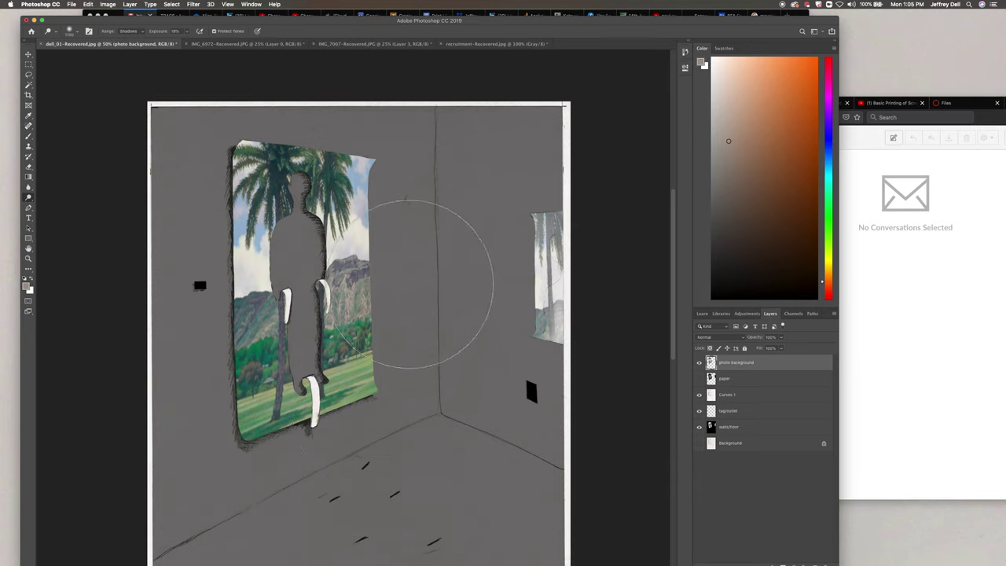
key("bracketleft")
key("bracketleft")
key("bracketleft")
key("bracketleft")
key("bracketleft")
key("bracketleft")
key("bracketright")
key("bracketright")
key("bracketright")
key("bracketright")
key("bracketright")
key("bracketright")
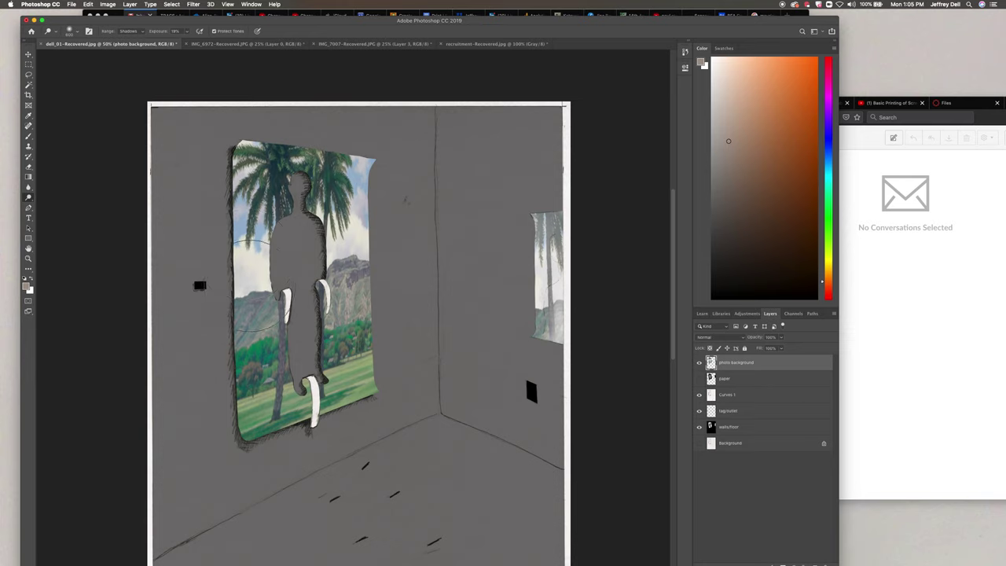
key("bracketleft")
key("bracketleft")
key("bracketleft")
key("bracketleft")
left_click_drag(364, 287, 358, 281)
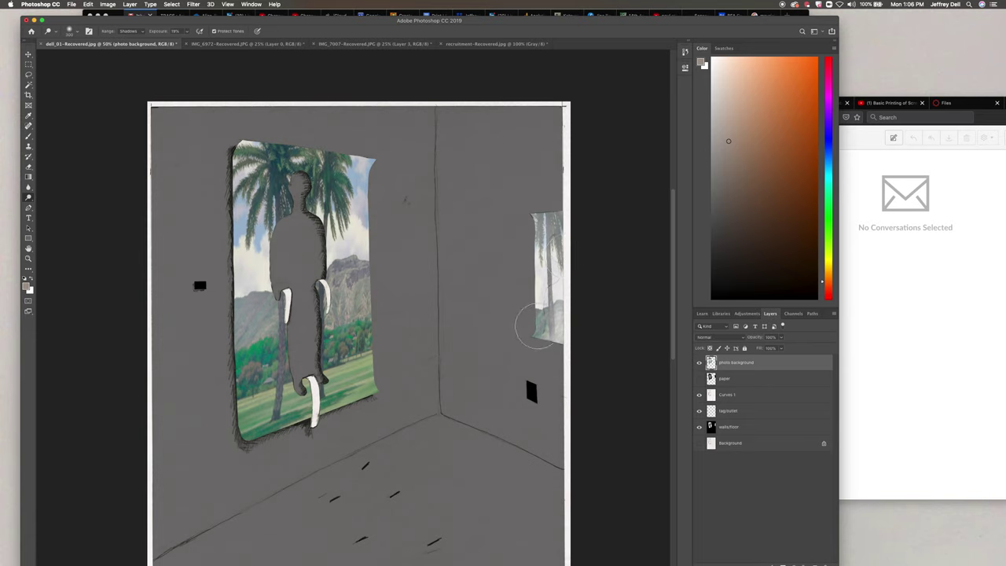
mouse_move(532, 322)
left_mouse_down()
mouse_move(554, 293)
mouse_move(558, 193)
mouse_move(540, 279)
mouse_move(549, 333)
mouse_move(552, 290)
mouse_move(541, 322)
mouse_move(510, 338)
left_mouse_up()
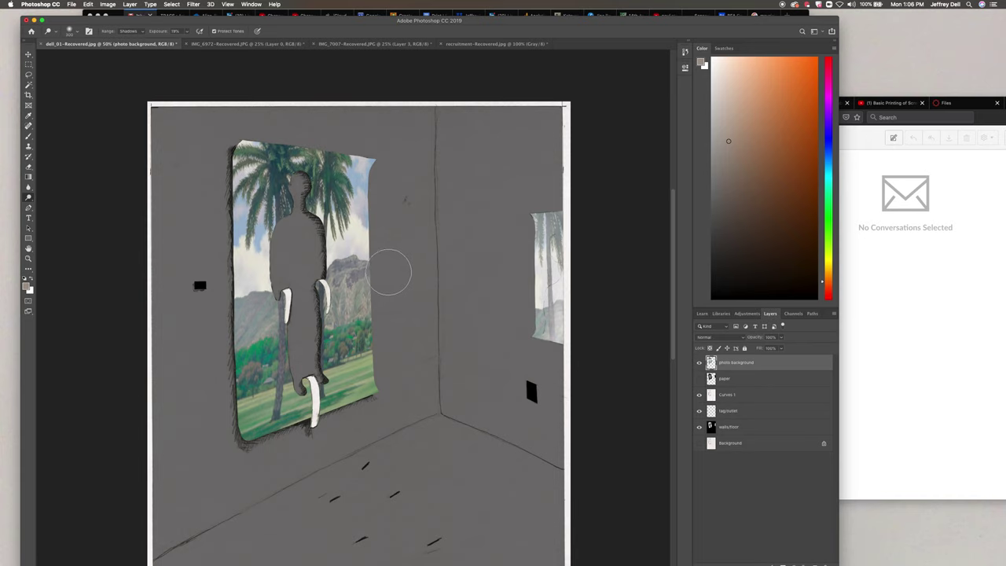
left_click_drag(358, 273, 353, 256)
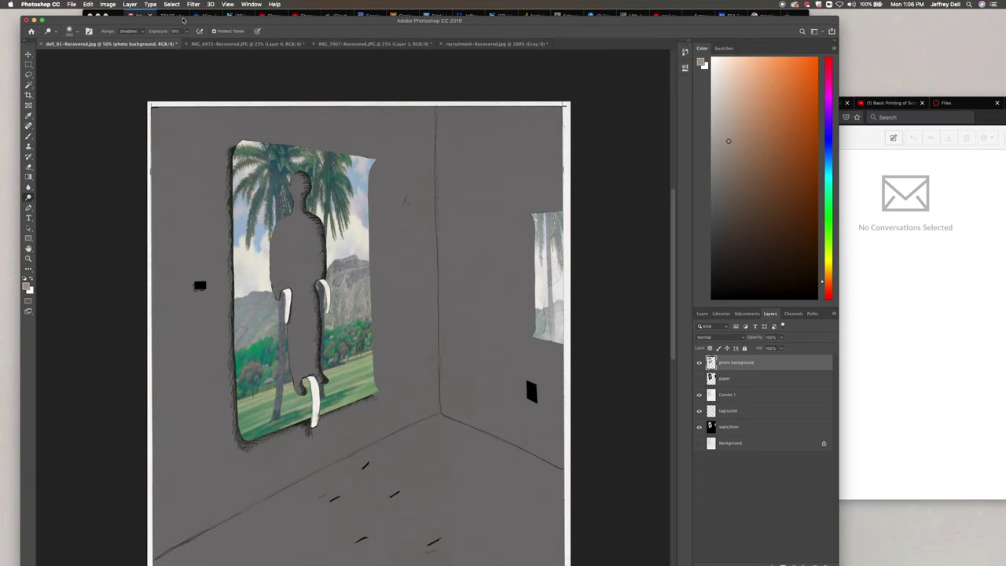
Step: Cancel a first grayscale attempt and make the paper and Background layers visible again
left_click(120, 4)
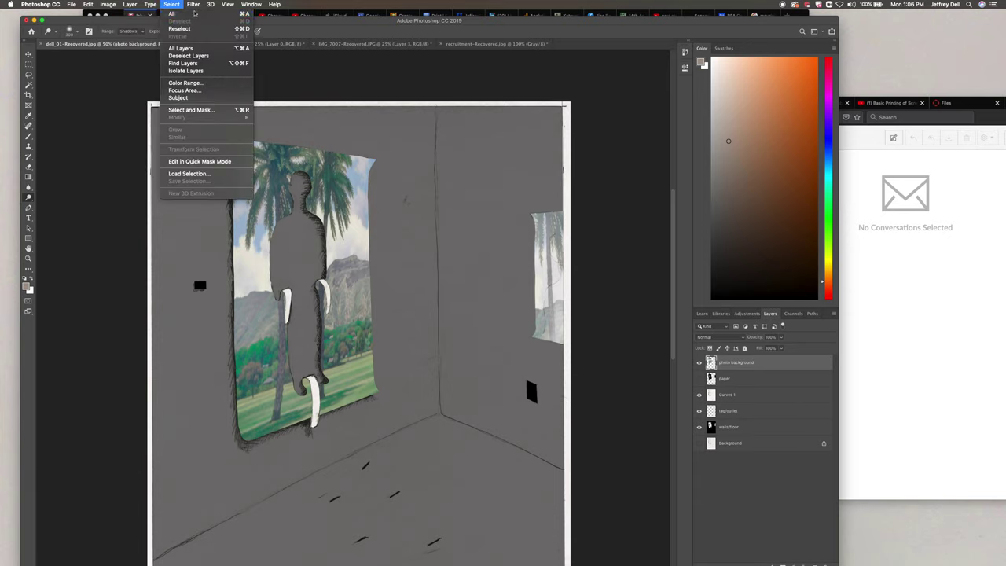
mouse_move(130, 4)
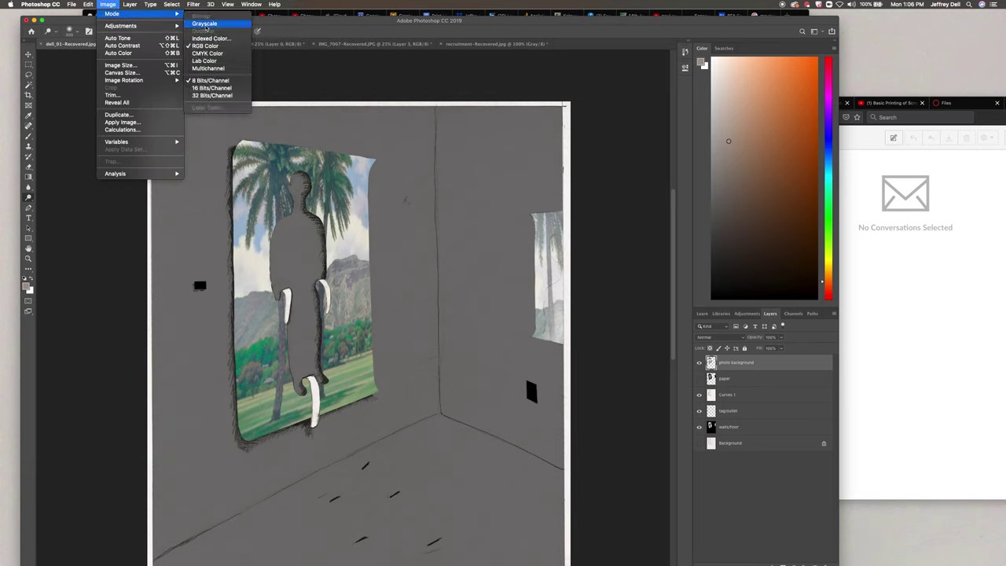
left_click(206, 25)
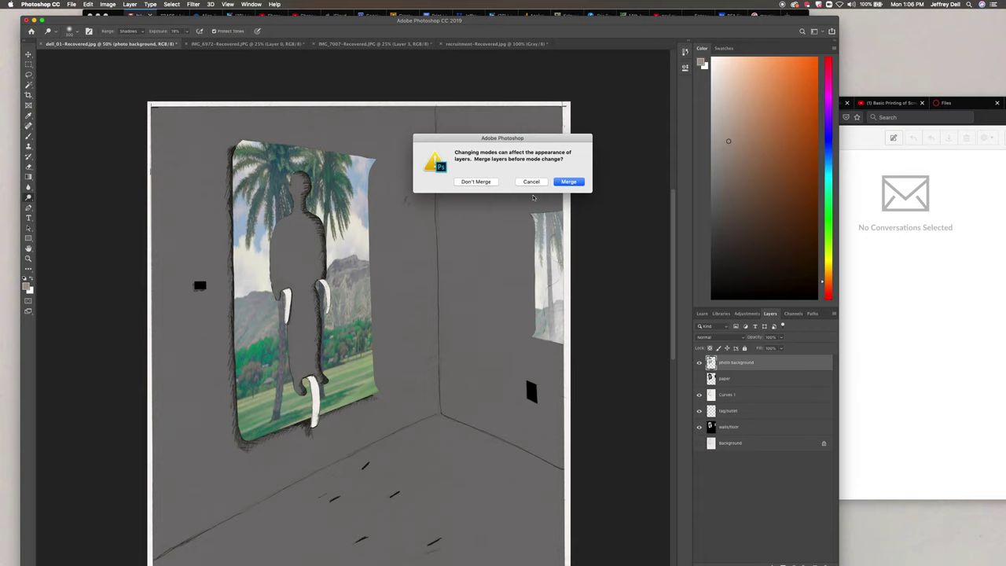
left_click(476, 182)
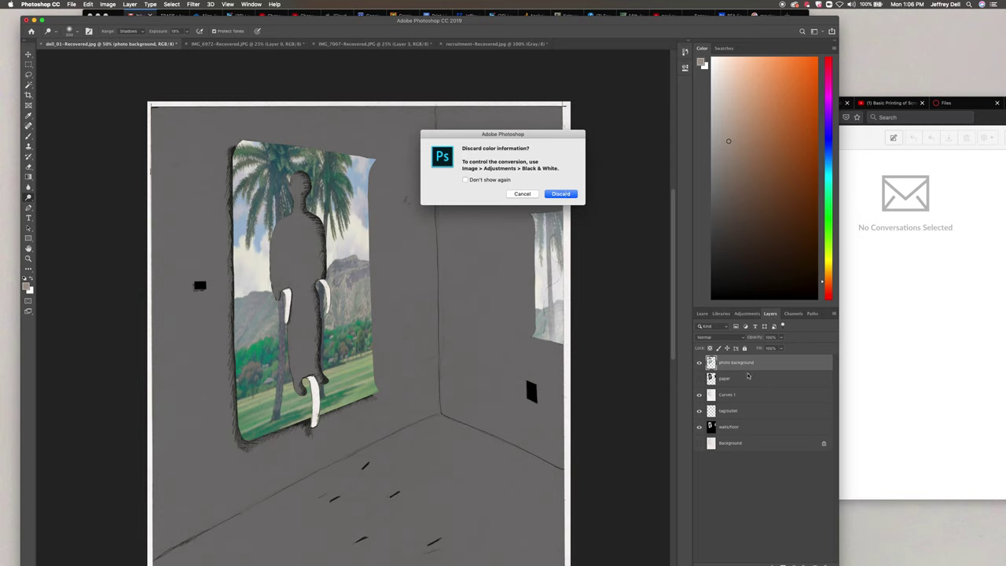
left_click(518, 193)
left_click(699, 379)
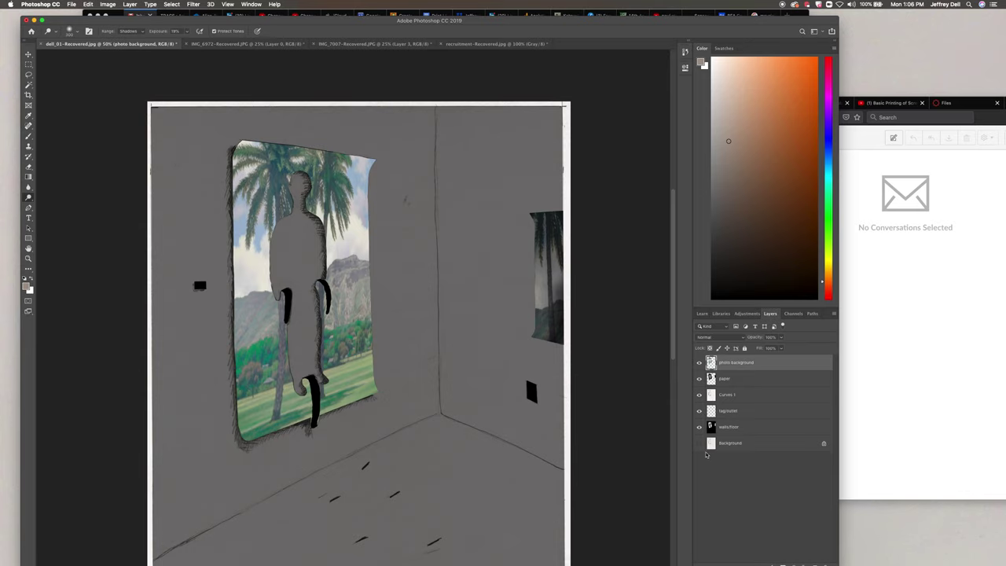
left_click(700, 443)
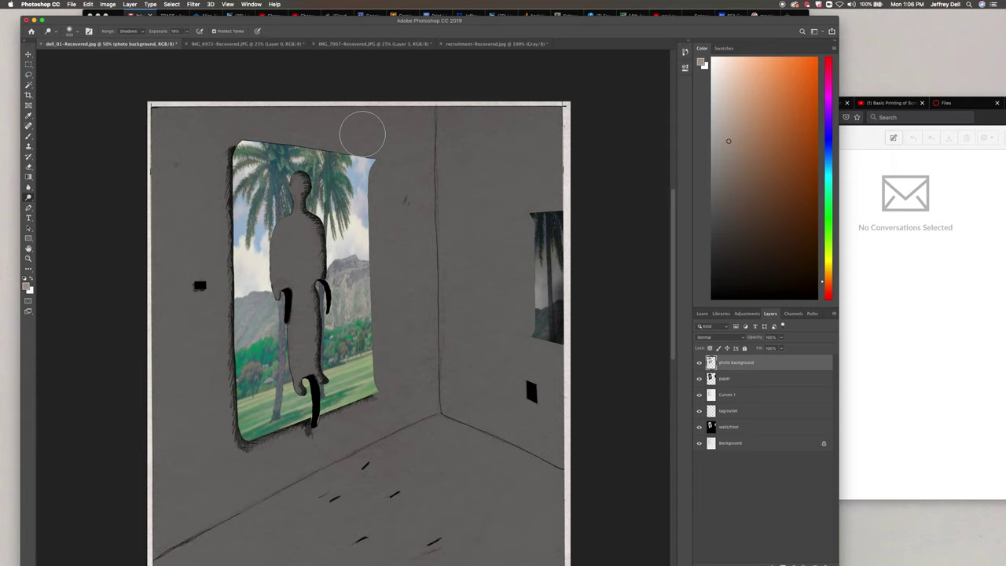
Step: Convert the image to Grayscale without flattening, discarding the colour information
left_click(108, 4)
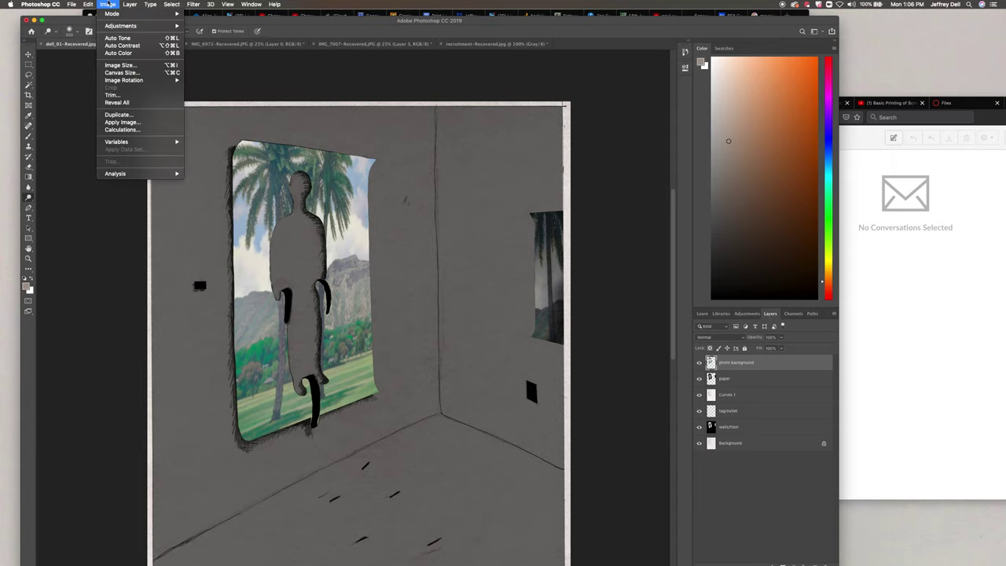
mouse_move(114, 13)
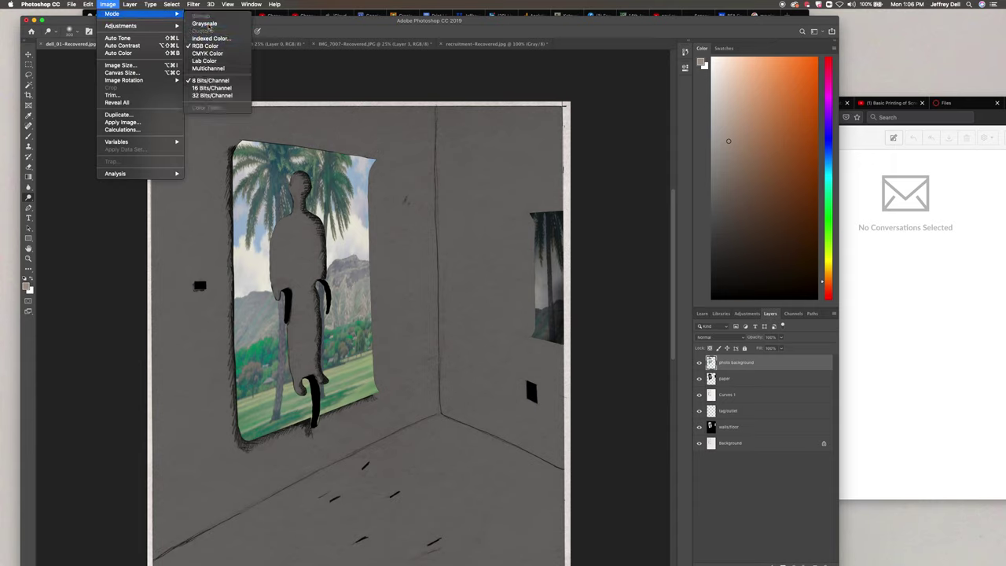
left_click(204, 24)
left_click(474, 182)
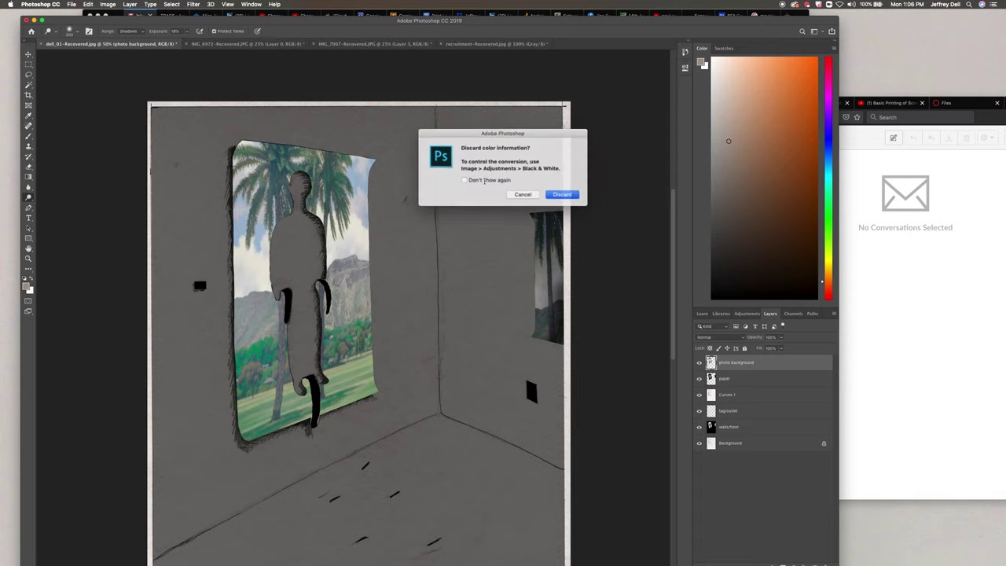
left_click(558, 195)
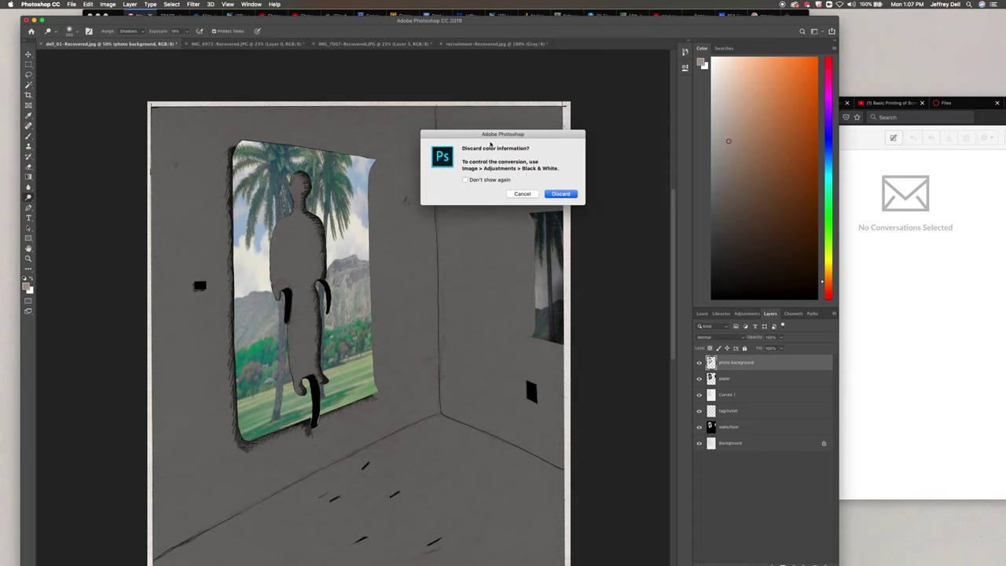
left_click(560, 194)
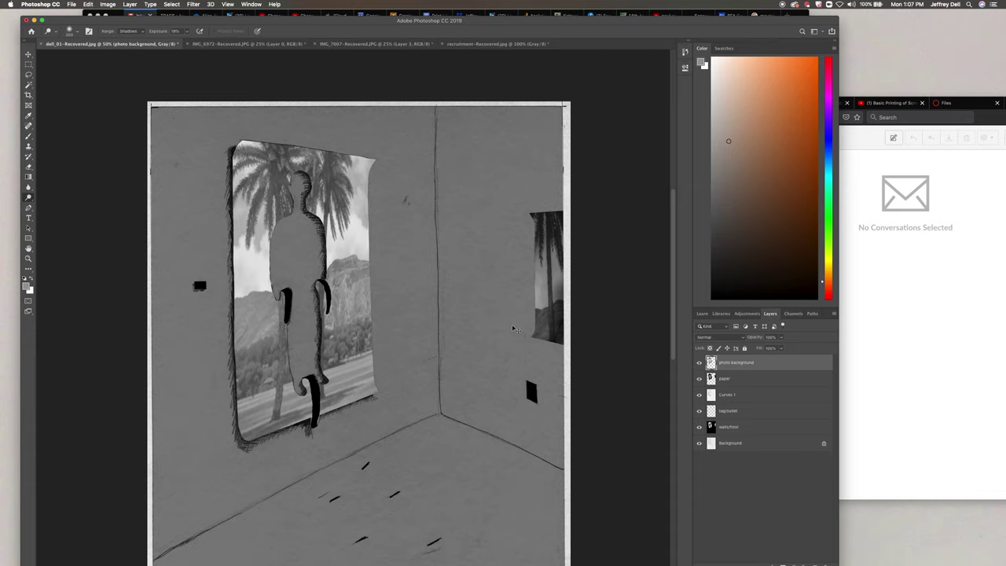
Step: Select the whole canvas of the grayscale photo background layer and copy it
left_click(172, 4)
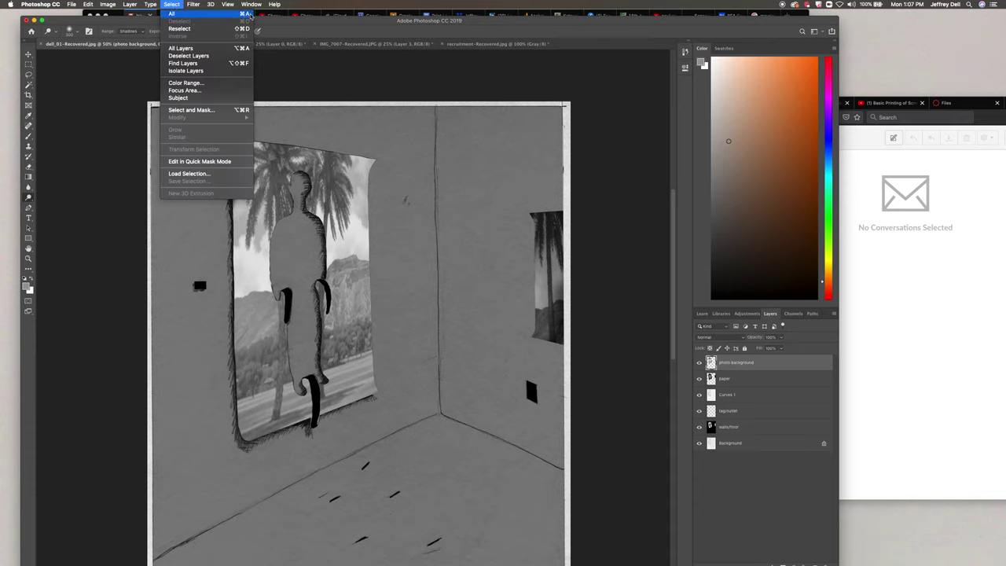
left_click(246, 15)
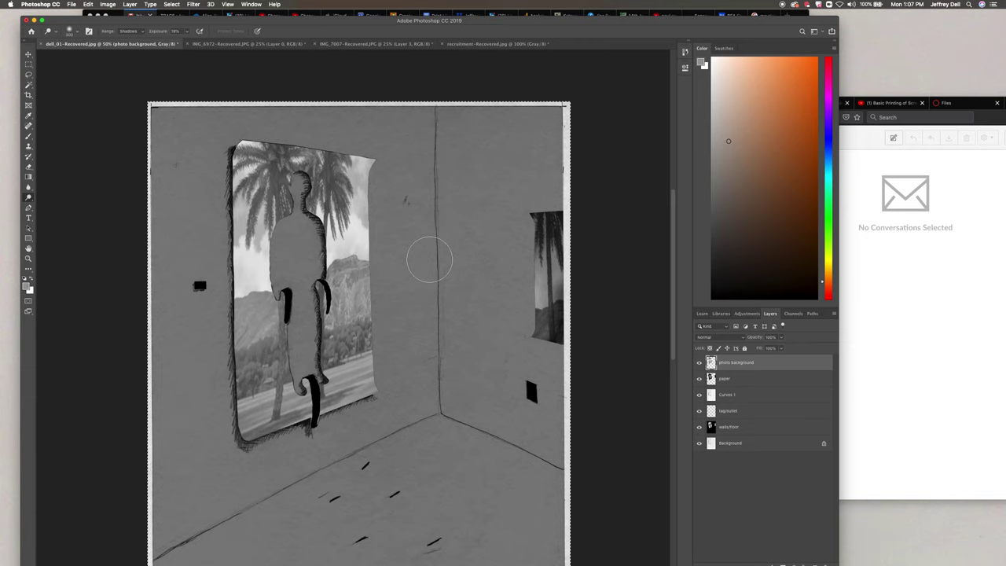
left_click(88, 4)
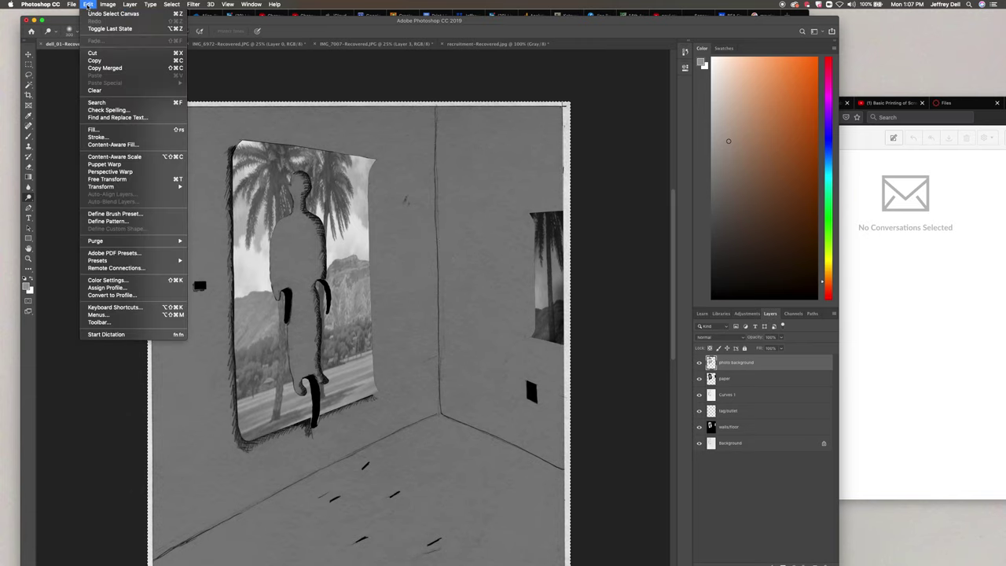
left_click(95, 61)
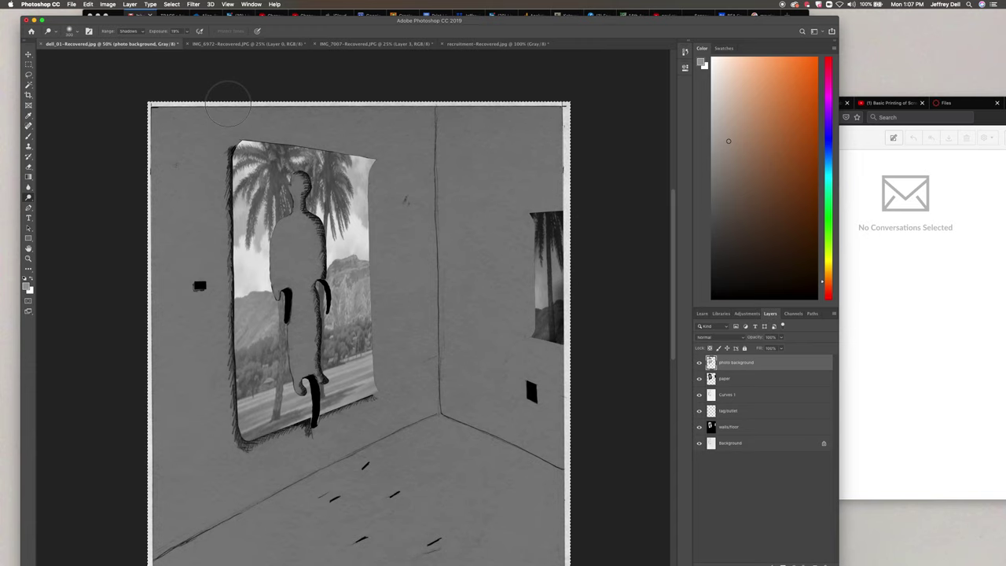
left_click(71, 4)
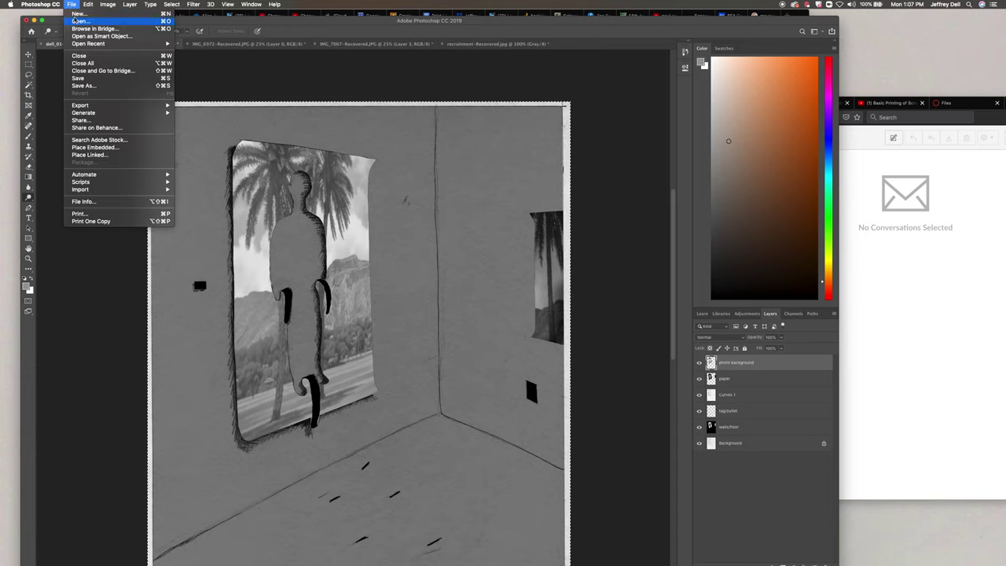
Step: Create a new 1687×1532, 300 ppi grayscale document from the Clipboard preset
key("Escape")
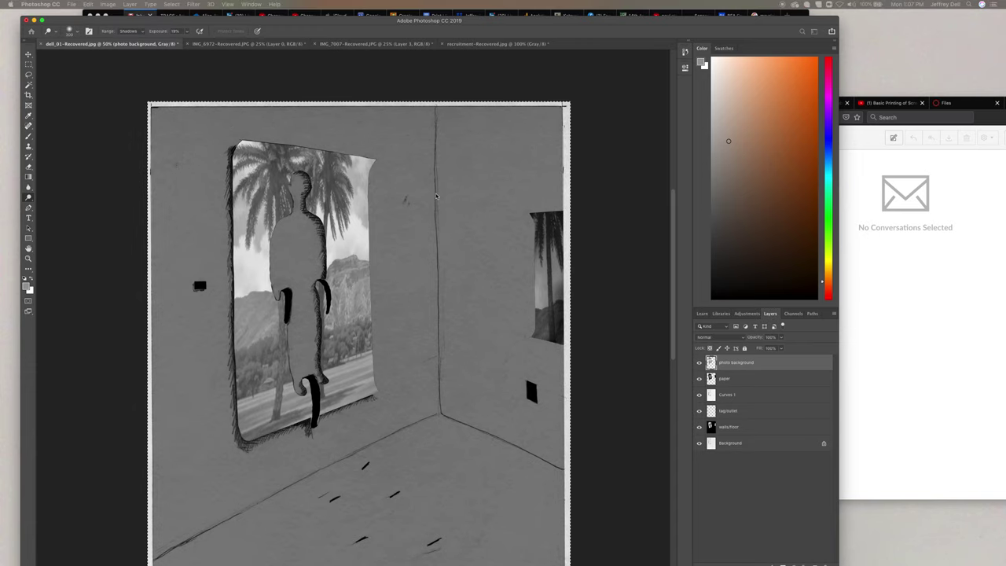
key("super+n")
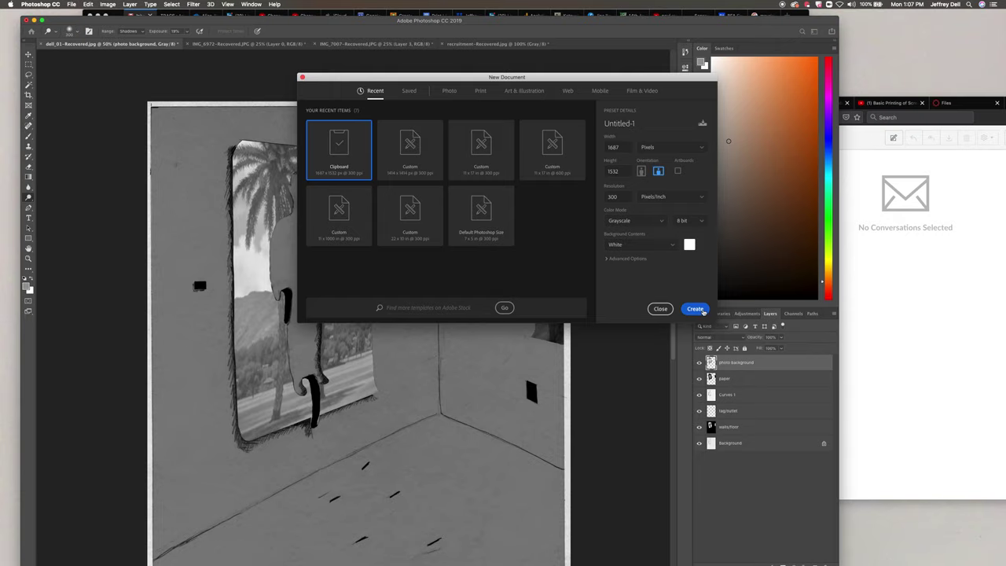
left_click(696, 309)
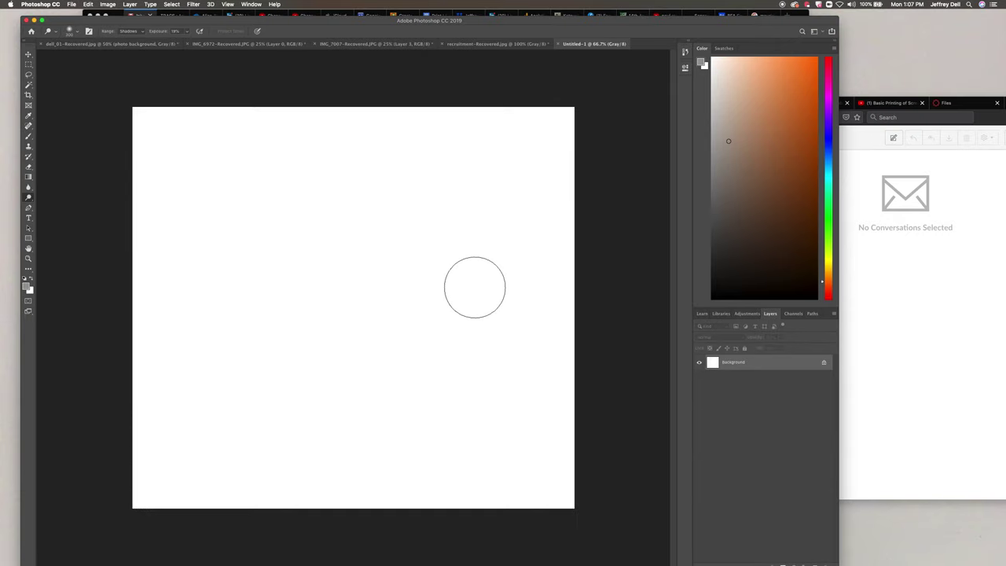
Step: Paste the copied palm photo into it as Layer 1 and switch to the Move tool
left_click(81, 4)
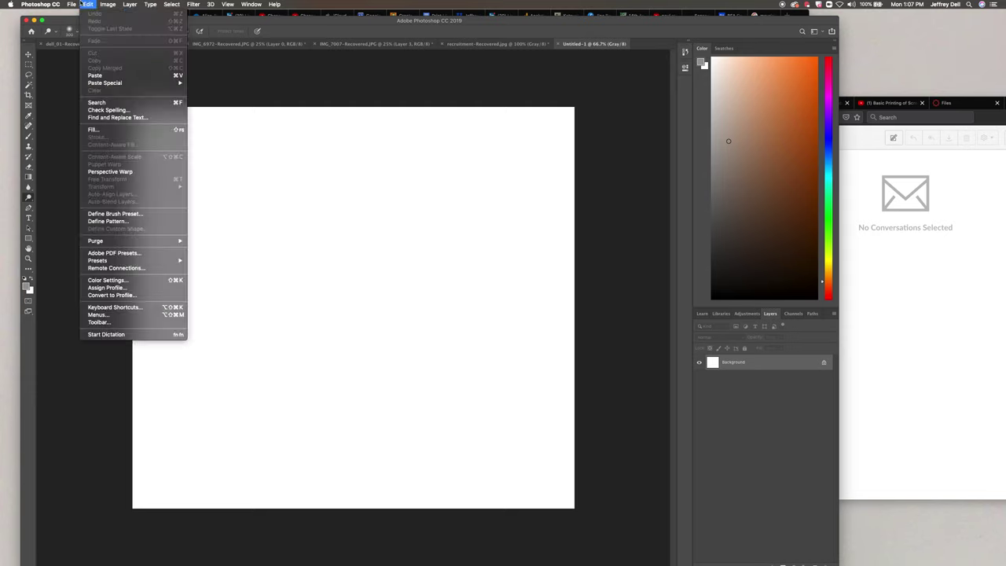
left_click(96, 75)
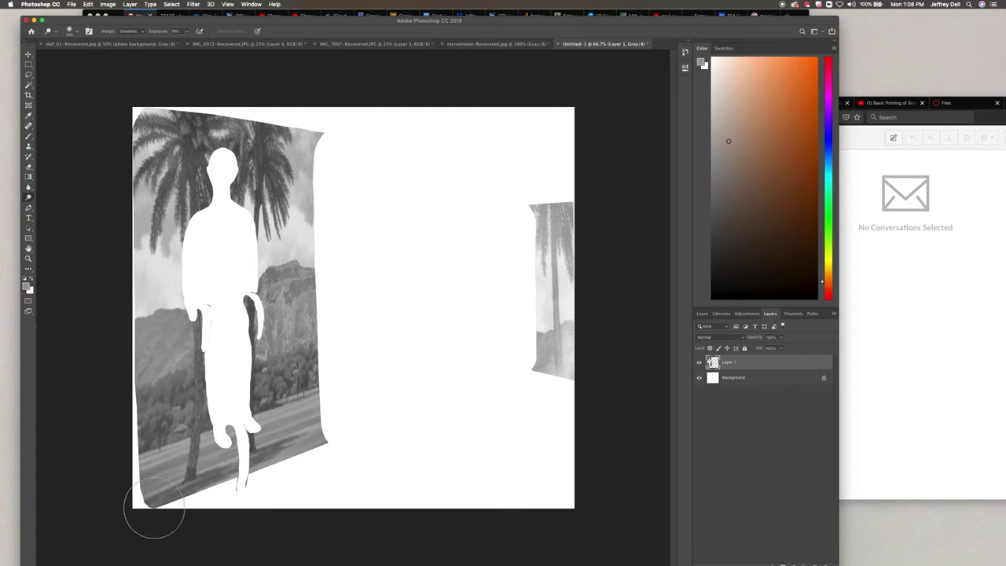
left_click(28, 55)
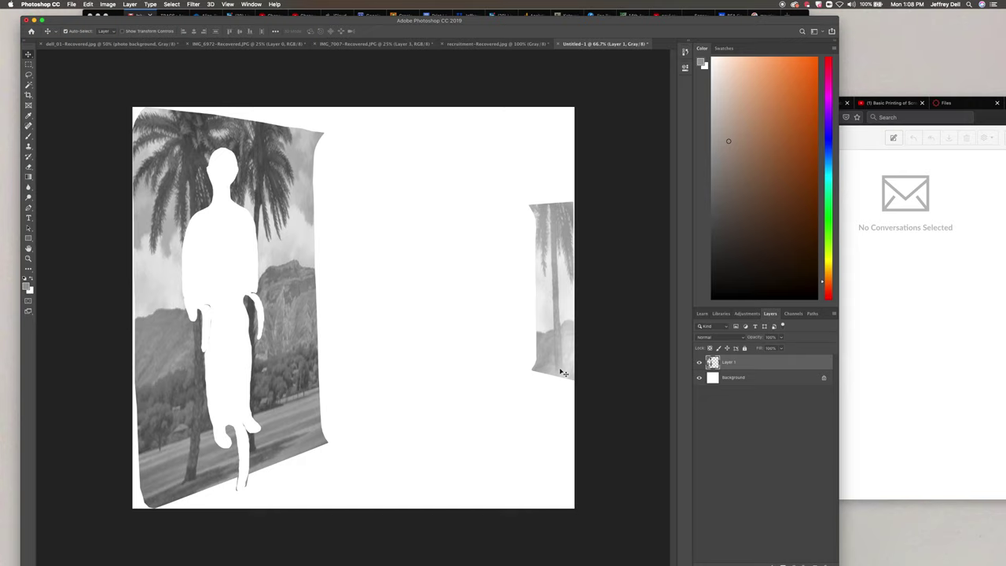
left_click(108, 4)
mouse_move(113, 14)
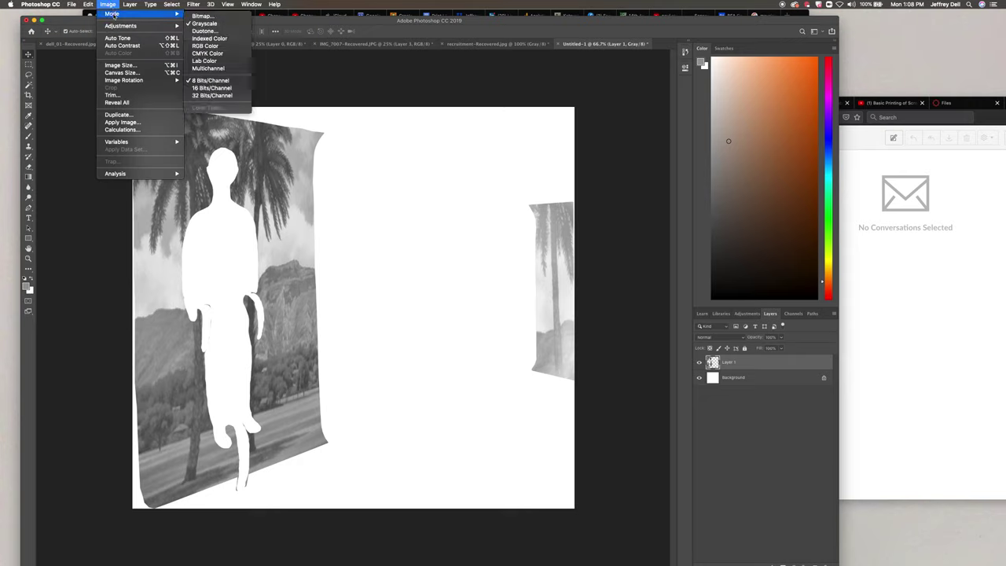
left_click(202, 17)
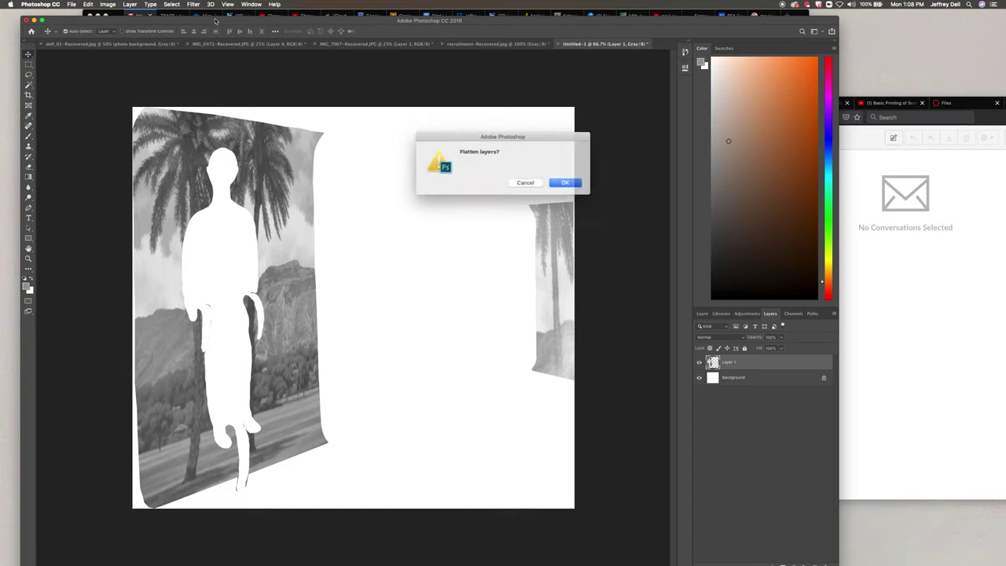
left_click(555, 182)
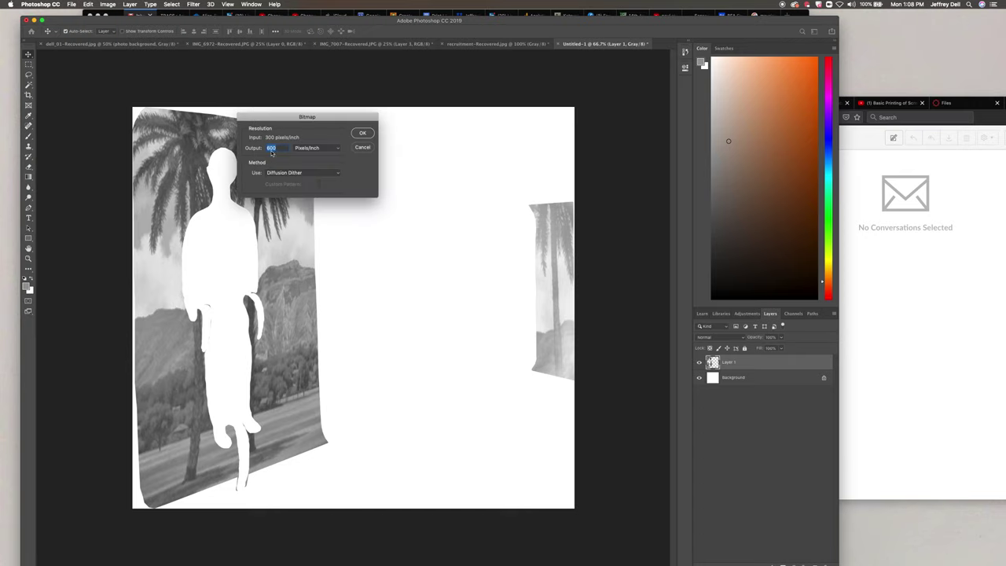
left_click(280, 149)
double_click(280, 149)
left_click(327, 172)
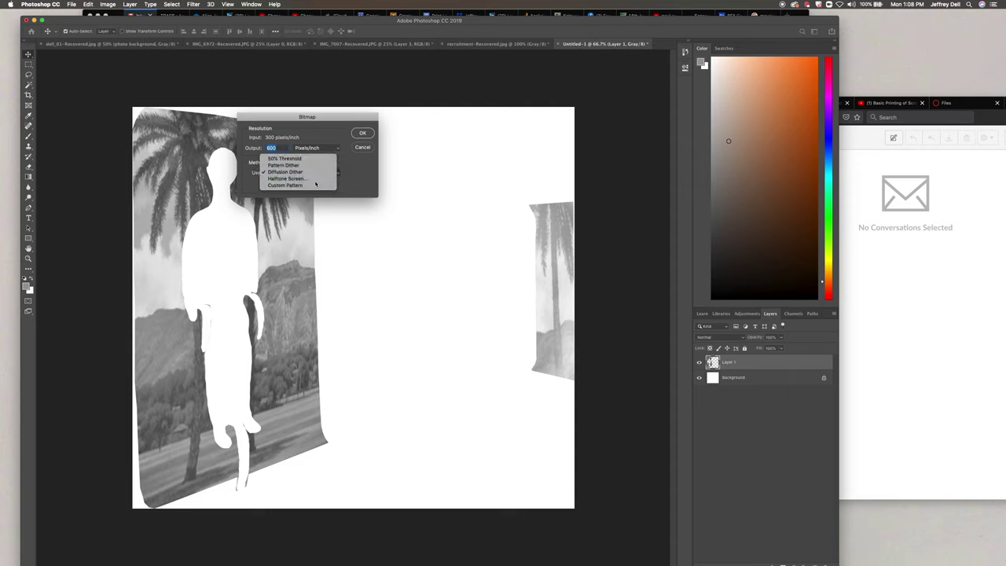
left_click(311, 178)
left_click(361, 132)
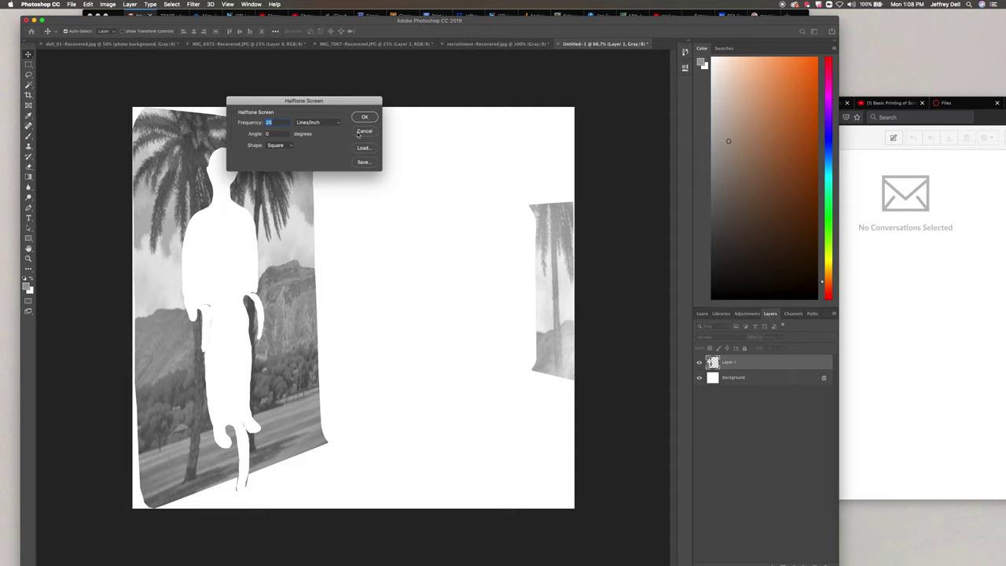
type("3")
key("Tab")
type("45")
left_click(290, 146)
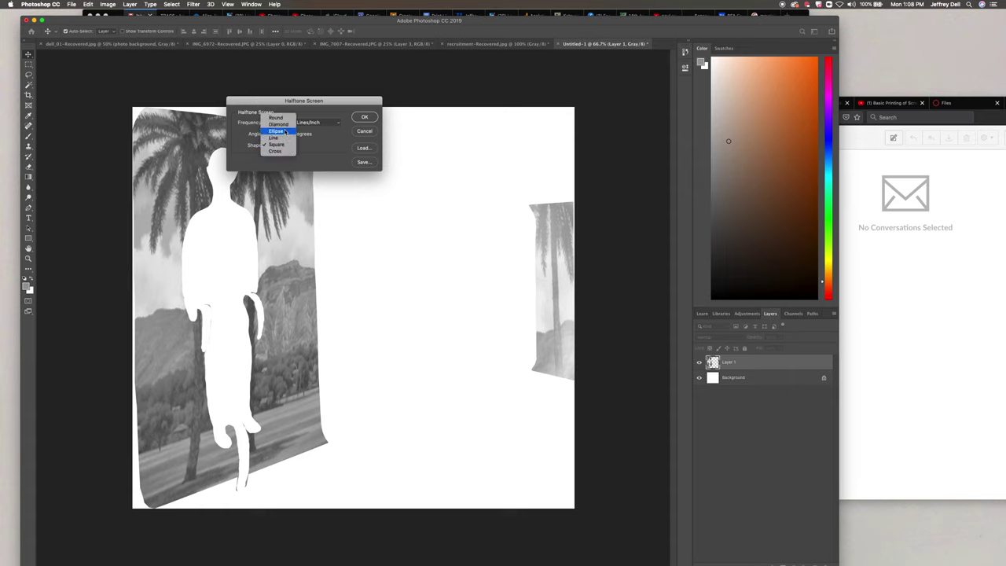
left_click(291, 131)
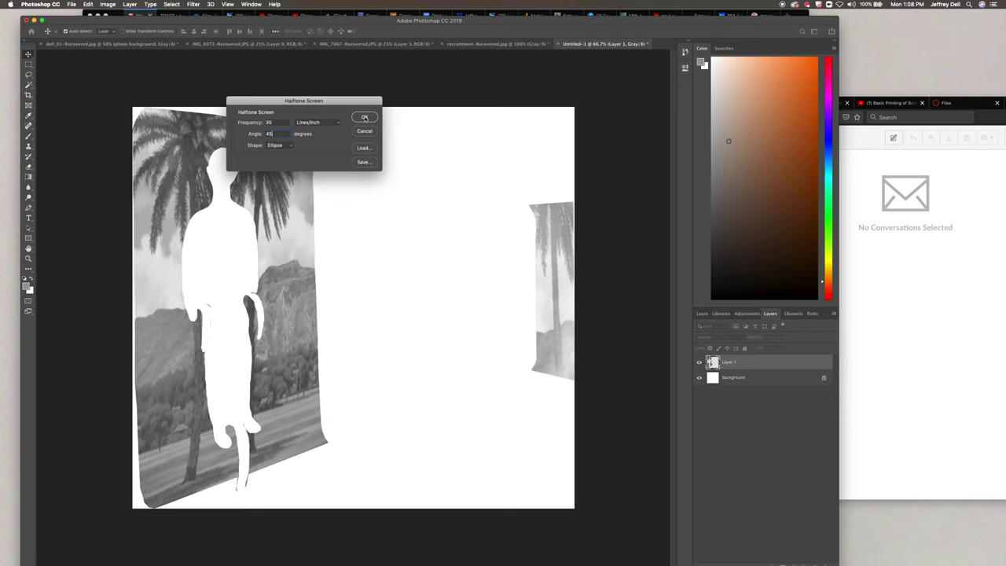
left_click(364, 117)
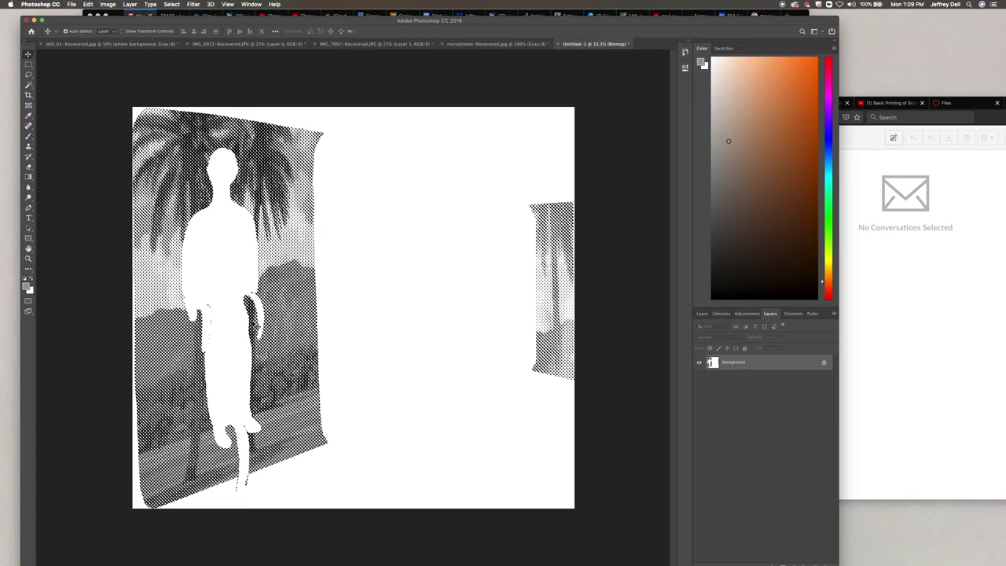
key("super+minus")
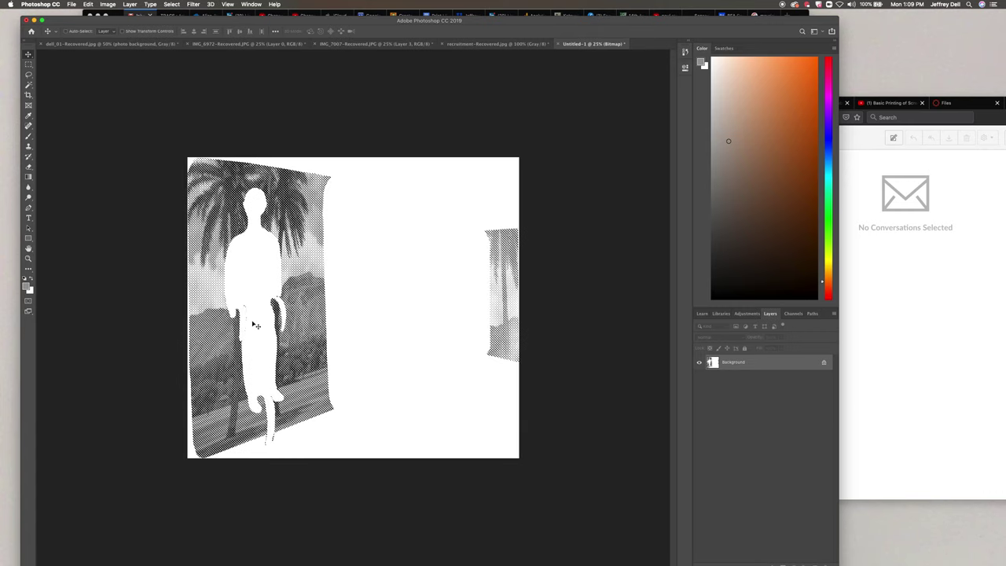
key("super+minus")
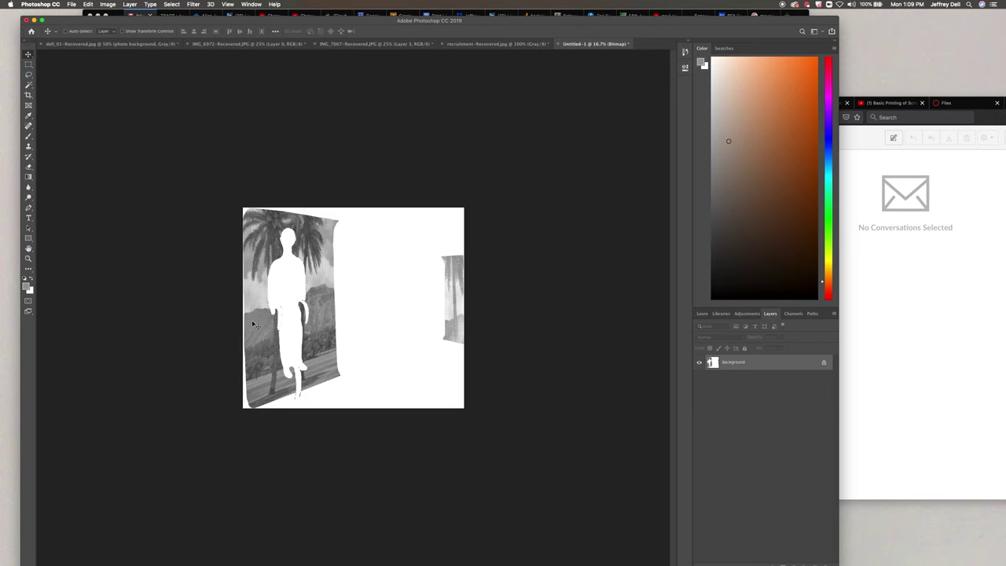
key("super+plus")
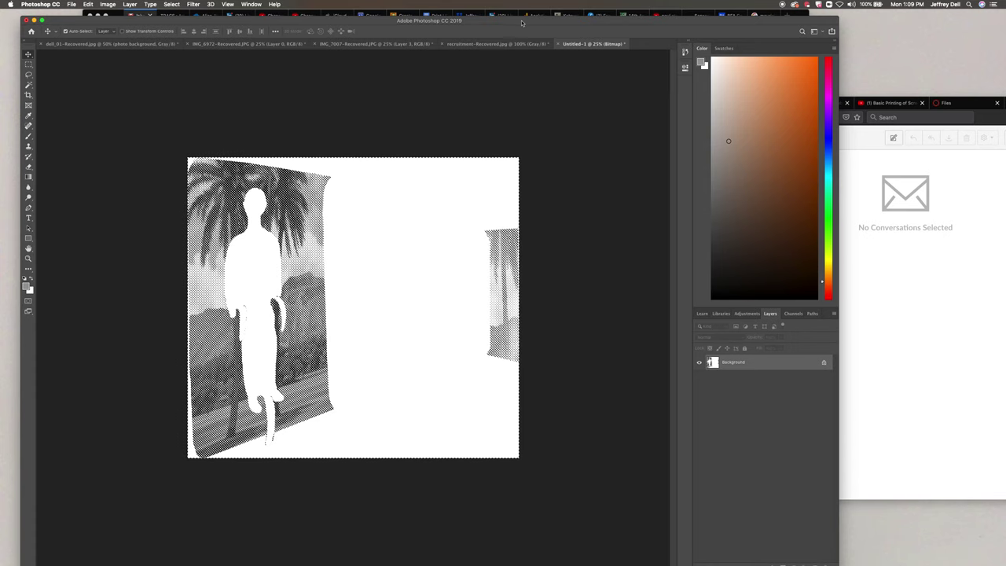
Step: Switch to the dell_01 room drawing and hide the palm-tree photo background layer
left_click(495, 43)
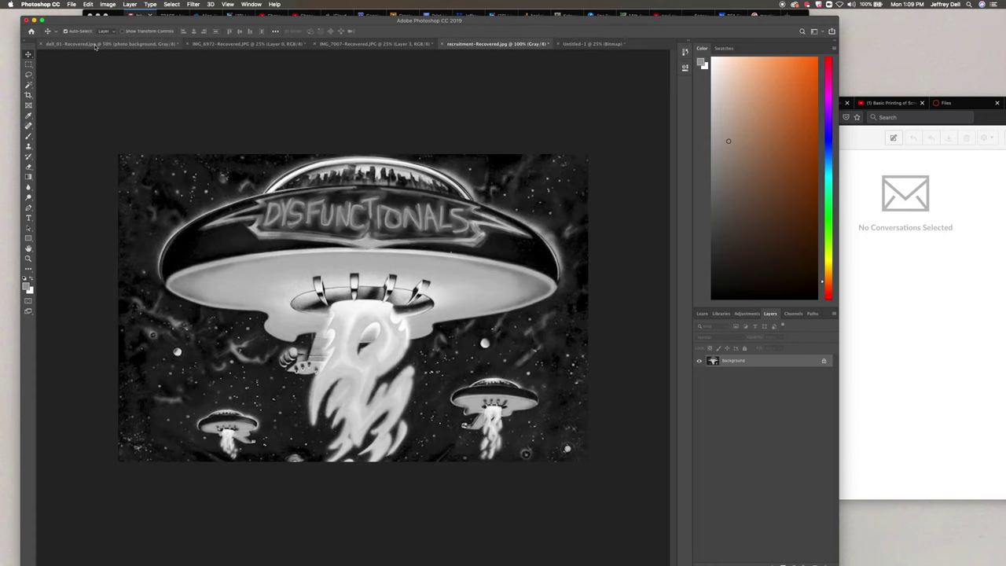
left_click(106, 44)
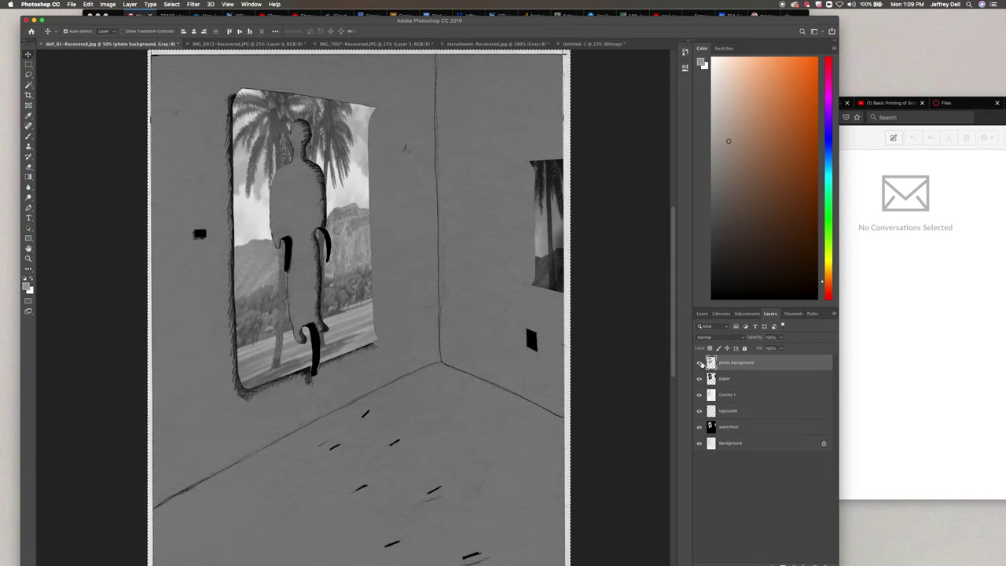
left_click(699, 363)
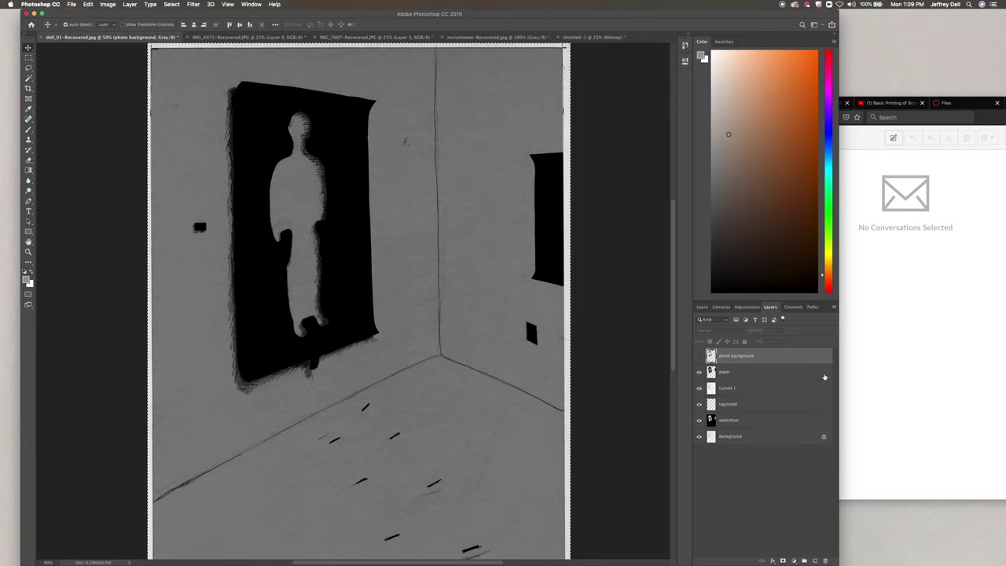
Step: Add a new empty layer above it, paste the halftone, then remove the oversized paste
left_click(816, 560)
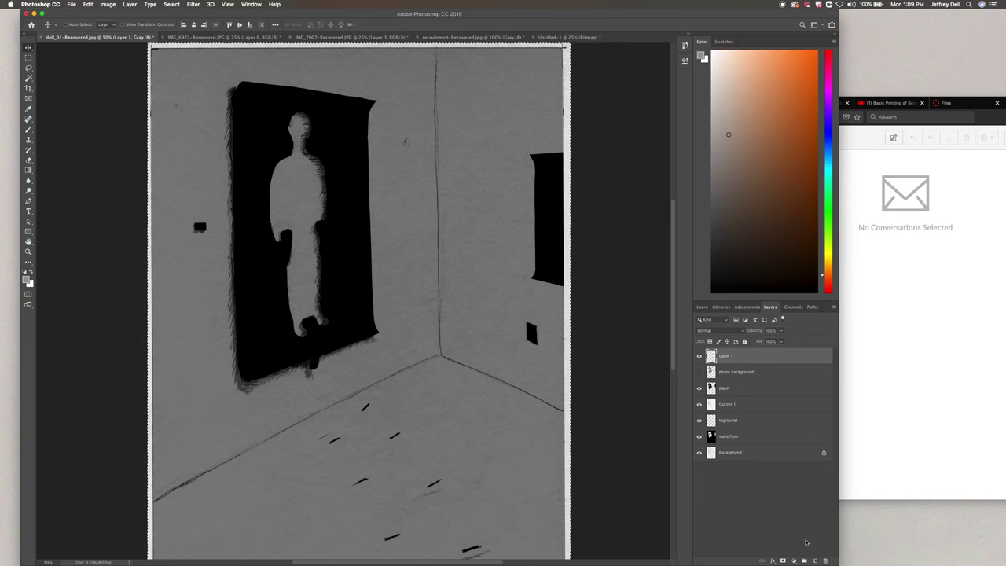
key("ctrl+v")
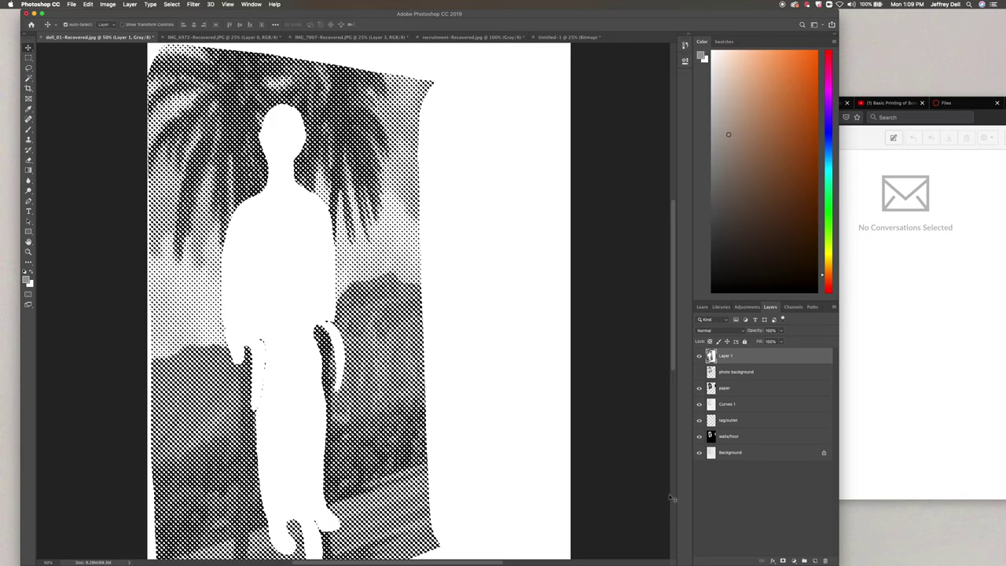
key("super+a")
key("Delete")
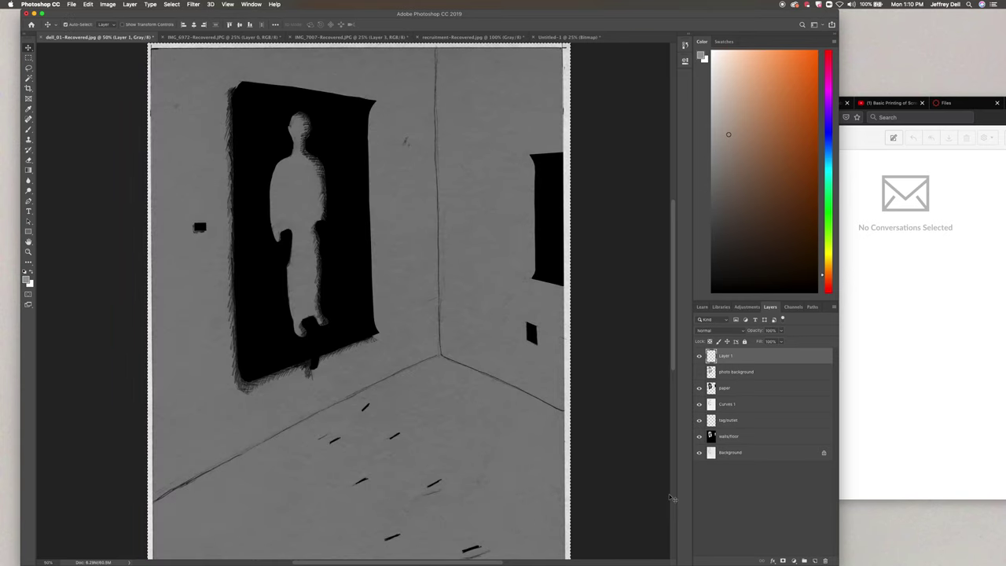
Step: Convert the Untitled-1 halftone bitmap to Grayscale mode
left_click(567, 37)
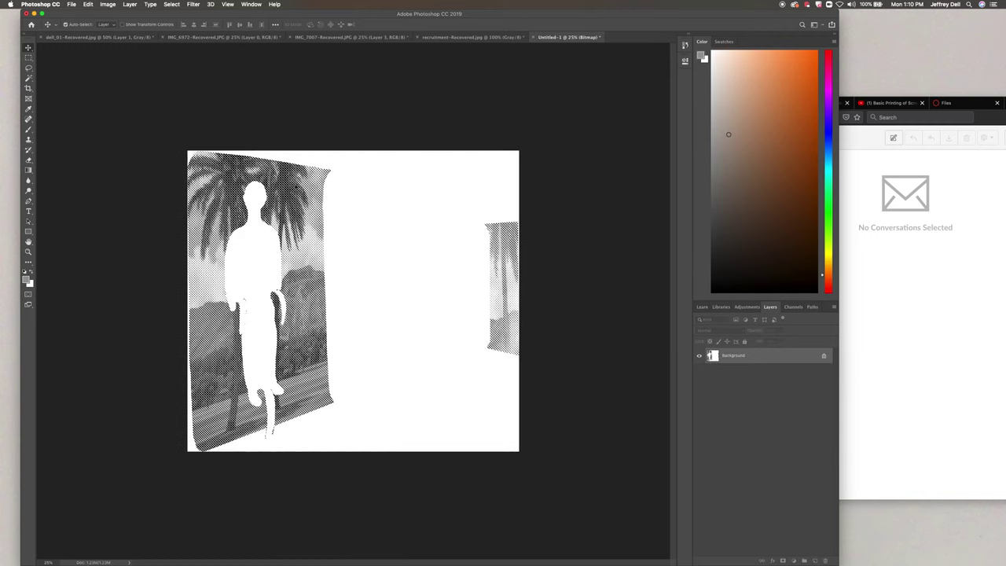
left_click(108, 5)
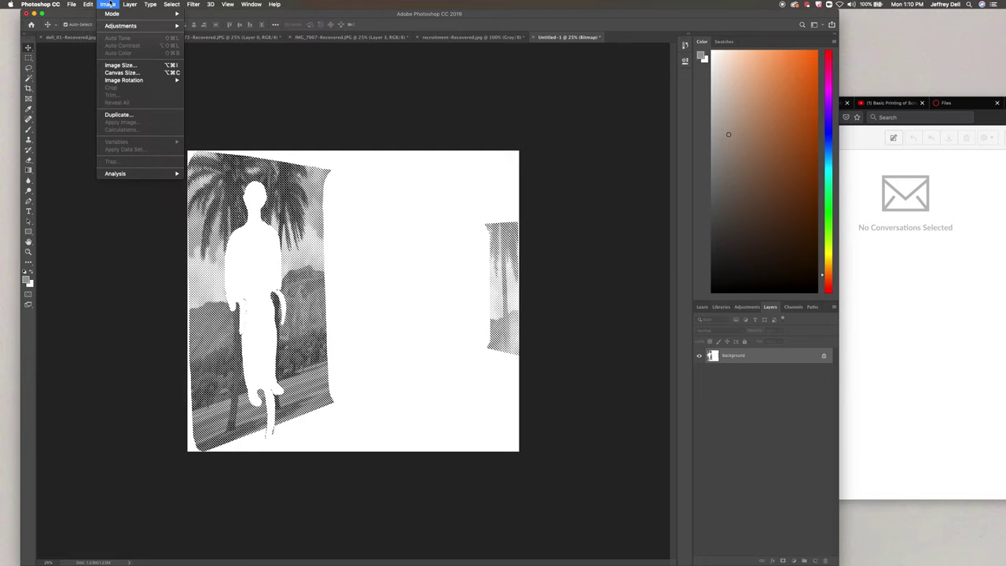
mouse_move(114, 15)
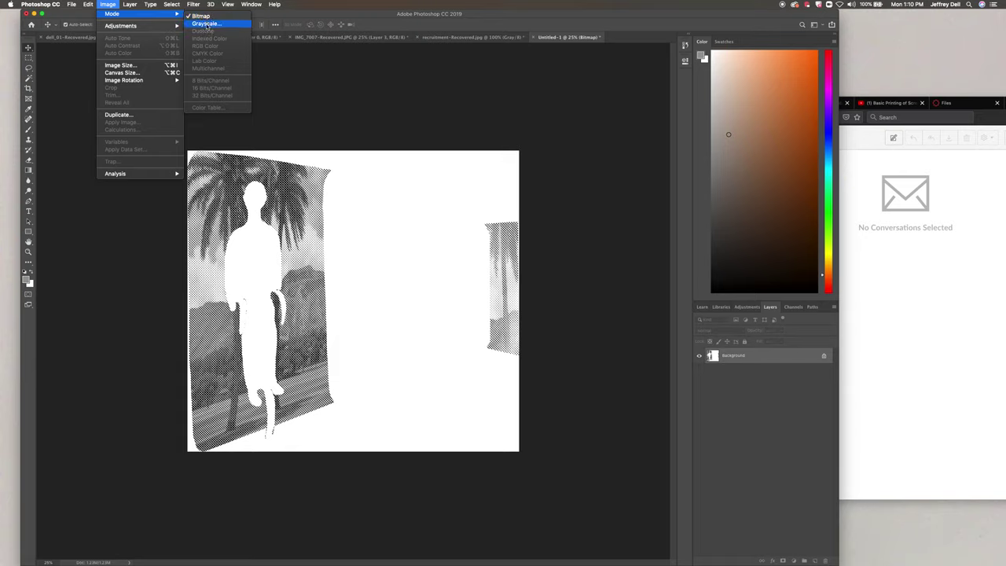
left_click(206, 23)
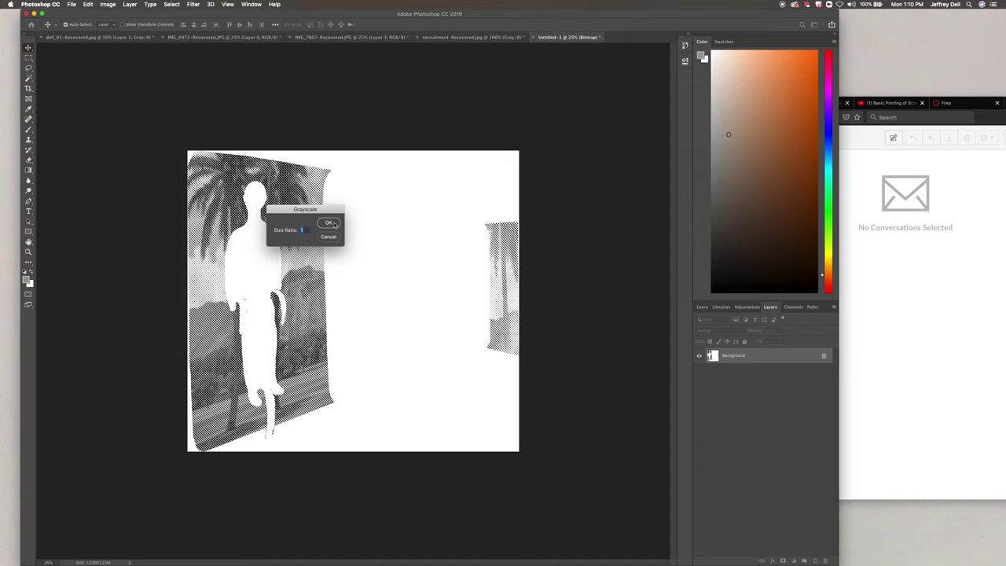
left_click(330, 223)
Step: Resample the image to 150 pixels/inch in Image Size and view it at actual size
left_click(107, 4)
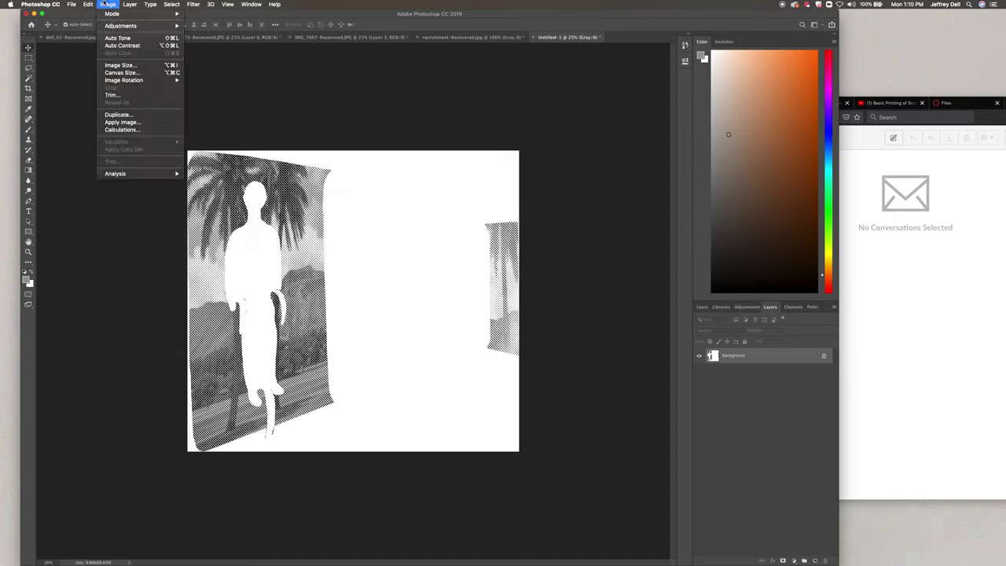
mouse_move(112, 15)
left_click(119, 67)
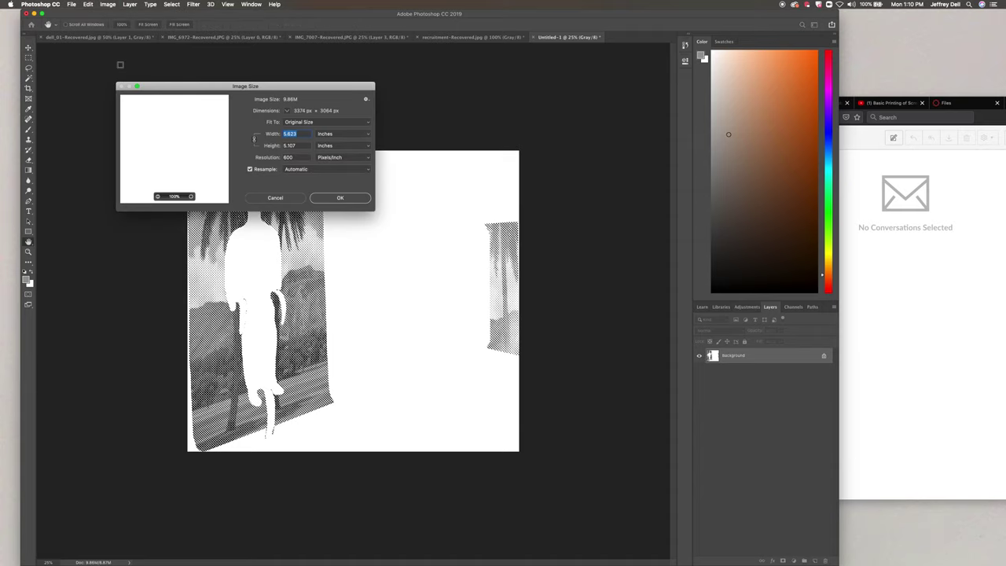
double_click(293, 157)
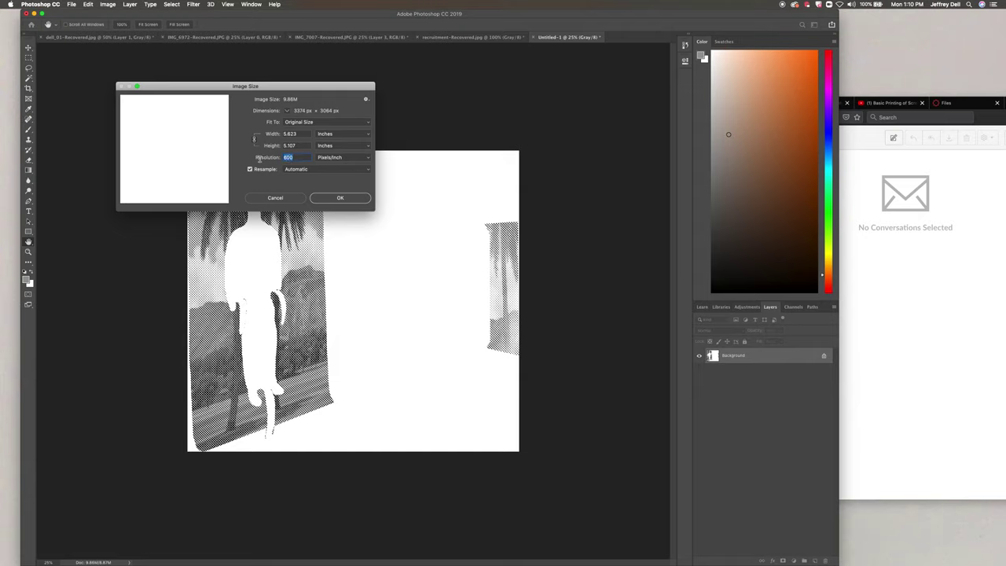
type("150")
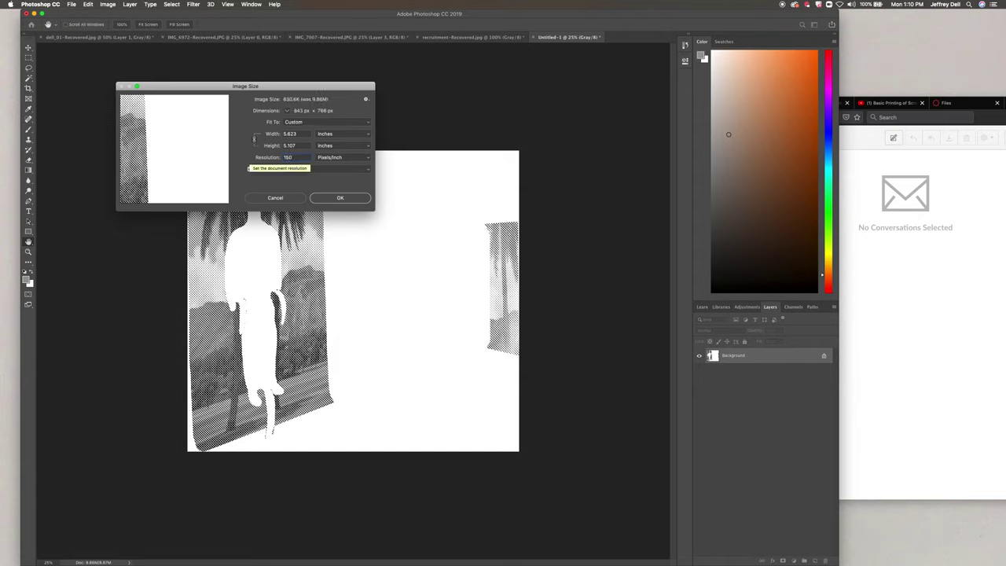
key("Return")
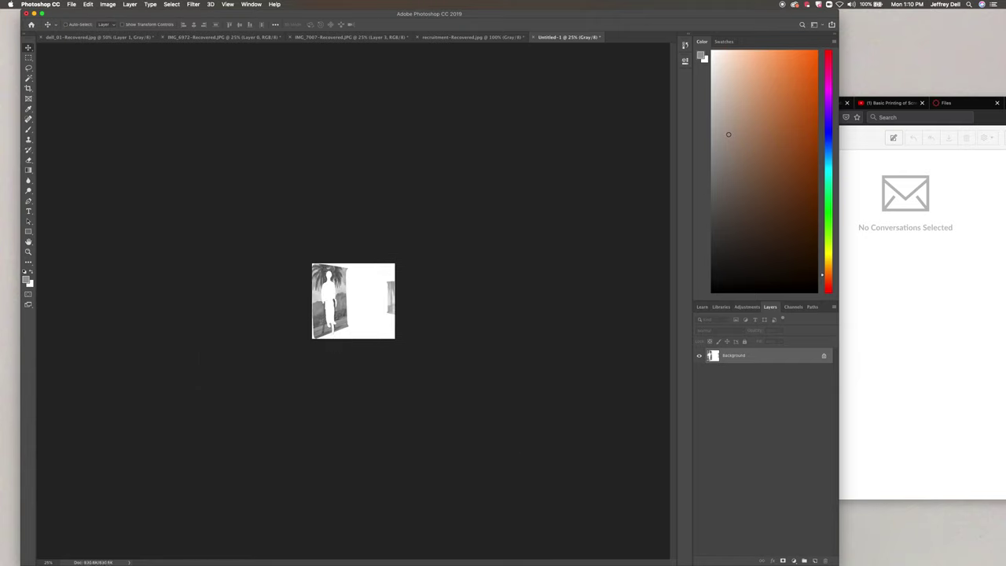
key("super+1")
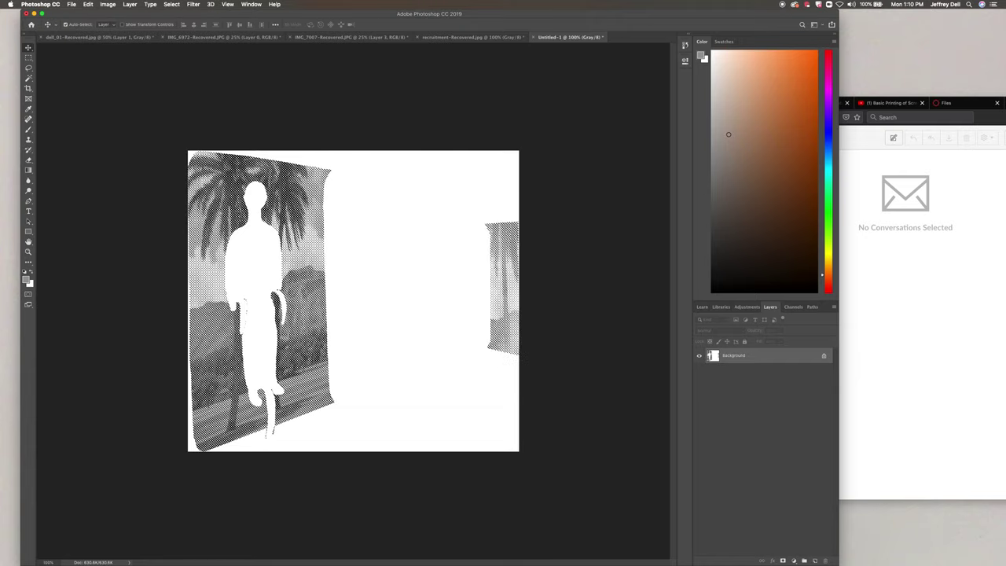
Step: Copy the entire halftone image and paste it into the dell_01 room drawing
key("super+a")
key("super+c")
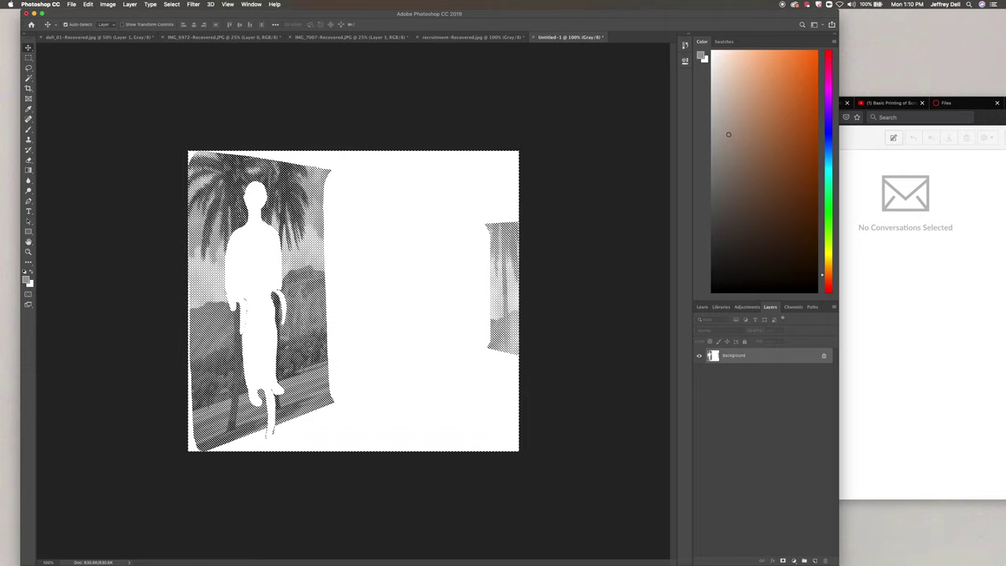
left_click(107, 39)
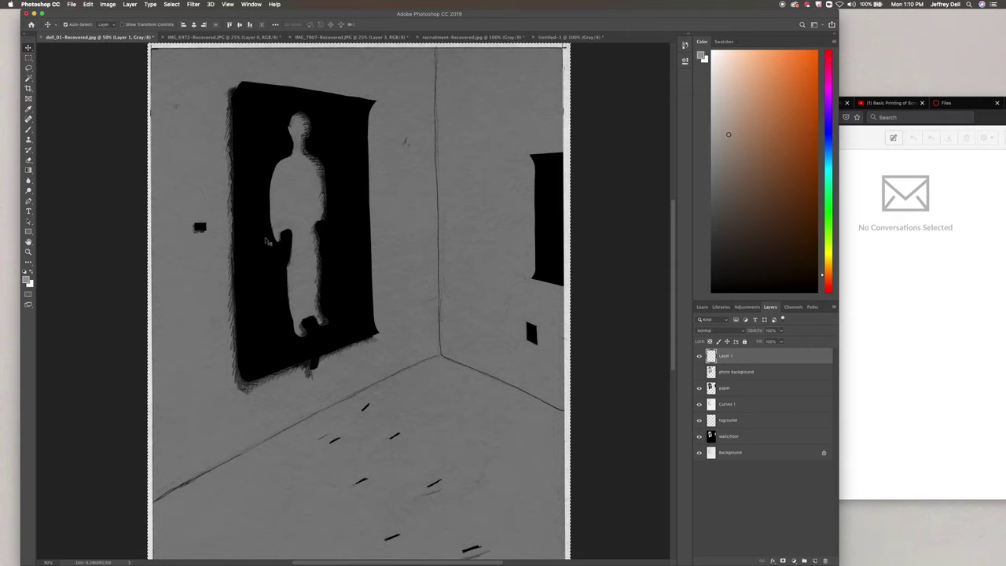
key("super+v")
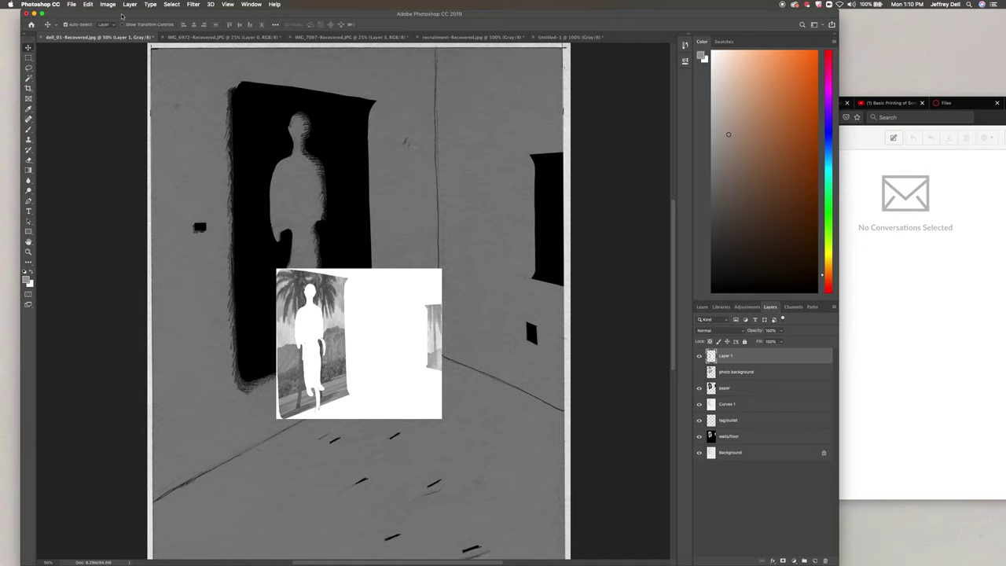
Step: Start Free Transform on the pasted halftone layer
left_click(70, 4)
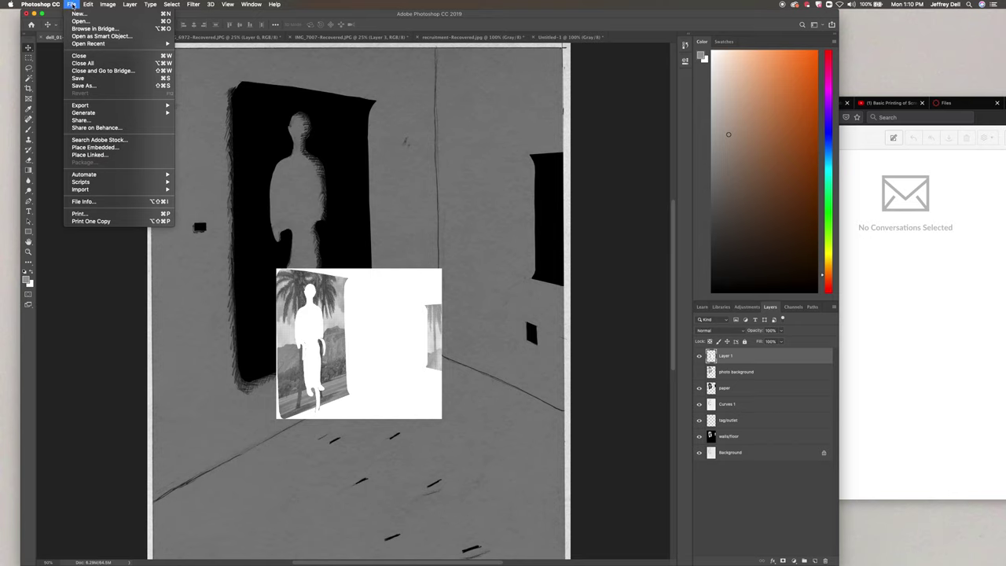
mouse_move(89, 5)
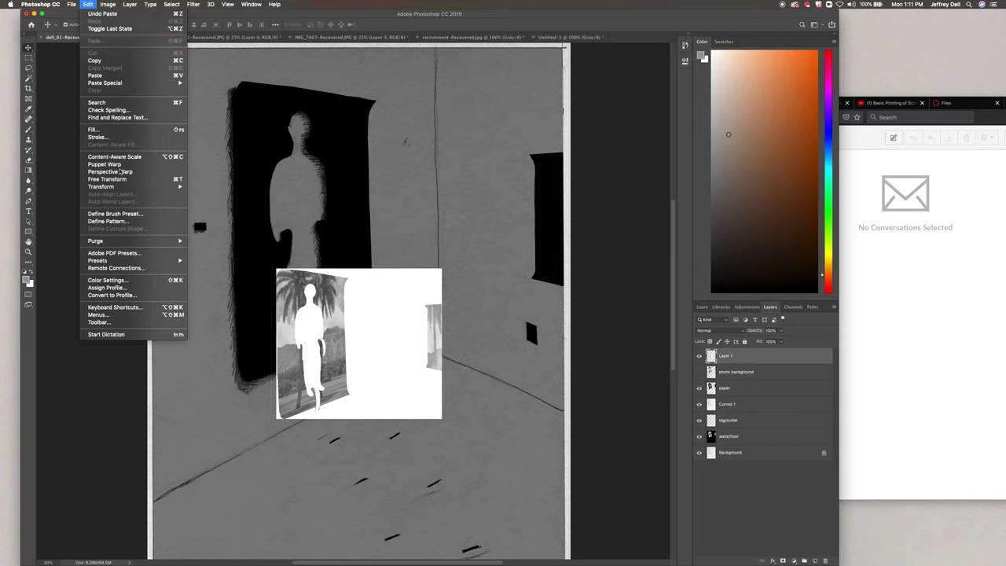
mouse_move(126, 190)
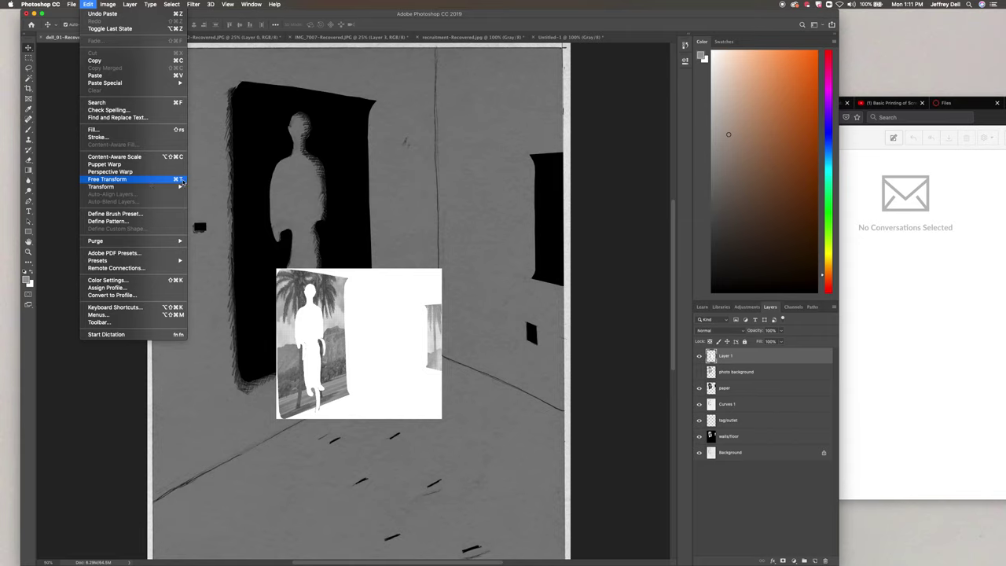
left_click(182, 181)
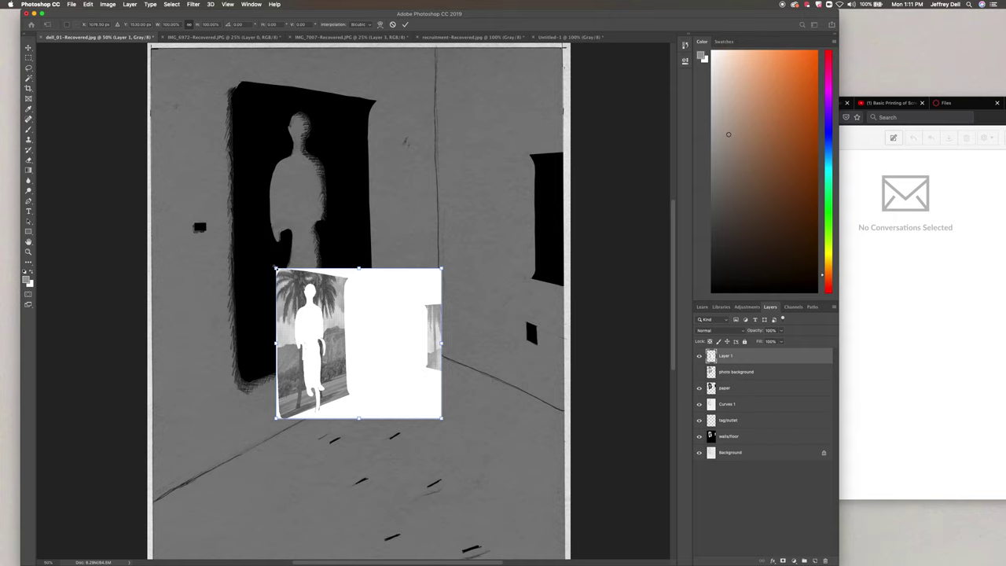
Step: Drop Layer 1 to about half opacity and scale it to roughly 5.6 × 5.1 inches over the poster
left_click_drag(276, 269, 166, 159)
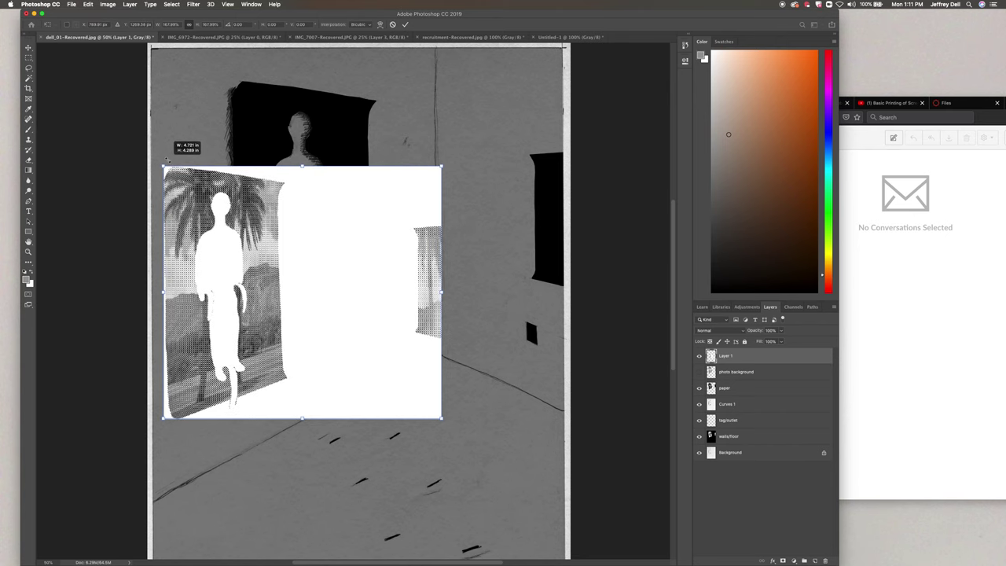
left_click_drag(167, 158, 166, 158)
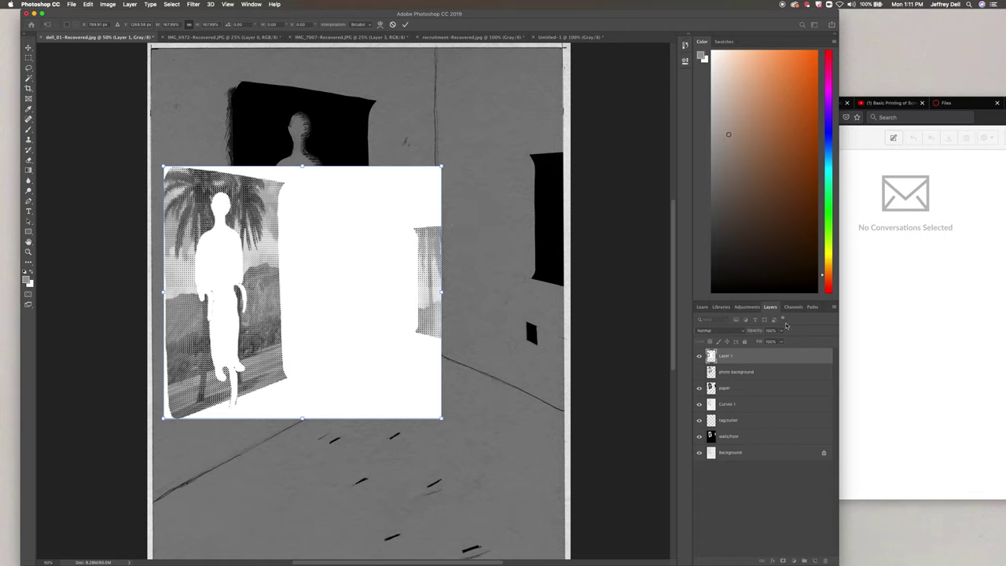
left_click(782, 330)
left_click(763, 342)
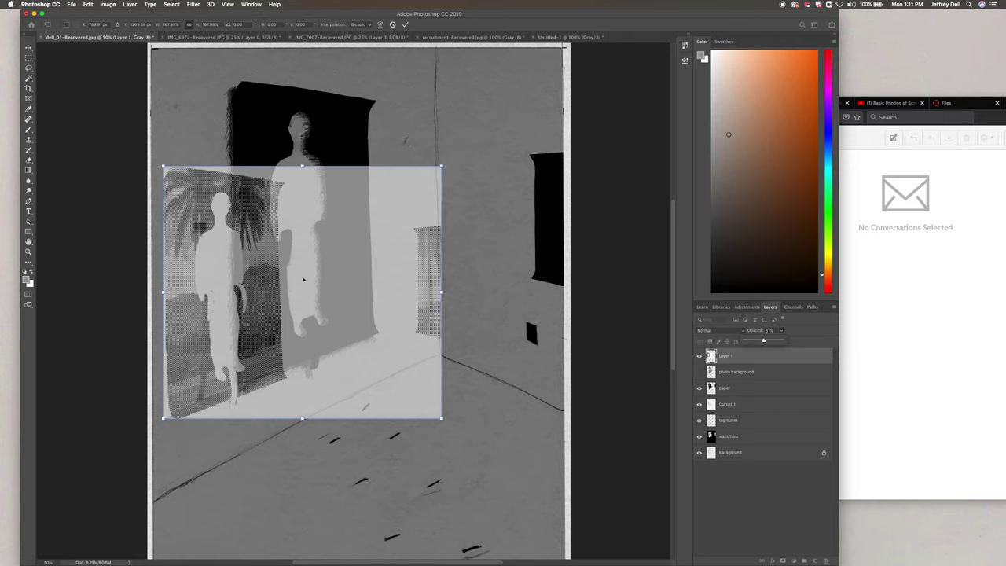
left_click_drag(285, 250, 356, 165)
left_click_drag(512, 335, 542, 402)
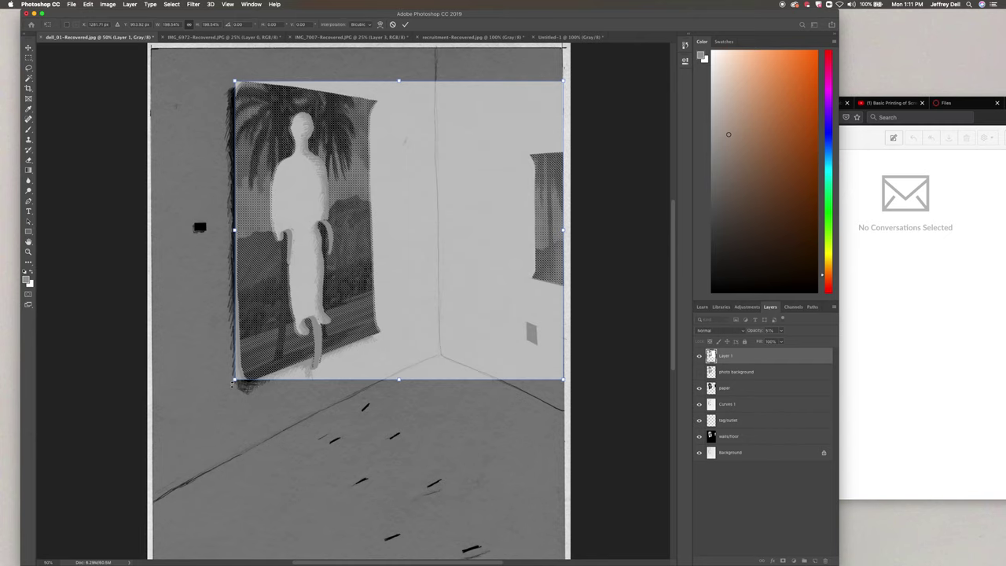
left_click_drag(235, 379, 232, 381)
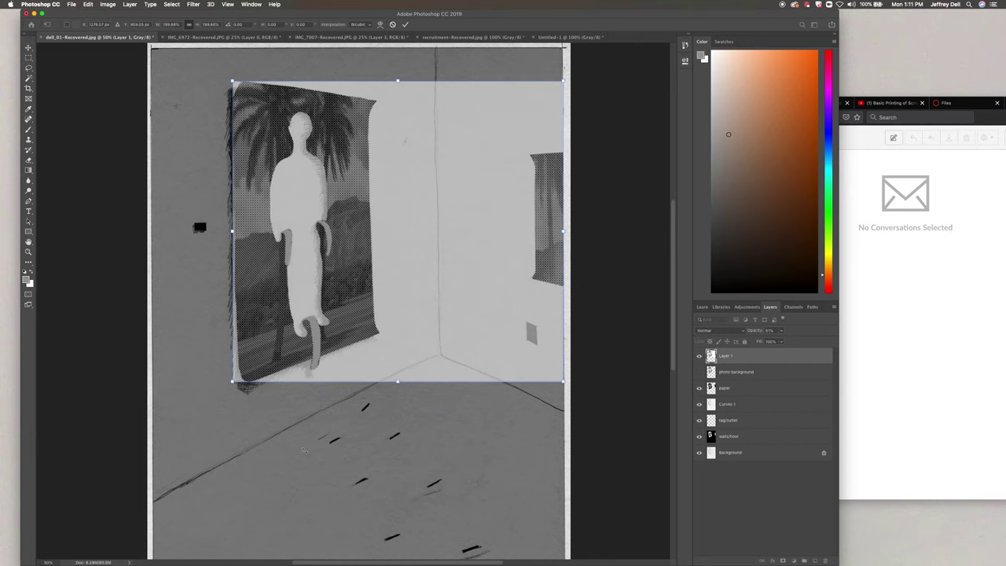
key("super+plus")
key("super+plus")
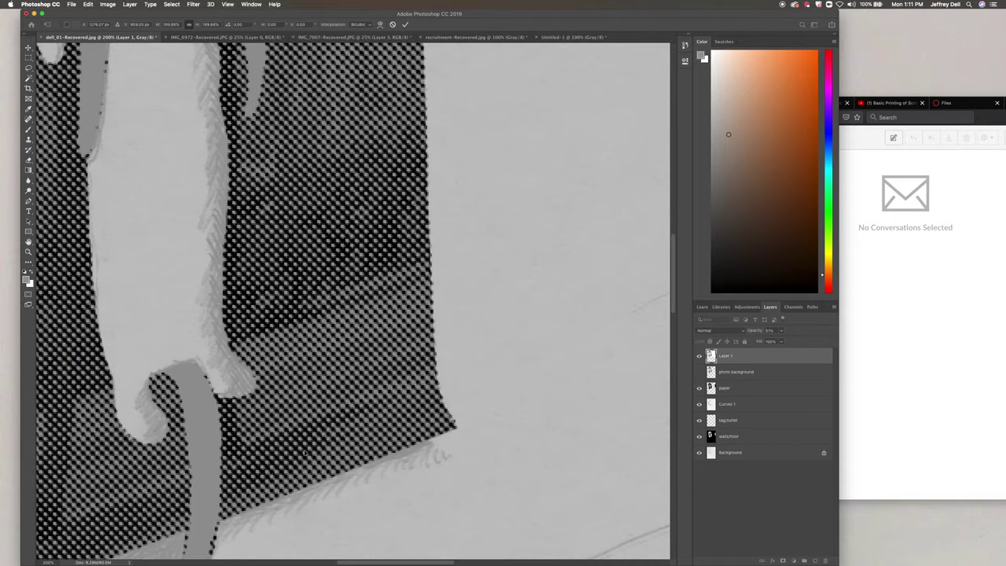
Step: At 300% zoom, nudge the halftone layer a few pixels left and right to match the poster outline
key("super+plus")
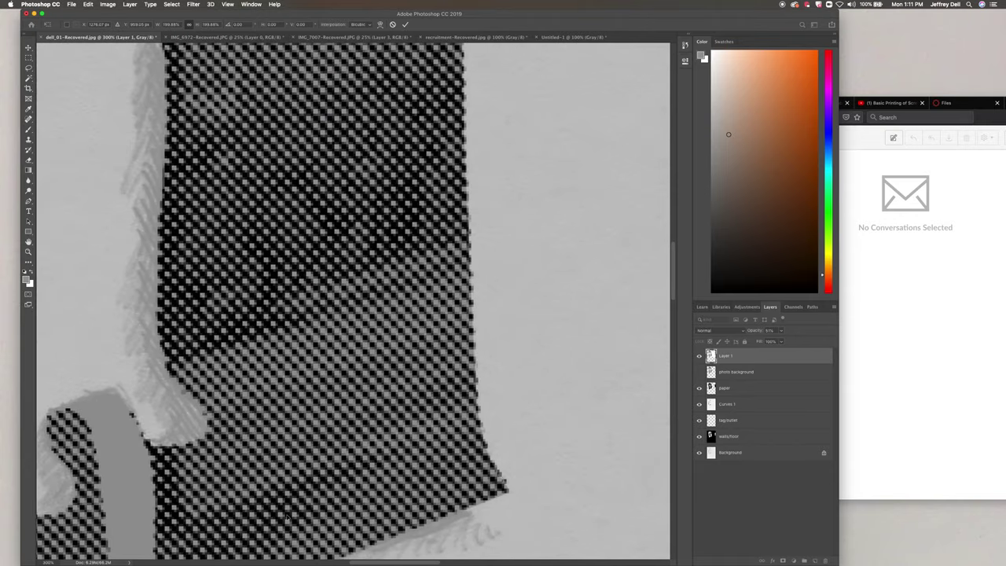
scroll(369, 434, "down", 5)
scroll(369, 434, "left", 10)
scroll(369, 434, "down", 3)
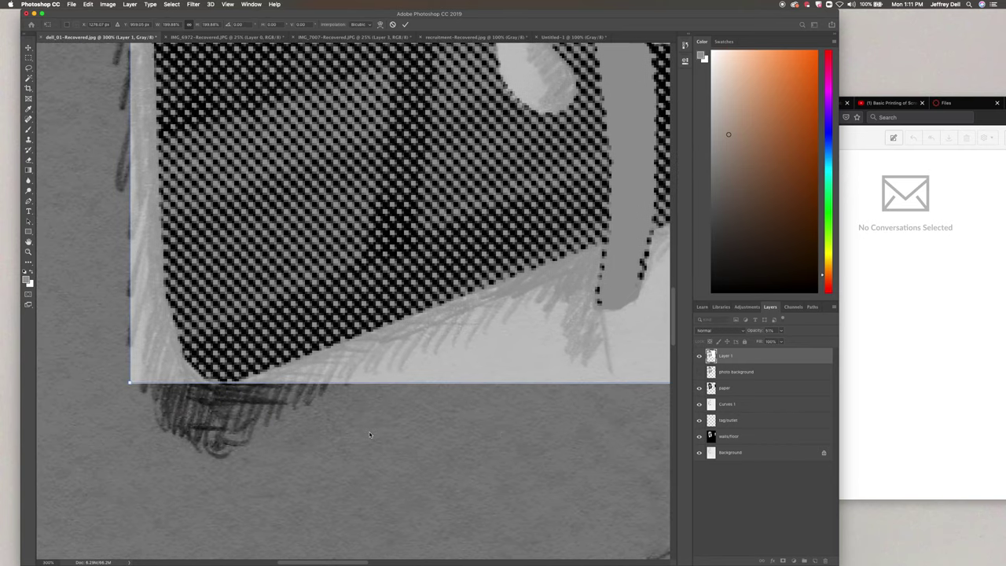
scroll(369, 433, "up", 4)
scroll(369, 433, "down", 2)
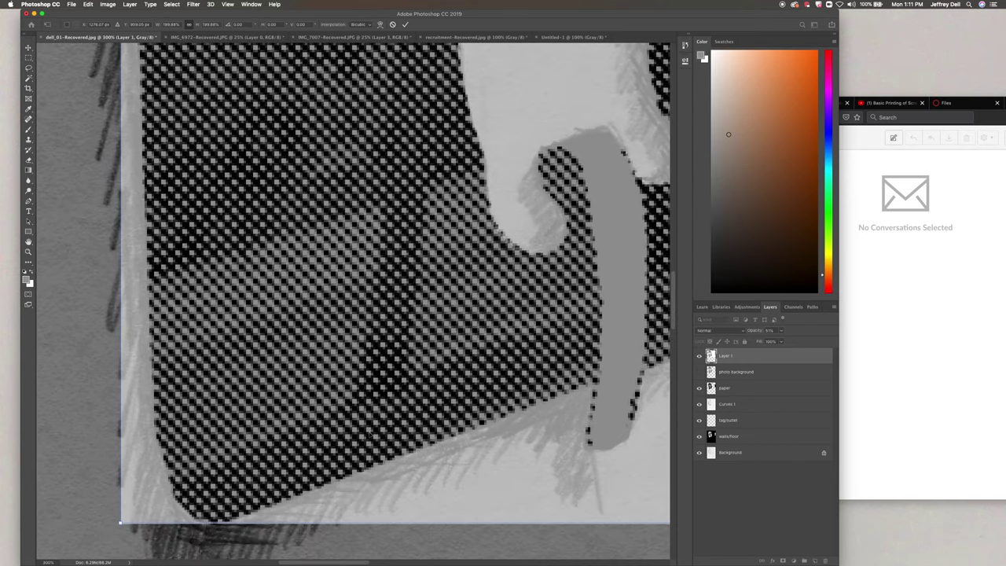
key("Left")
key("Left")
key("Left")
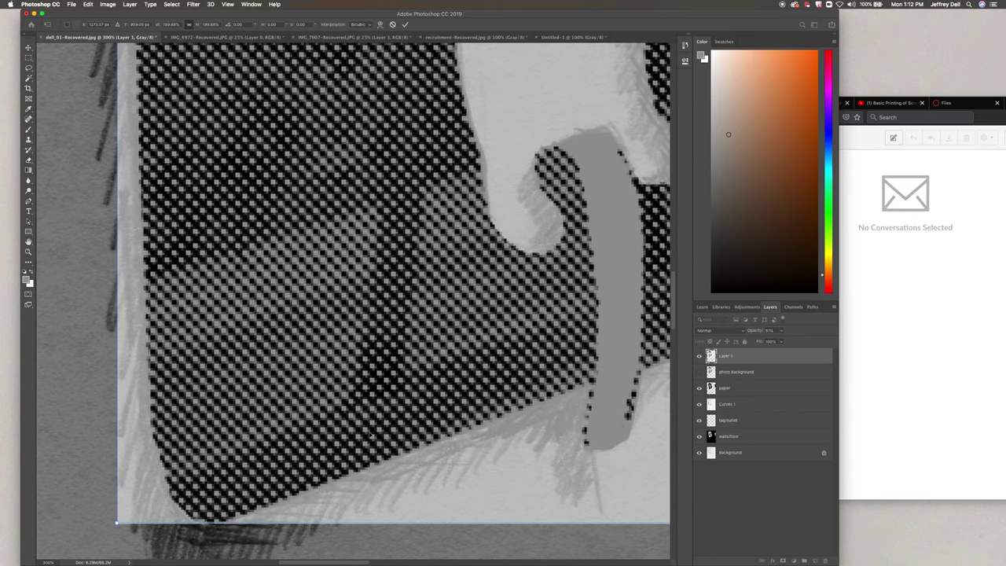
key("Left")
key("Left")
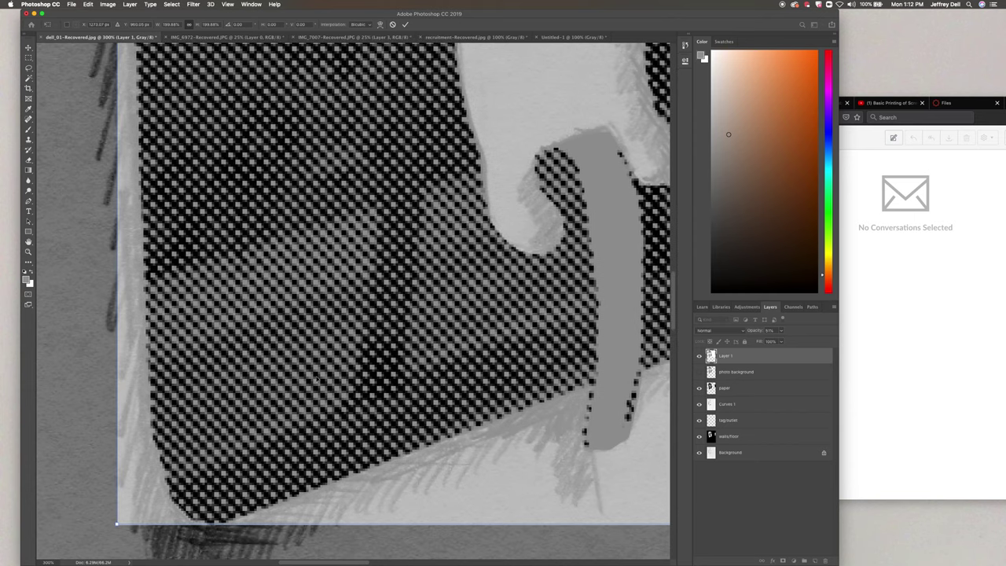
scroll(316, 379, "up", 15)
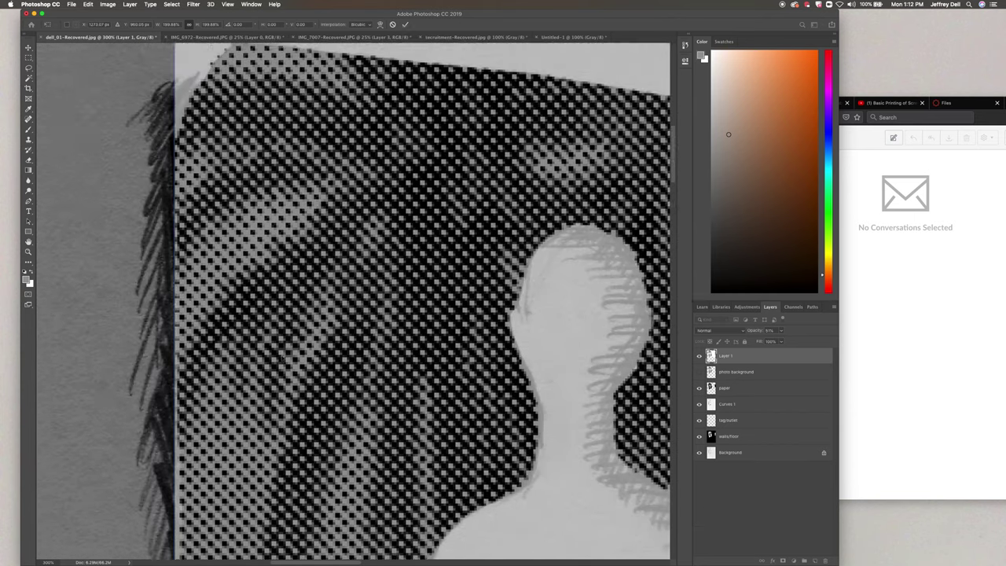
scroll(282, 359, "up", 5)
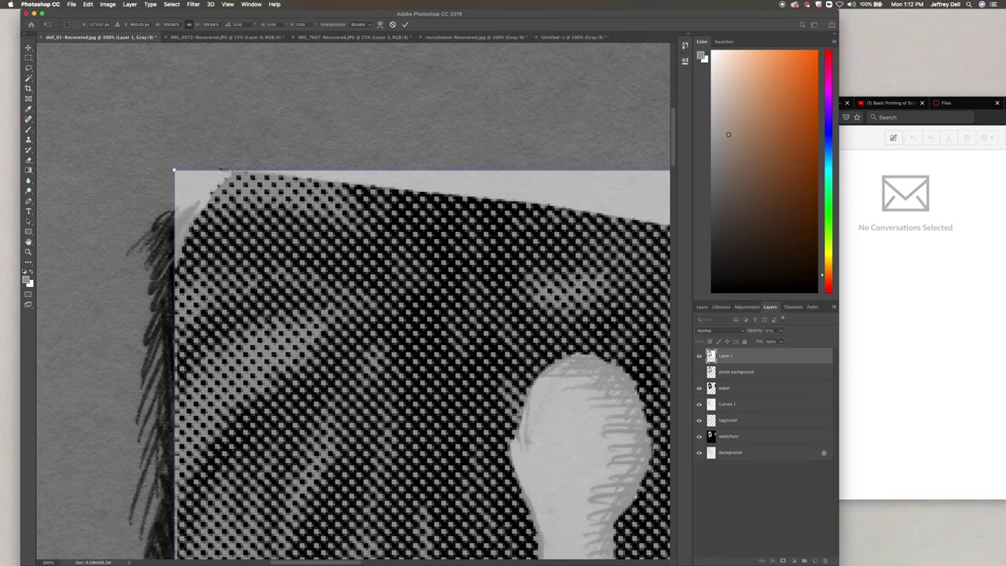
key("Right")
key("Right")
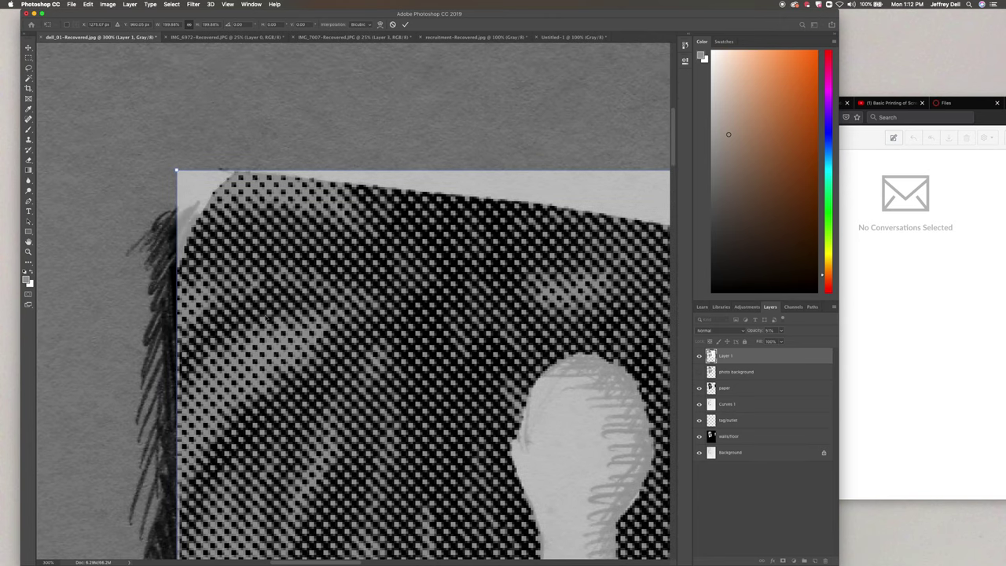
scroll(354, 314, "right", 12)
scroll(354, 314, "down", 2)
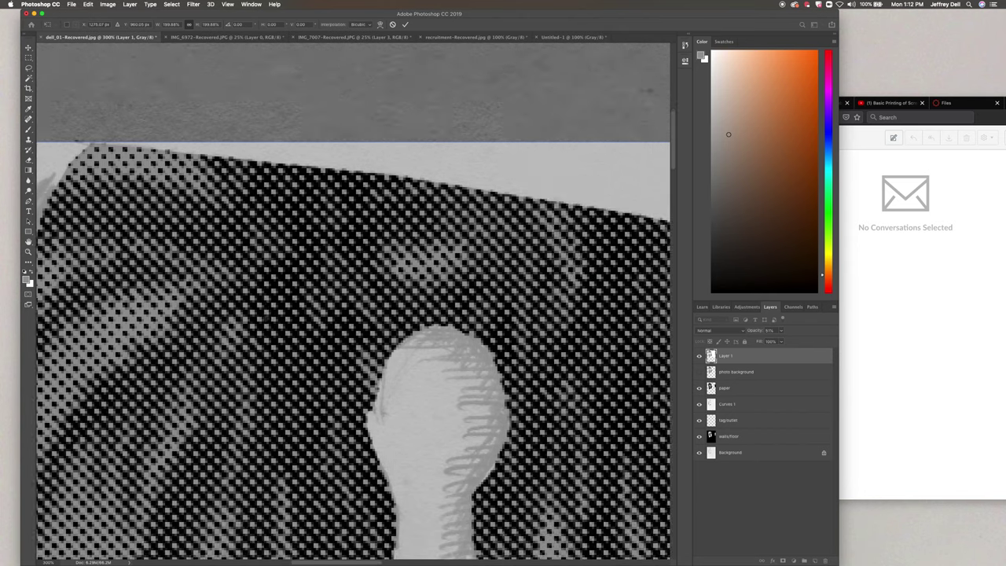
scroll(353, 314, "down", 5)
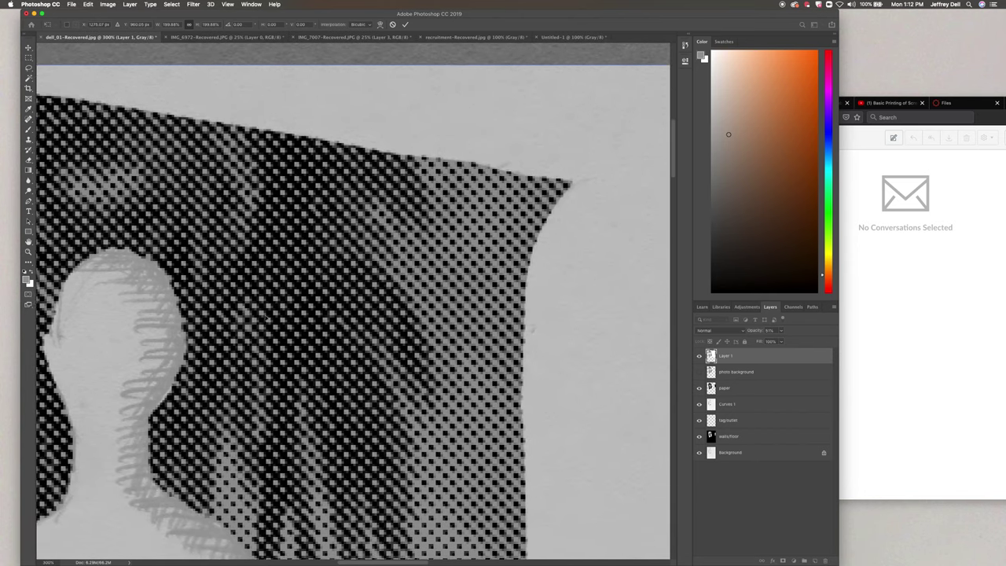
scroll(353, 314, "right", 10)
scroll(266, 317, "down", 10)
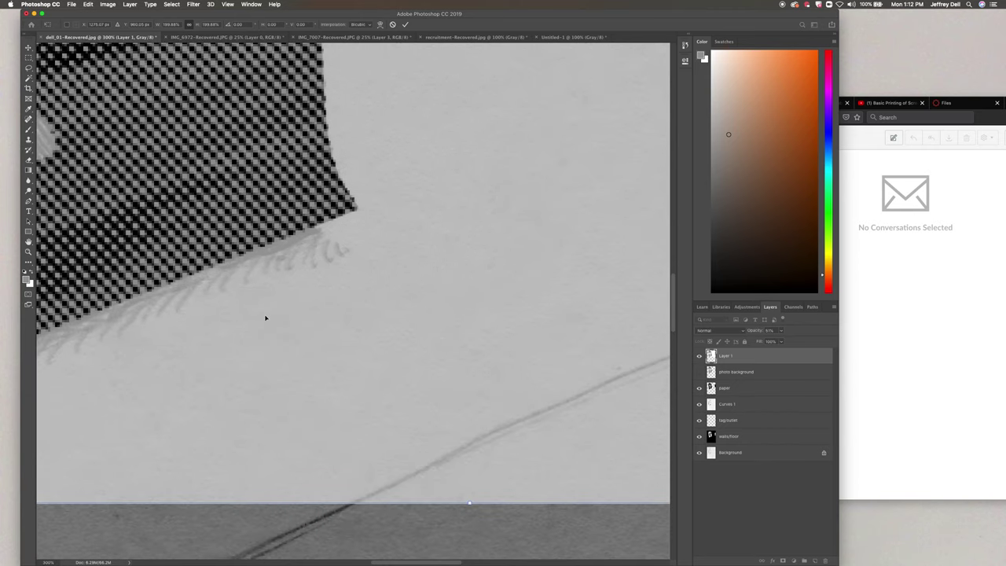
scroll(266, 317, "right", 10)
scroll(266, 317, "up", 5)
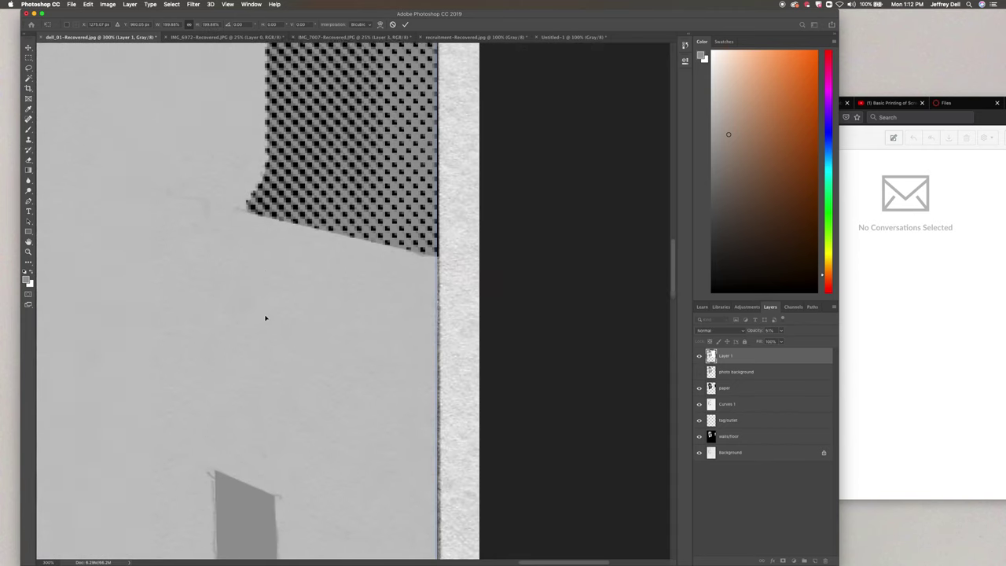
scroll(265, 318, "up", 3)
scroll(266, 318, "up", 12)
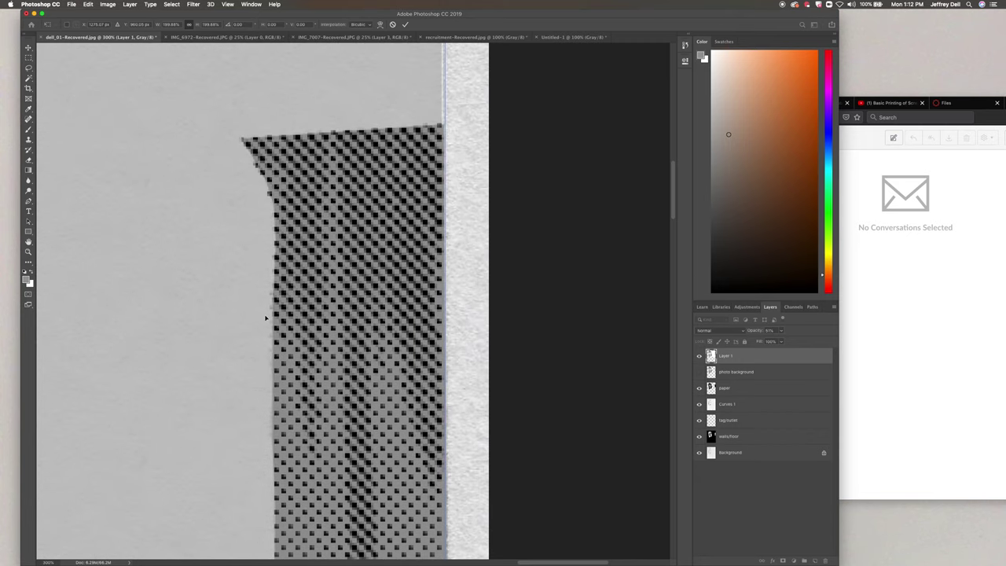
scroll(266, 317, "left", 10)
scroll(266, 318, "down", 5)
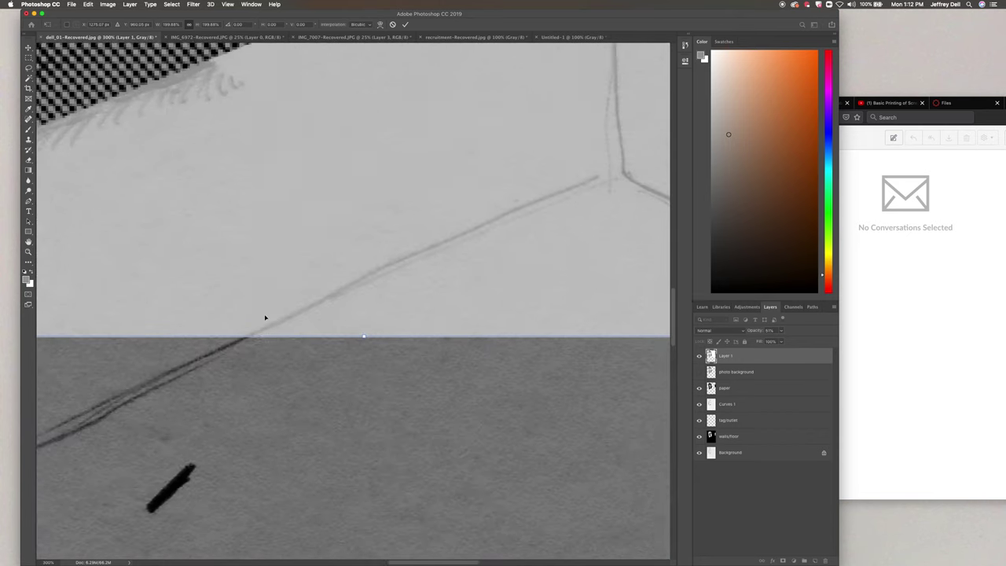
scroll(266, 317, "down", 3)
scroll(266, 317, "up", 10)
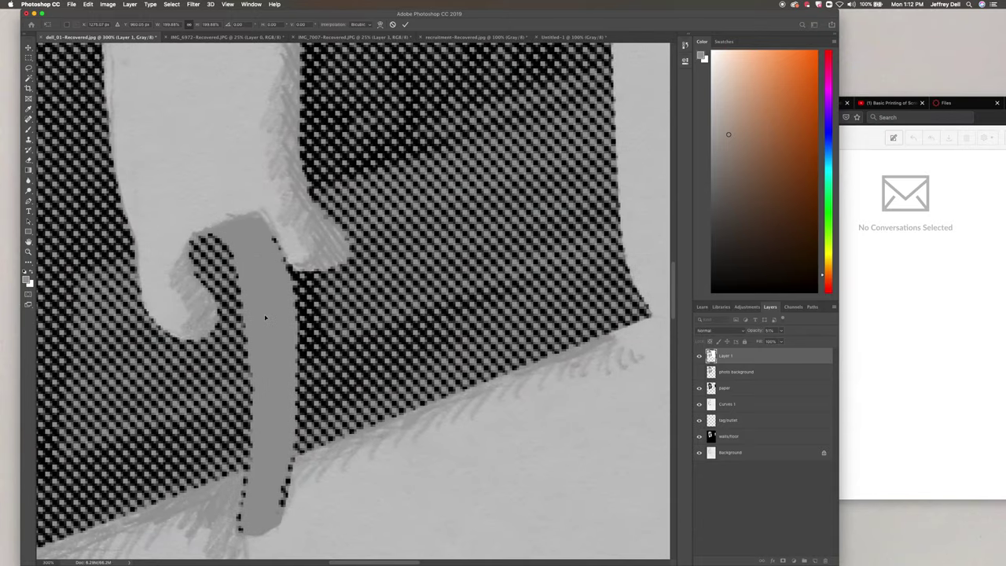
scroll(266, 318, "down", 5)
scroll(266, 318, "left", 6)
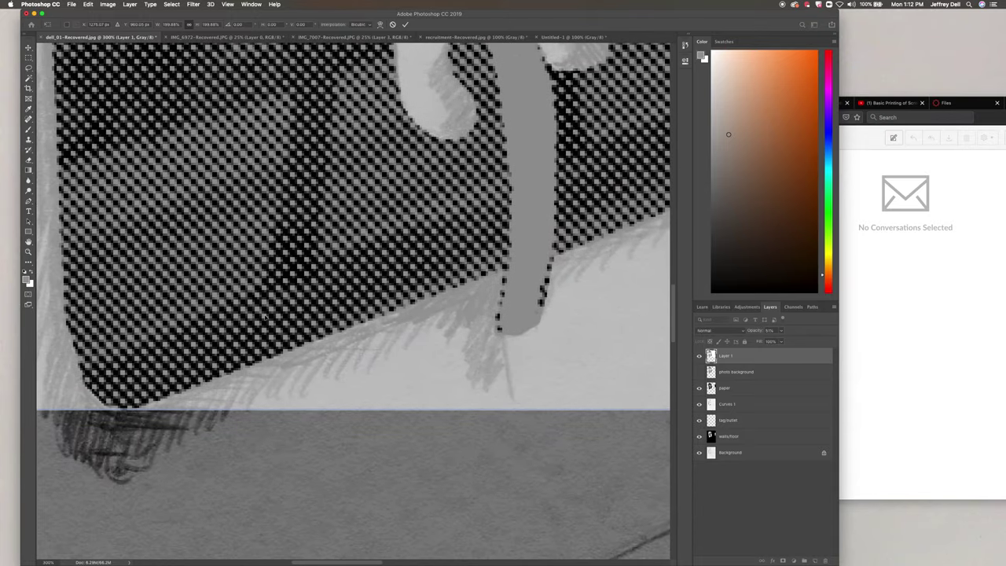
scroll(265, 317, "up", 4)
scroll(266, 318, "left", 2)
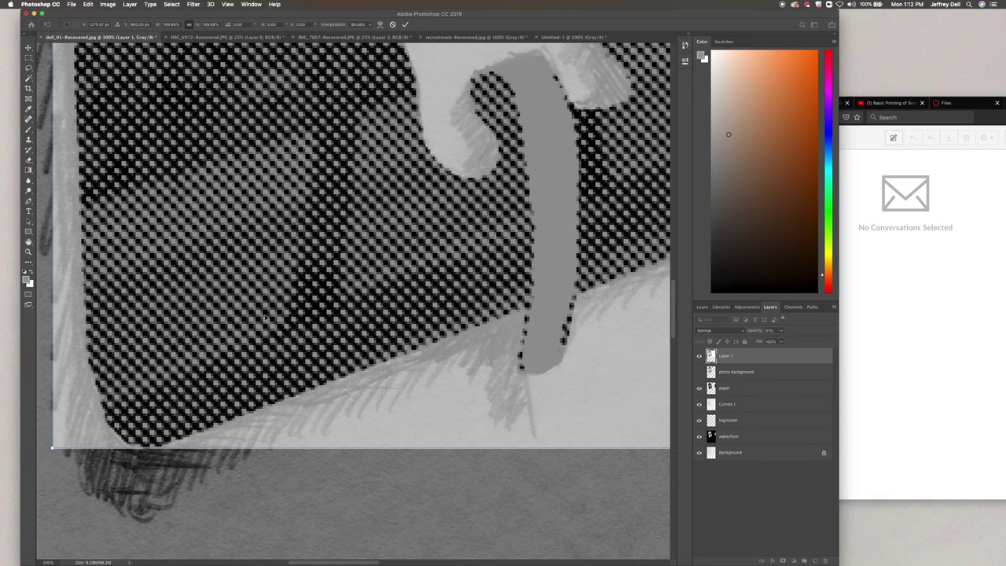
scroll(235, 309, "down", 8)
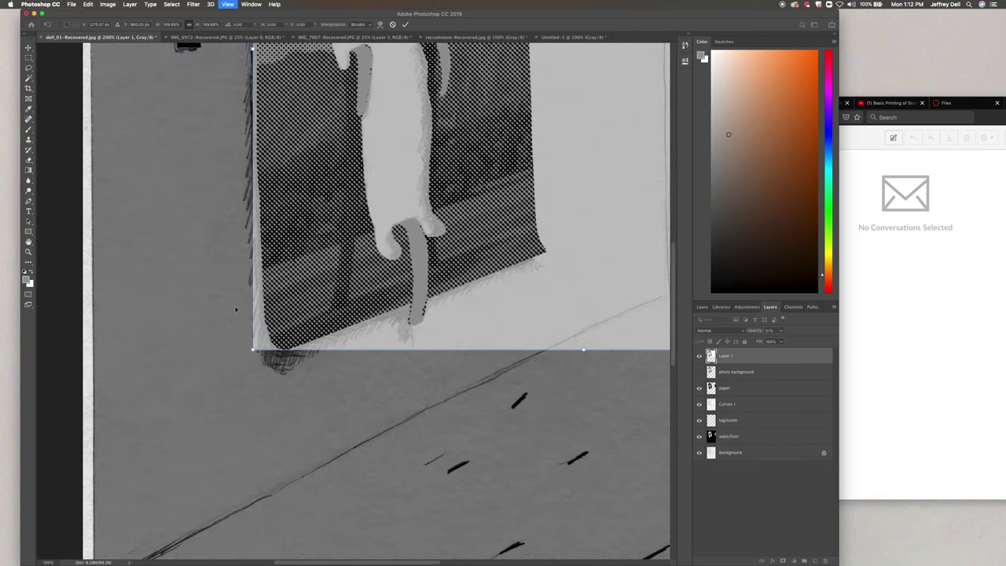
Step: Commit the transform, restore Layer 1 to 100% opacity, and choose the Magic Wand tool
scroll(411, 246, "up", 3)
scroll(411, 246, "right", 2)
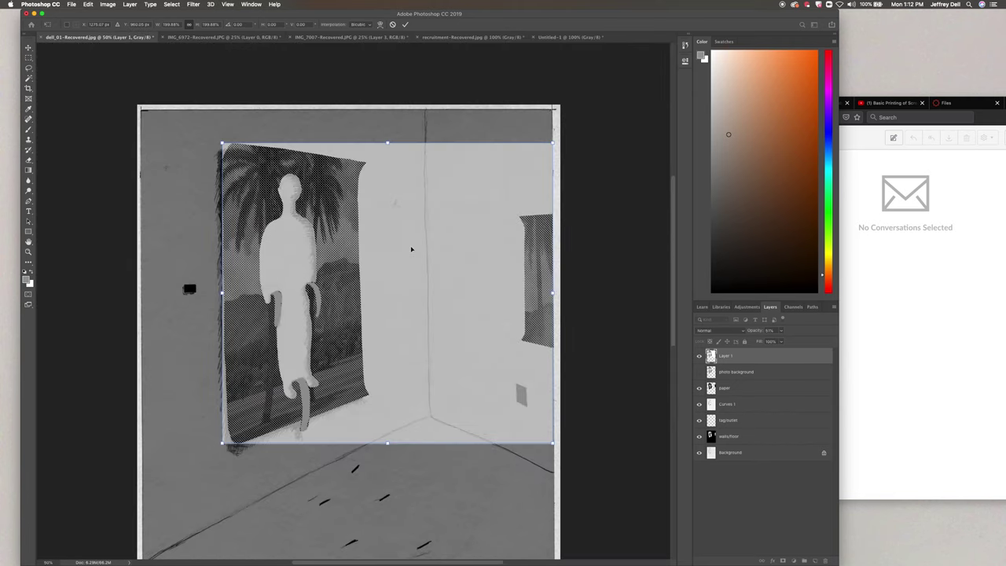
scroll(411, 246, "right", 3)
scroll(411, 249, "left", 1)
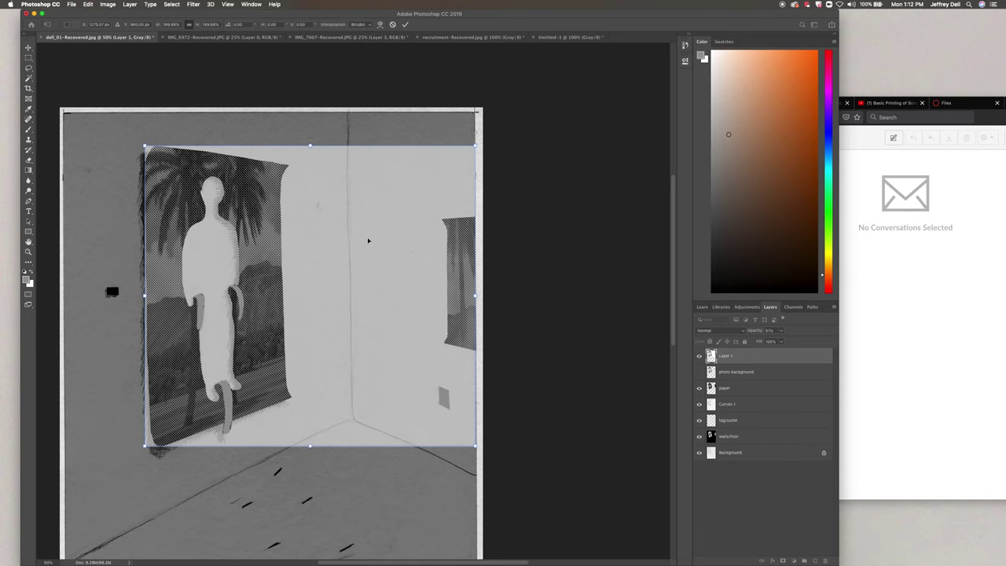
key("Return")
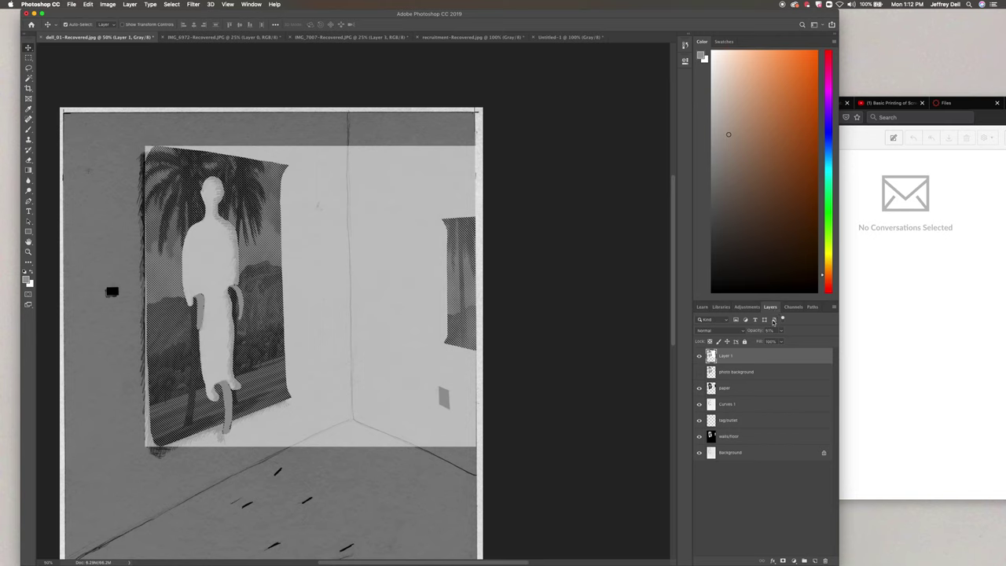
left_click(781, 330)
left_click_drag(782, 341, 800, 341)
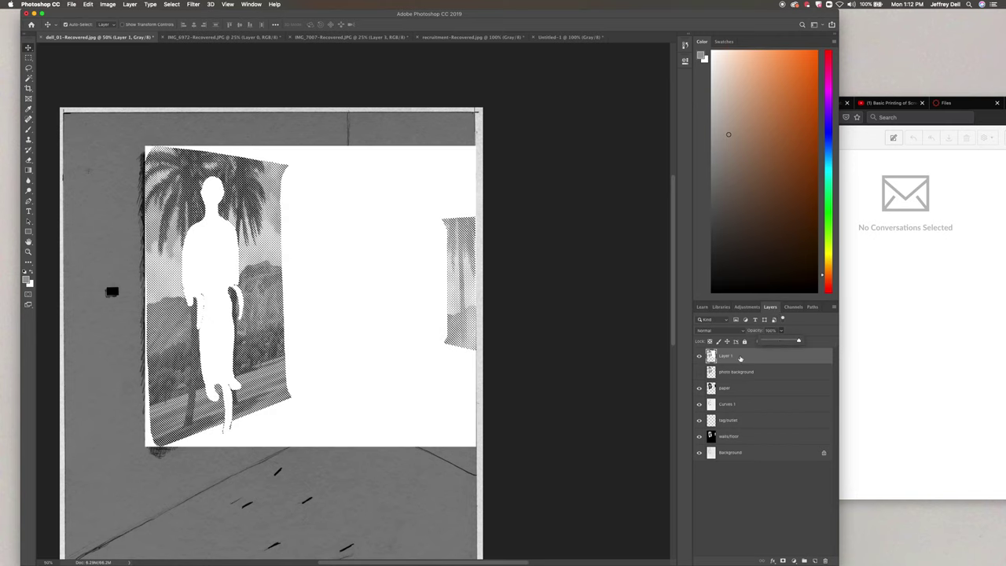
left_click(739, 358)
left_click(29, 79)
left_click(55, 84)
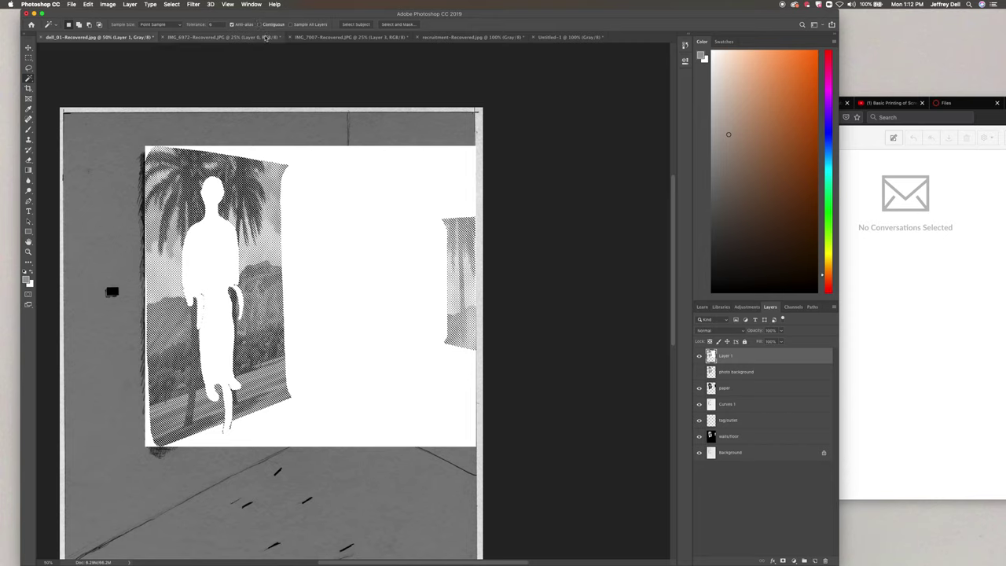
Step: Uncheck Contiguous, magic-wand the layer's white areas, and zoom to about 600% on the dots
left_click(260, 25)
left_click(338, 262)
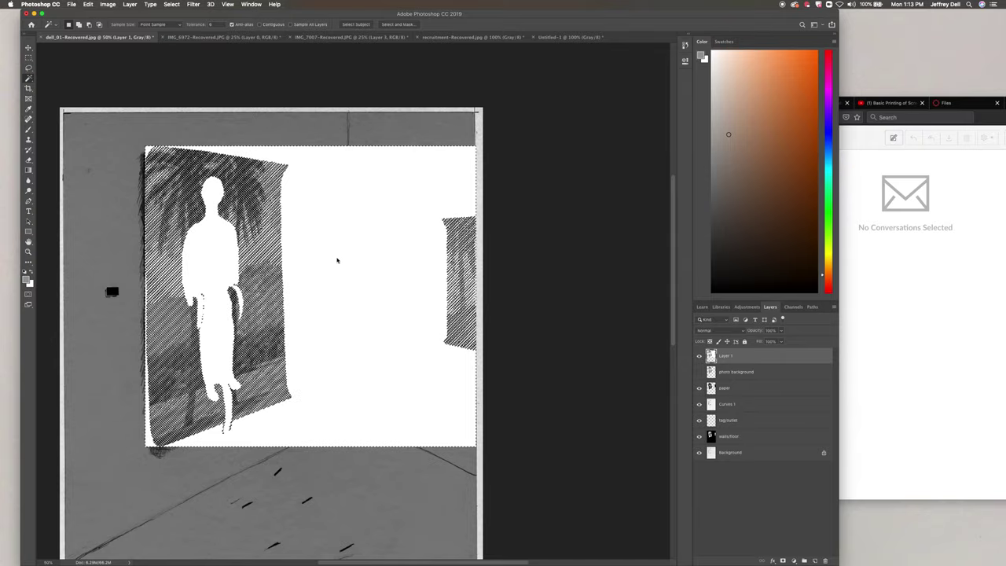
key("super+d")
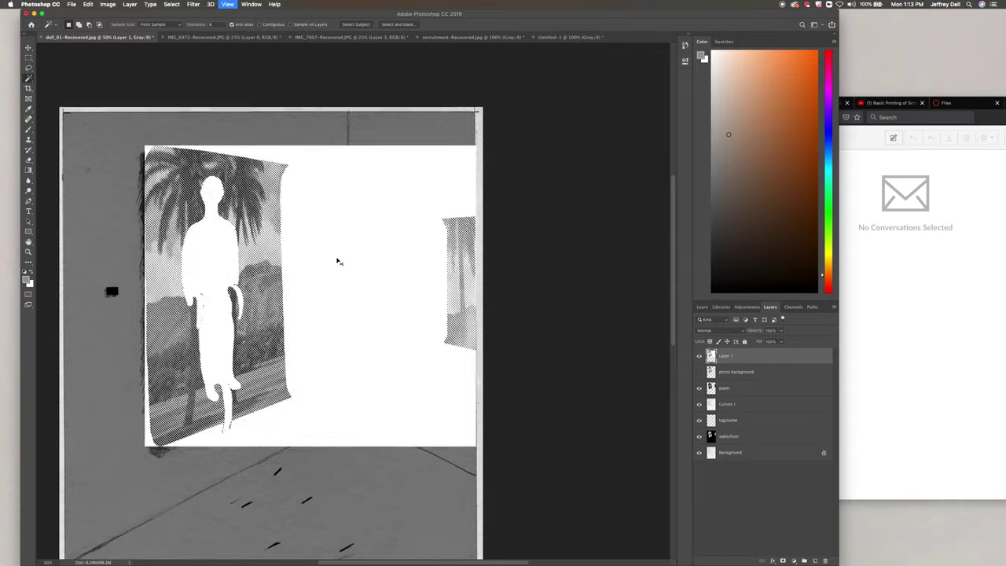
key("super+equal")
key("super+equal")
key("super+equal")
scroll(338, 261, "up", 5)
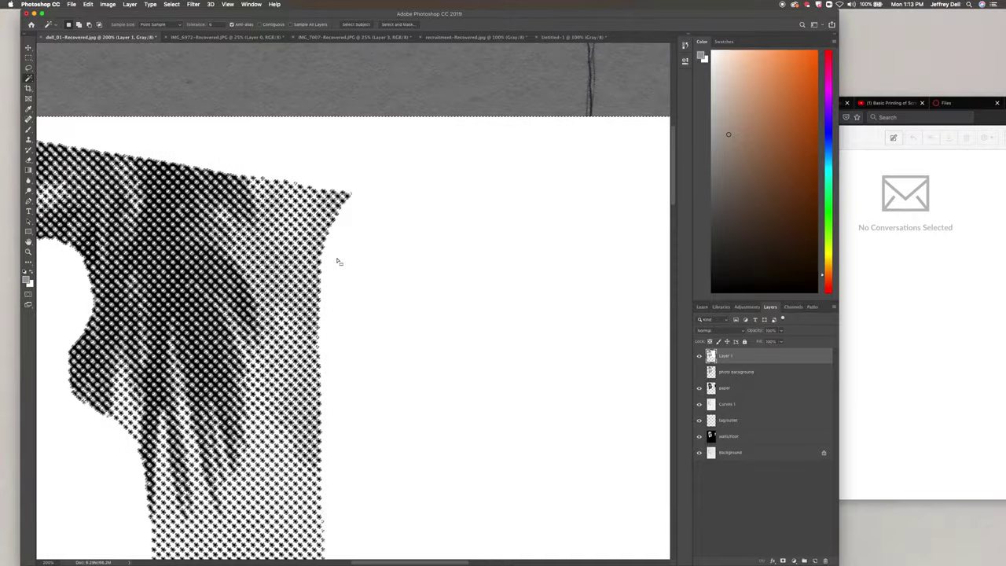
key("super+equal")
key("super+equal")
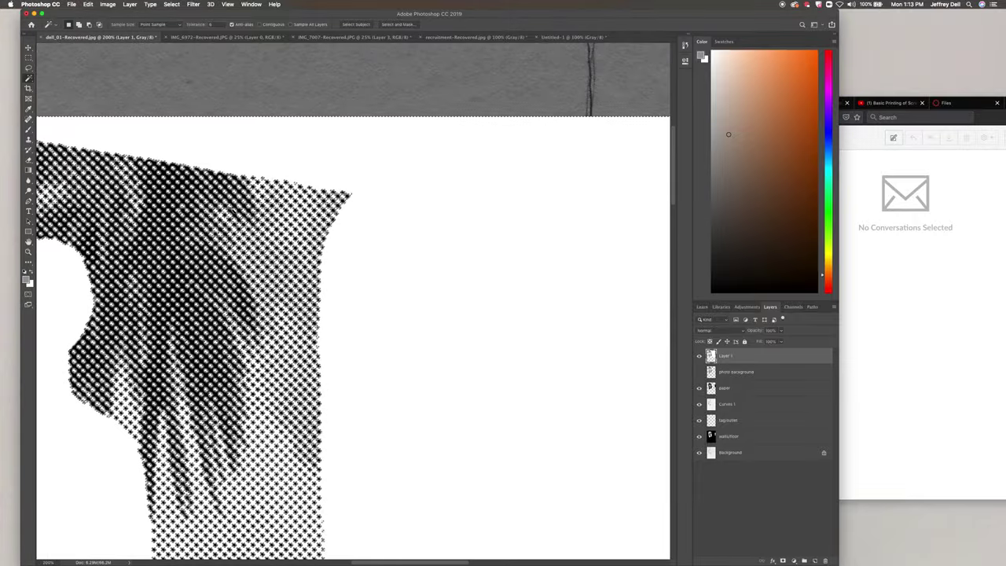
key("super+equal")
key("super+equal")
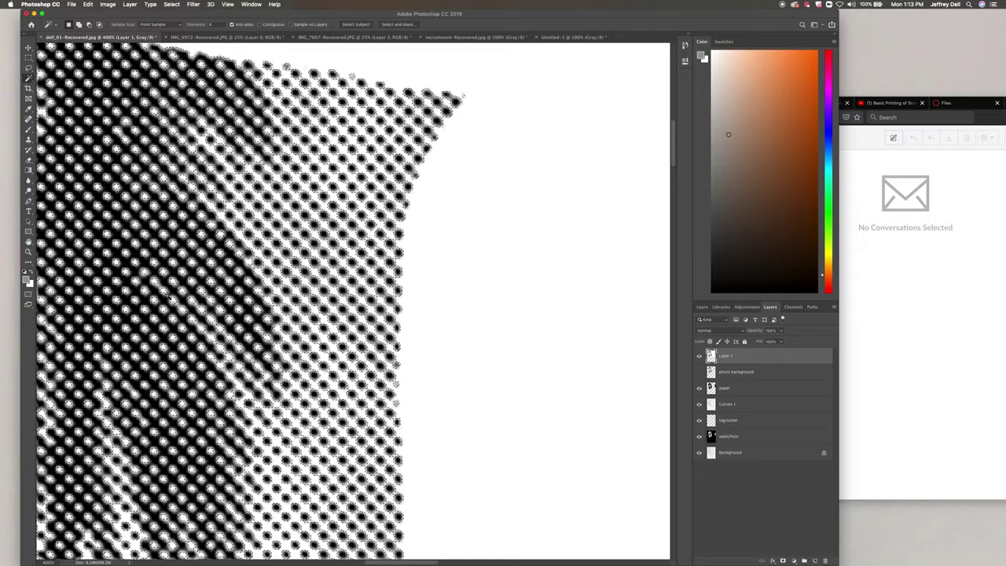
key("super+equal")
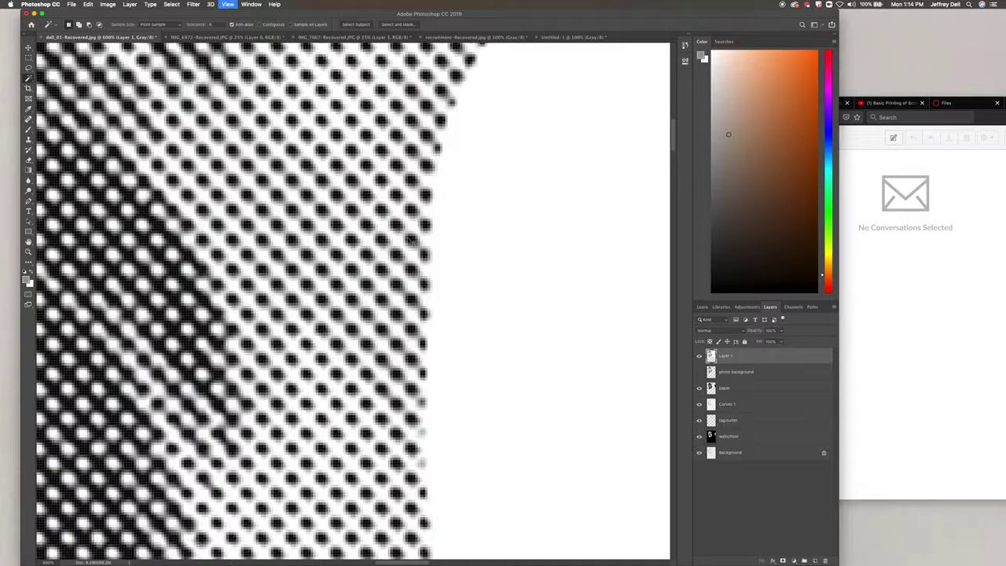
Step: Zoom to 1200% on individual halftone dots, then back out to a 100% view
key("super+equal")
key("super+equal")
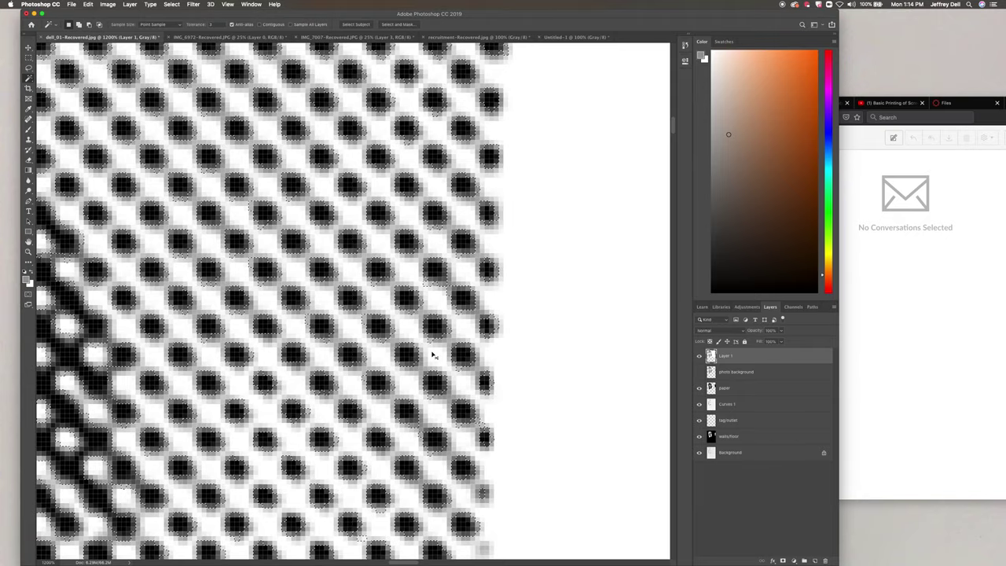
key("super+minus")
key("super+minus")
key("super+minus")
key("super+minus")
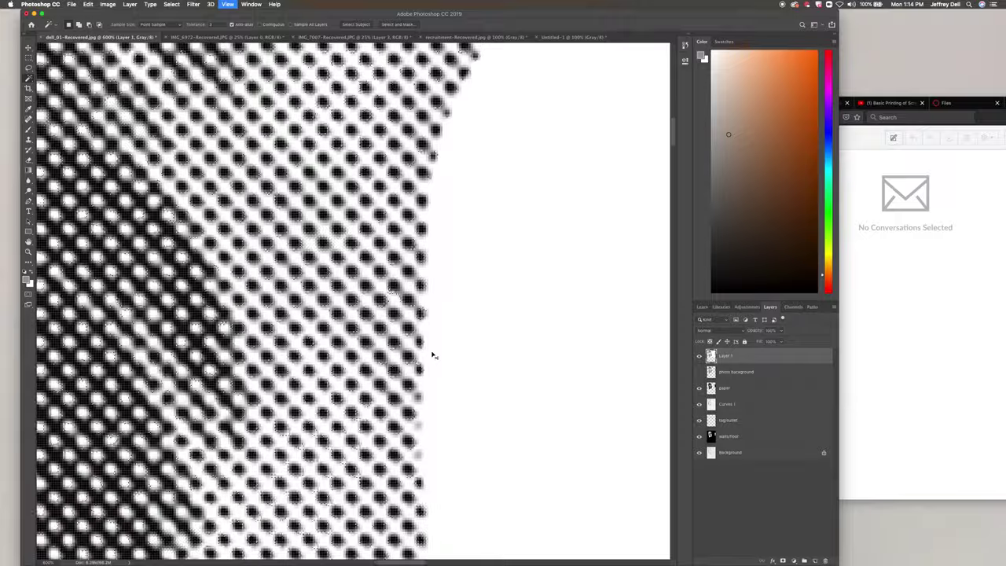
key("super+minus")
key("super+minus")
key("super+minus")
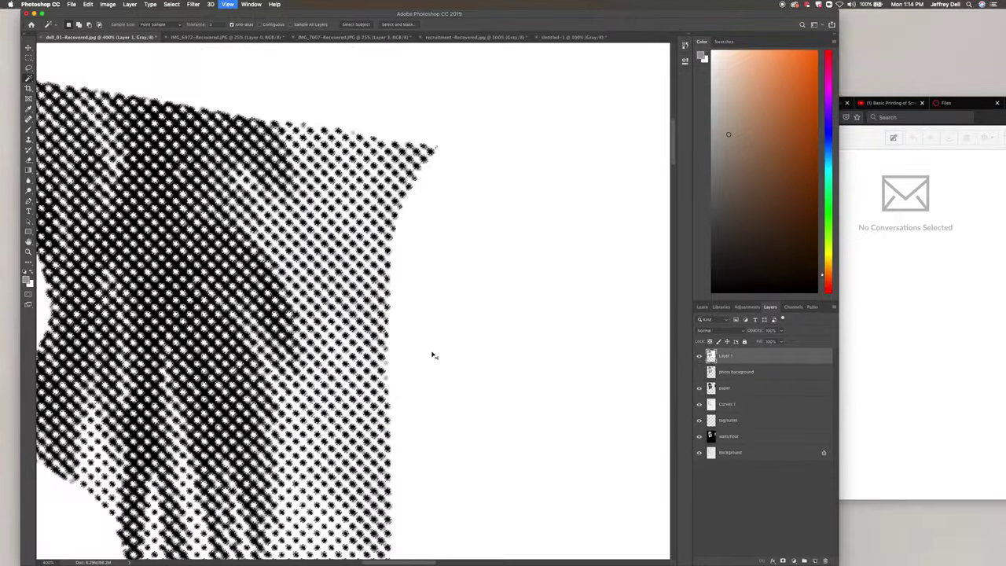
key("super+minus")
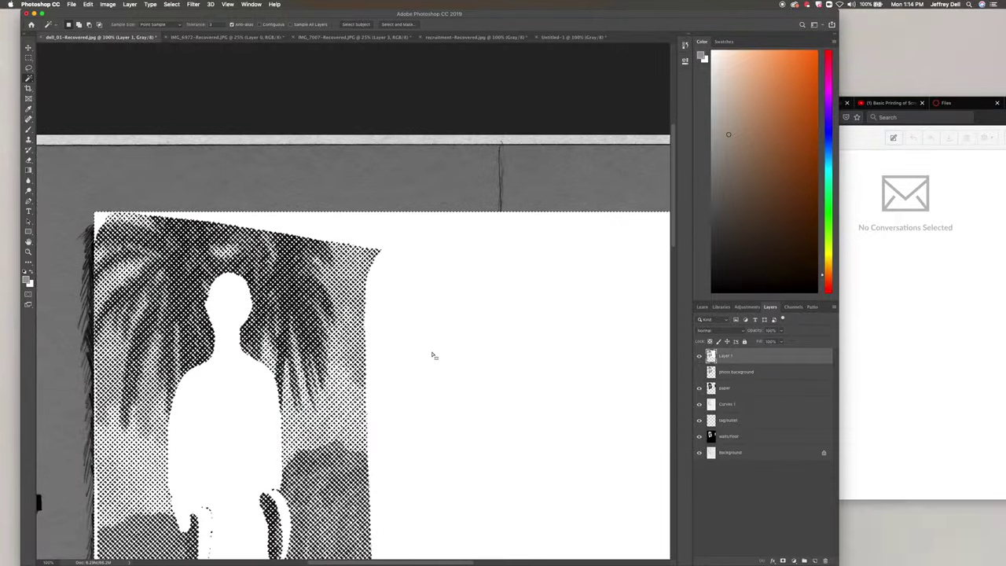
scroll(432, 355, "down", 3)
scroll(432, 355, "right", 2)
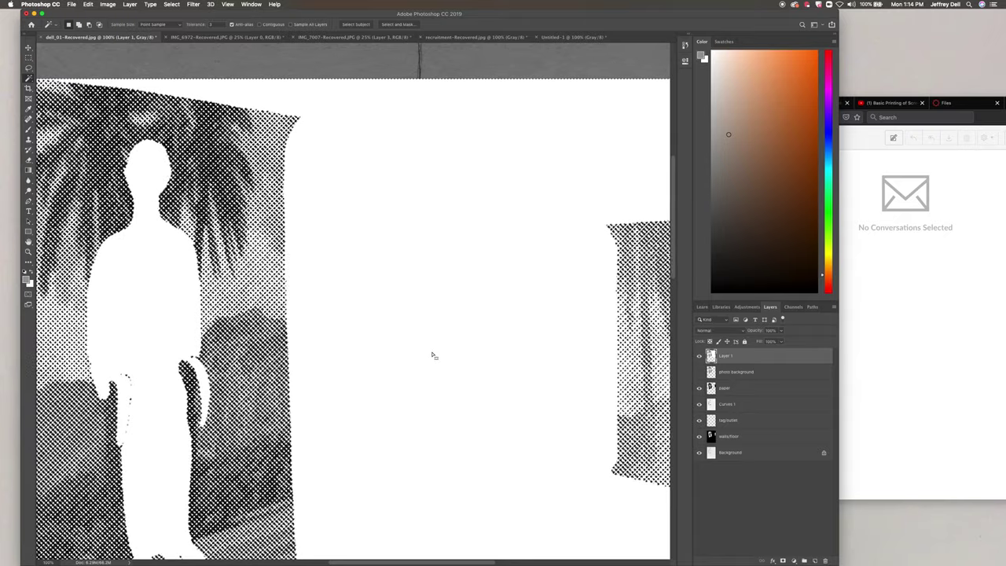
Step: Delete the selected white areas from Layer 1, save the selection as channel 'halftone', and deselect
key("Delete")
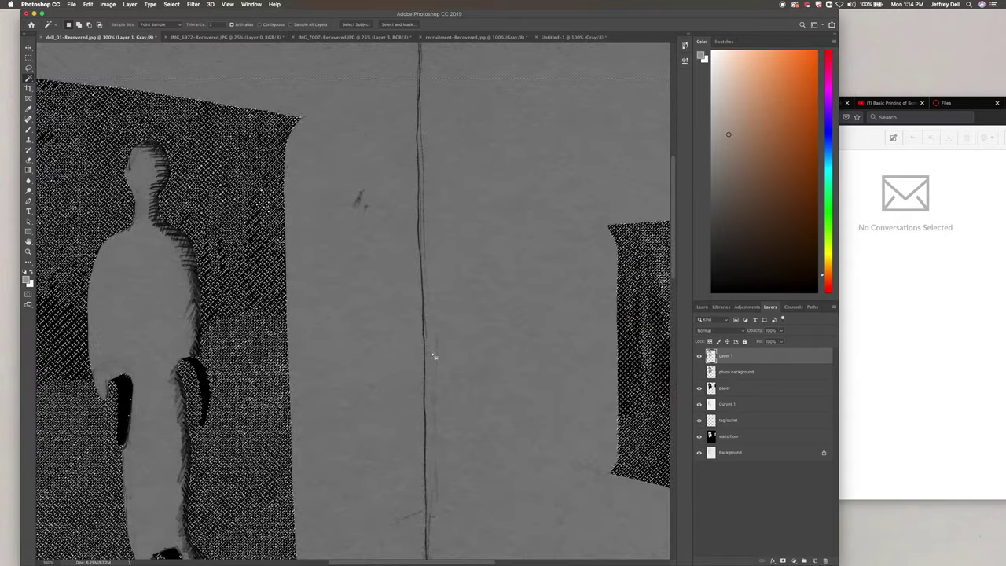
left_click(173, 5)
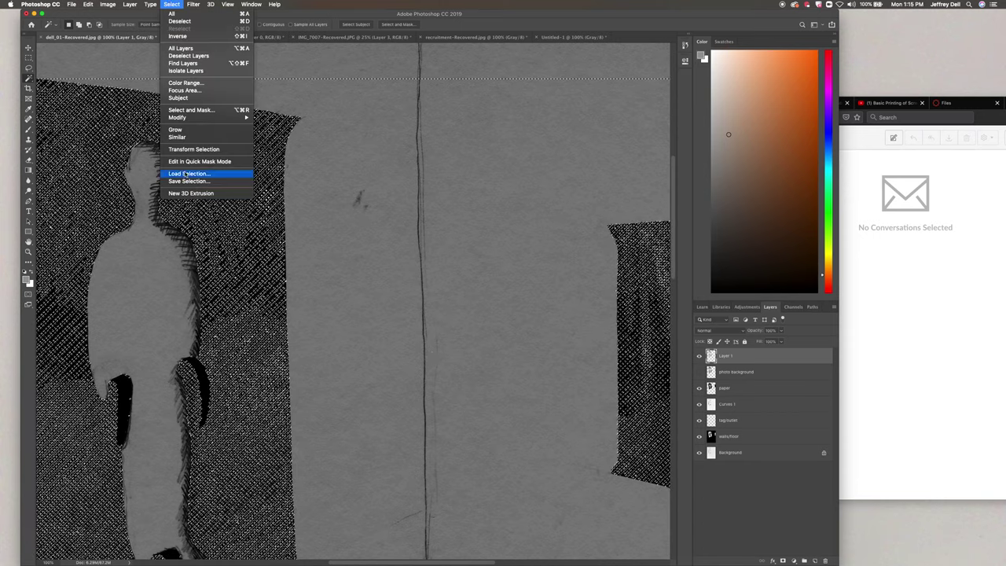
left_click(187, 181)
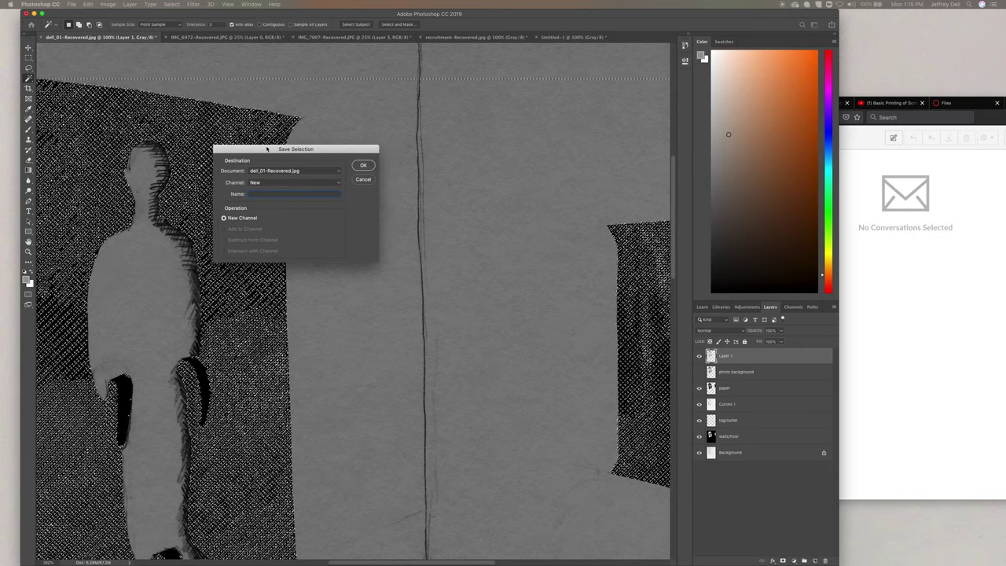
type("halftone")
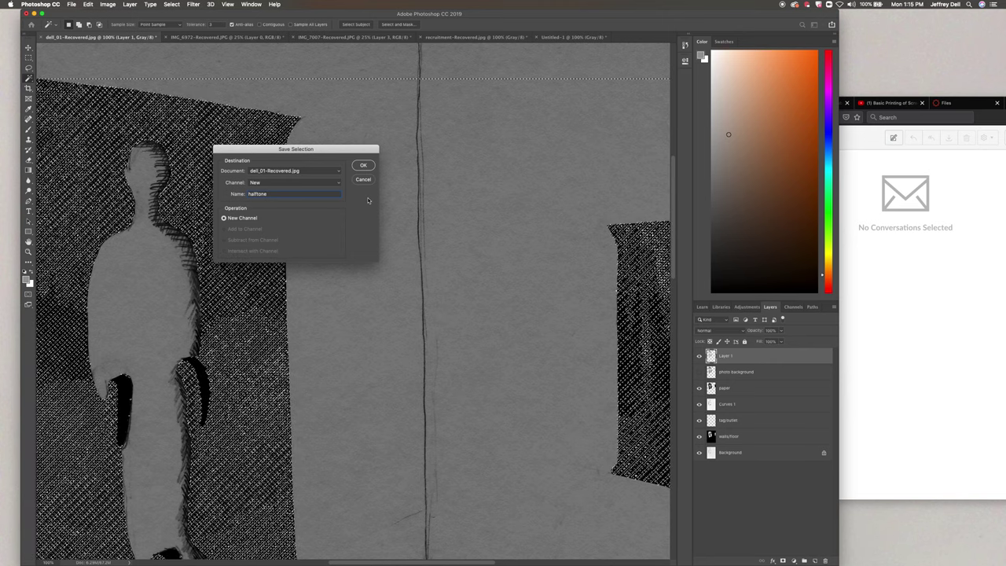
left_click(363, 165)
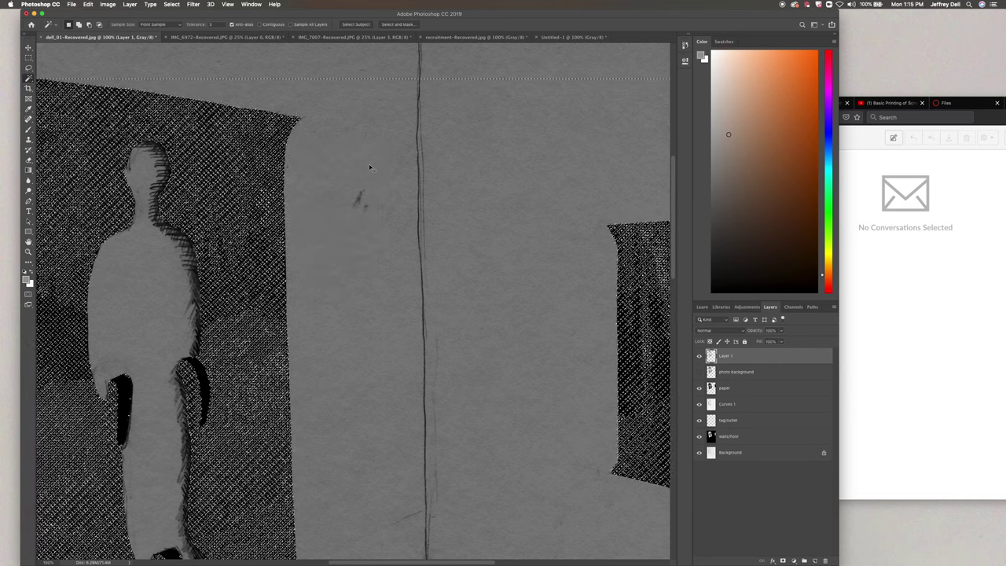
key("ctrl+d")
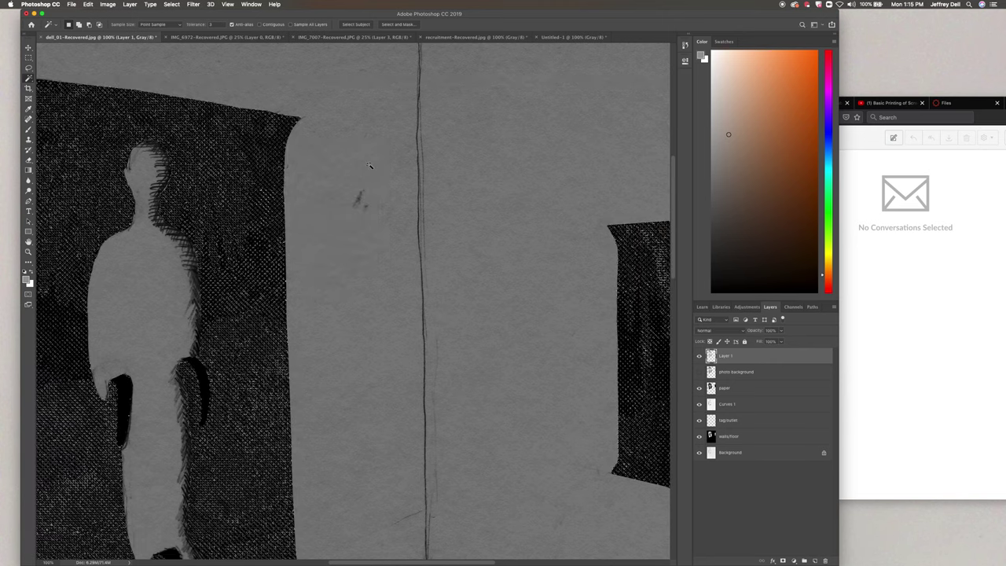
Step: Hide the paper layer and scroll out to view the whole room drawing at 66.7%
left_click(700, 389)
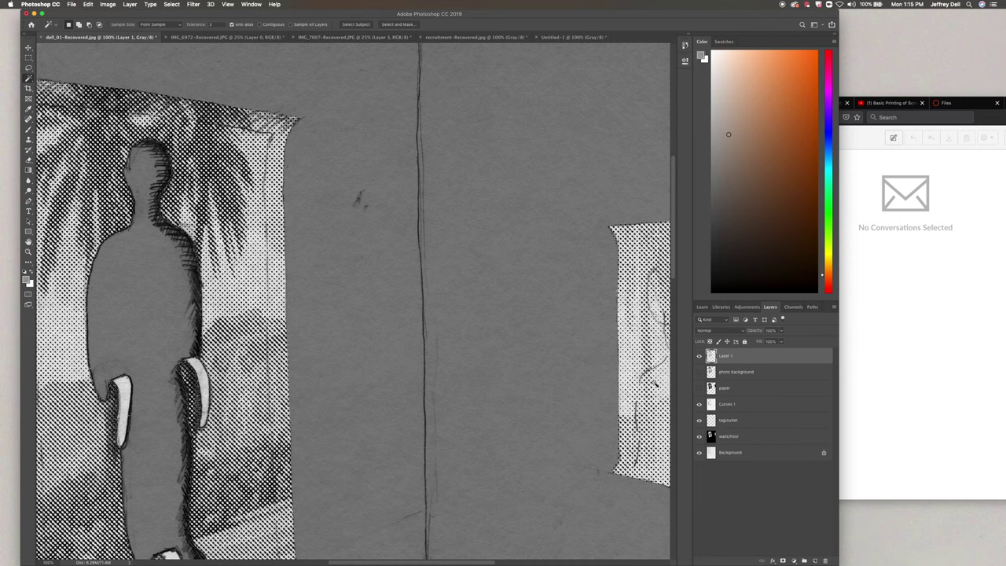
scroll(373, 353, "down", 4)
scroll(373, 354, "left", 4)
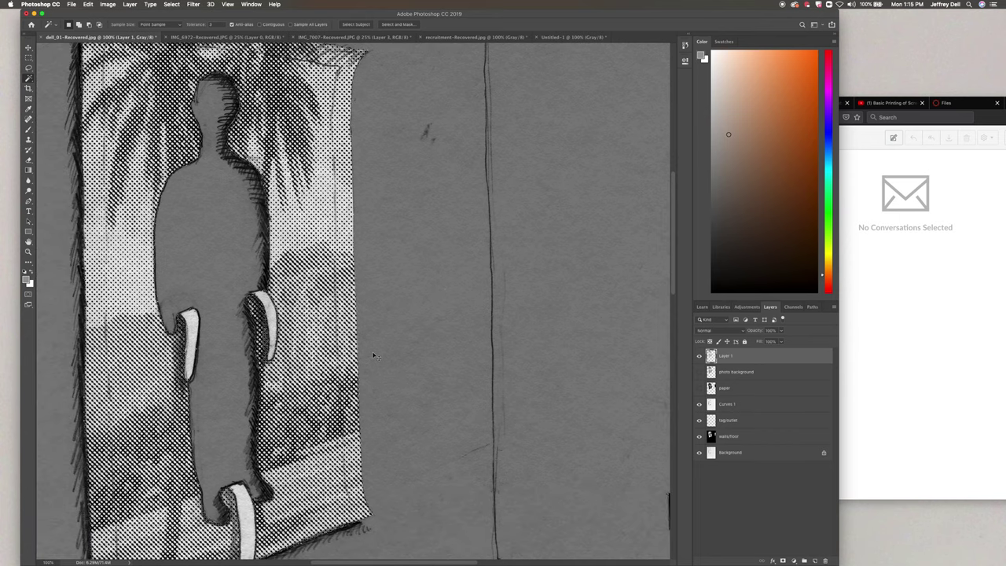
scroll(375, 356, "down", 1)
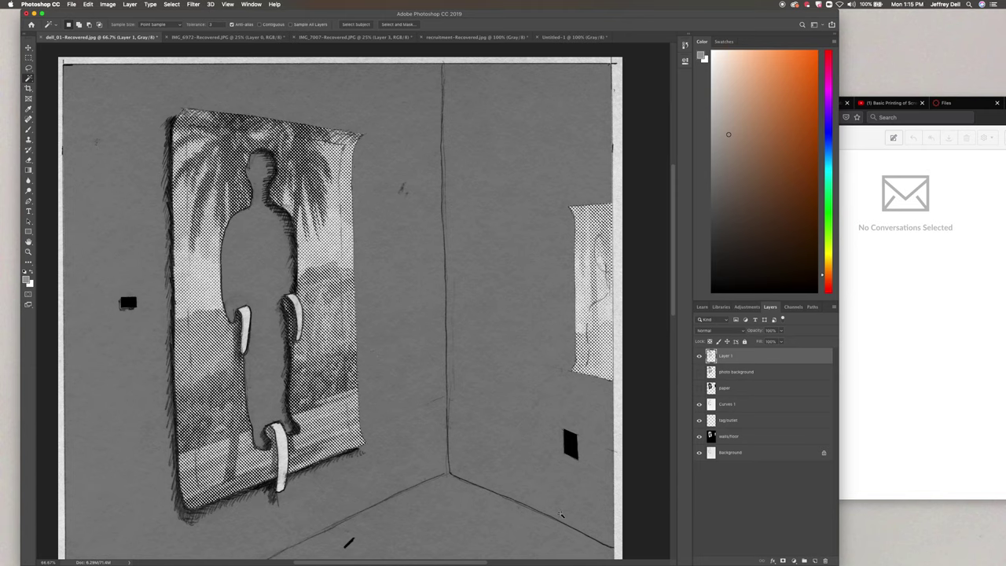
Step: Hide the Background and Curves 1 layers, briefly checking the paper layer on and off
left_click(699, 454)
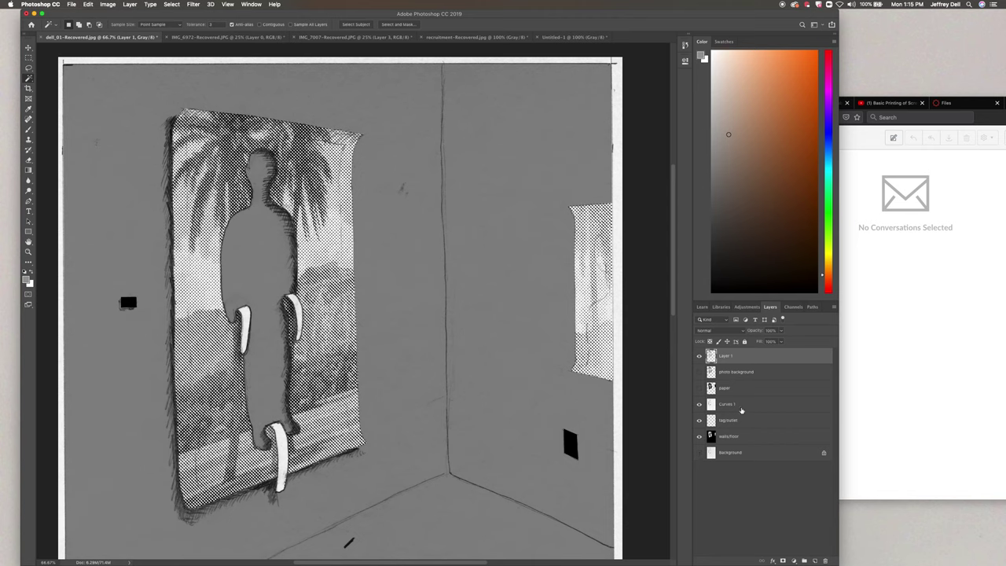
left_click(699, 403)
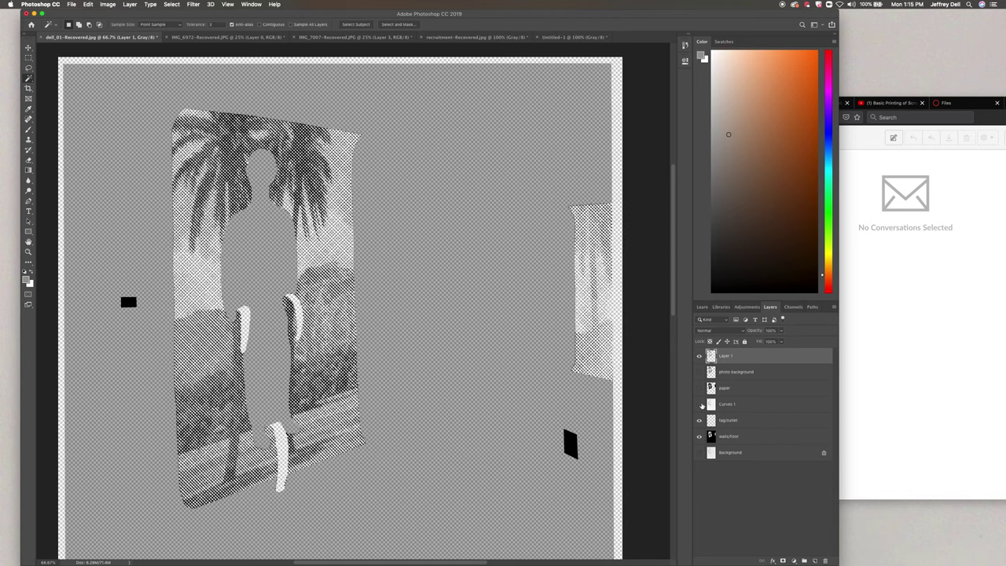
left_click(699, 388)
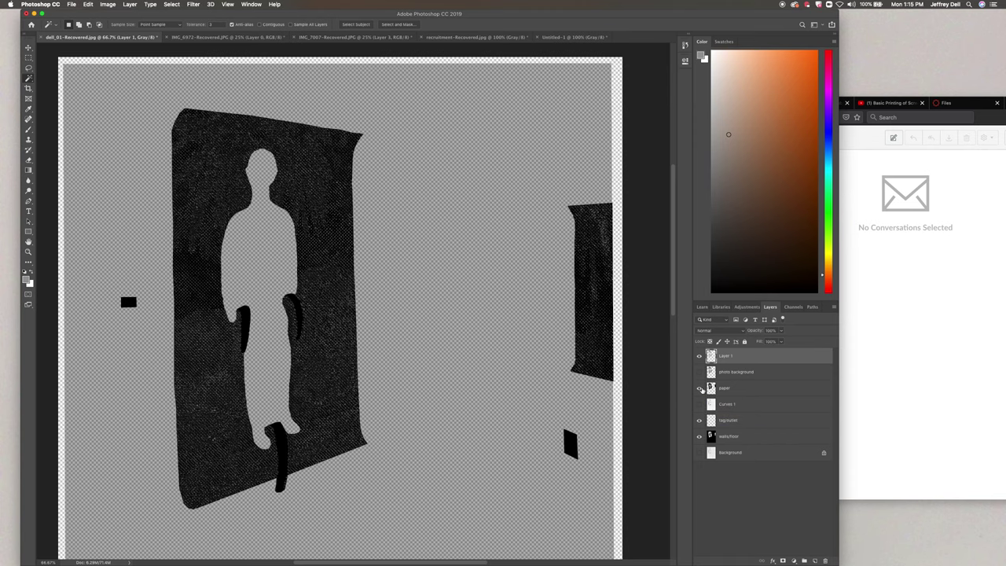
left_click(700, 389)
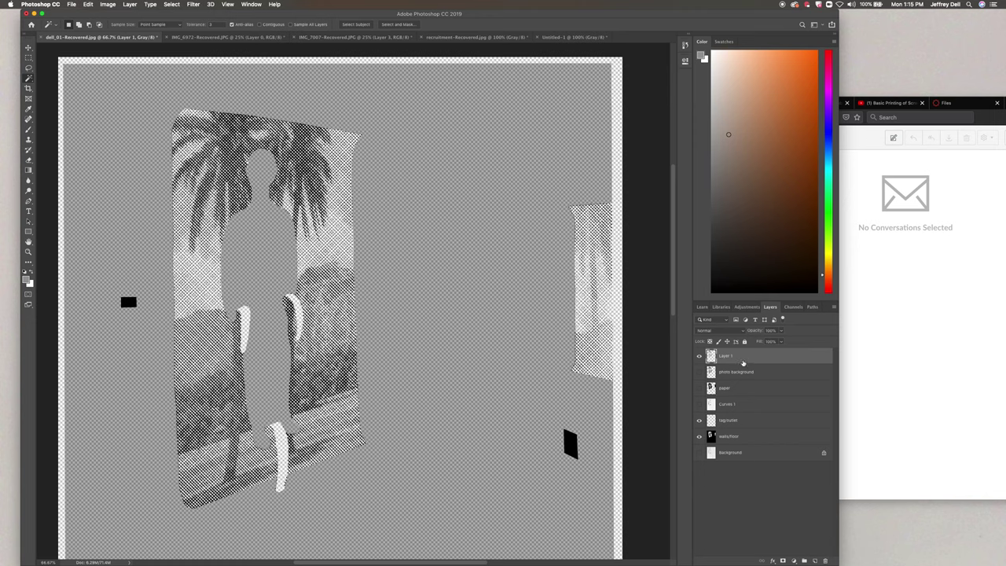
Step: Select the paper layer, compare it against Layer 1, and leave Layer 1 visible with paper hidden
left_click(724, 389)
left_click(699, 389)
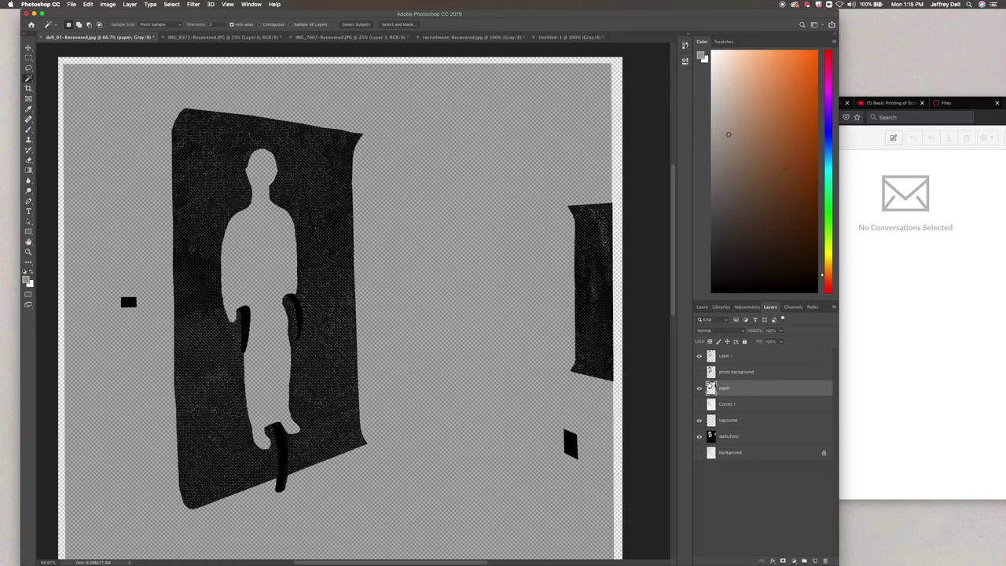
left_click(698, 356)
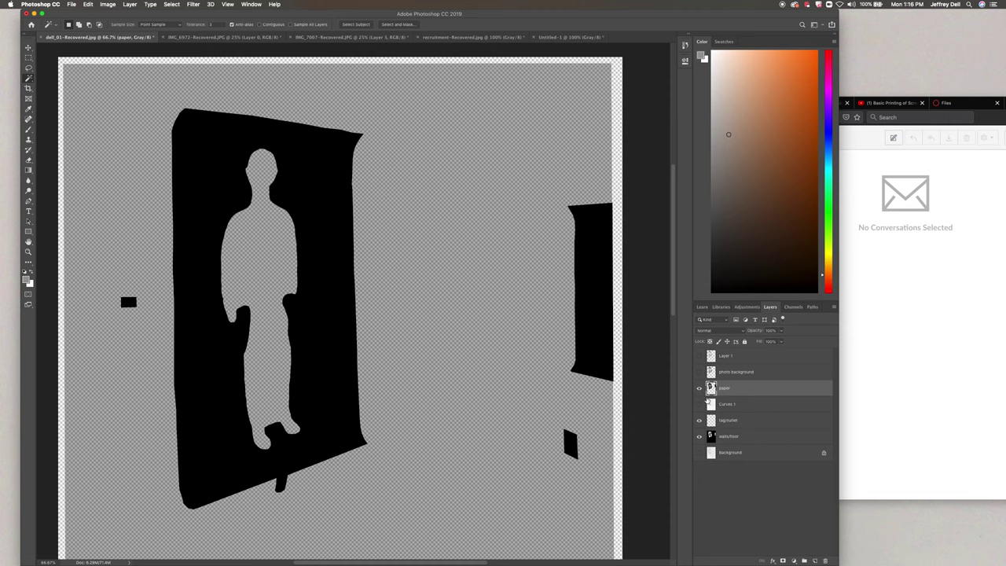
left_click(698, 356)
left_click(700, 389)
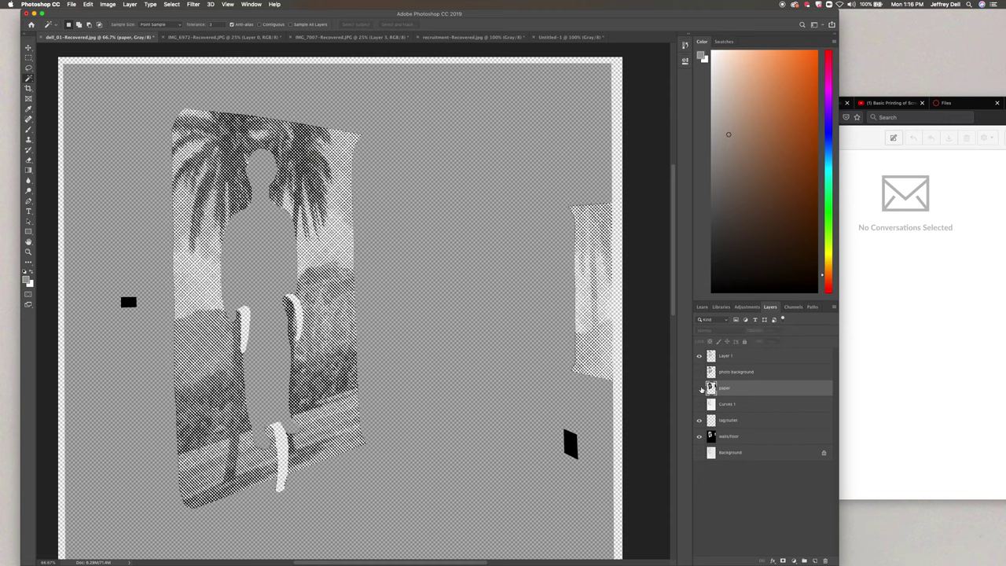